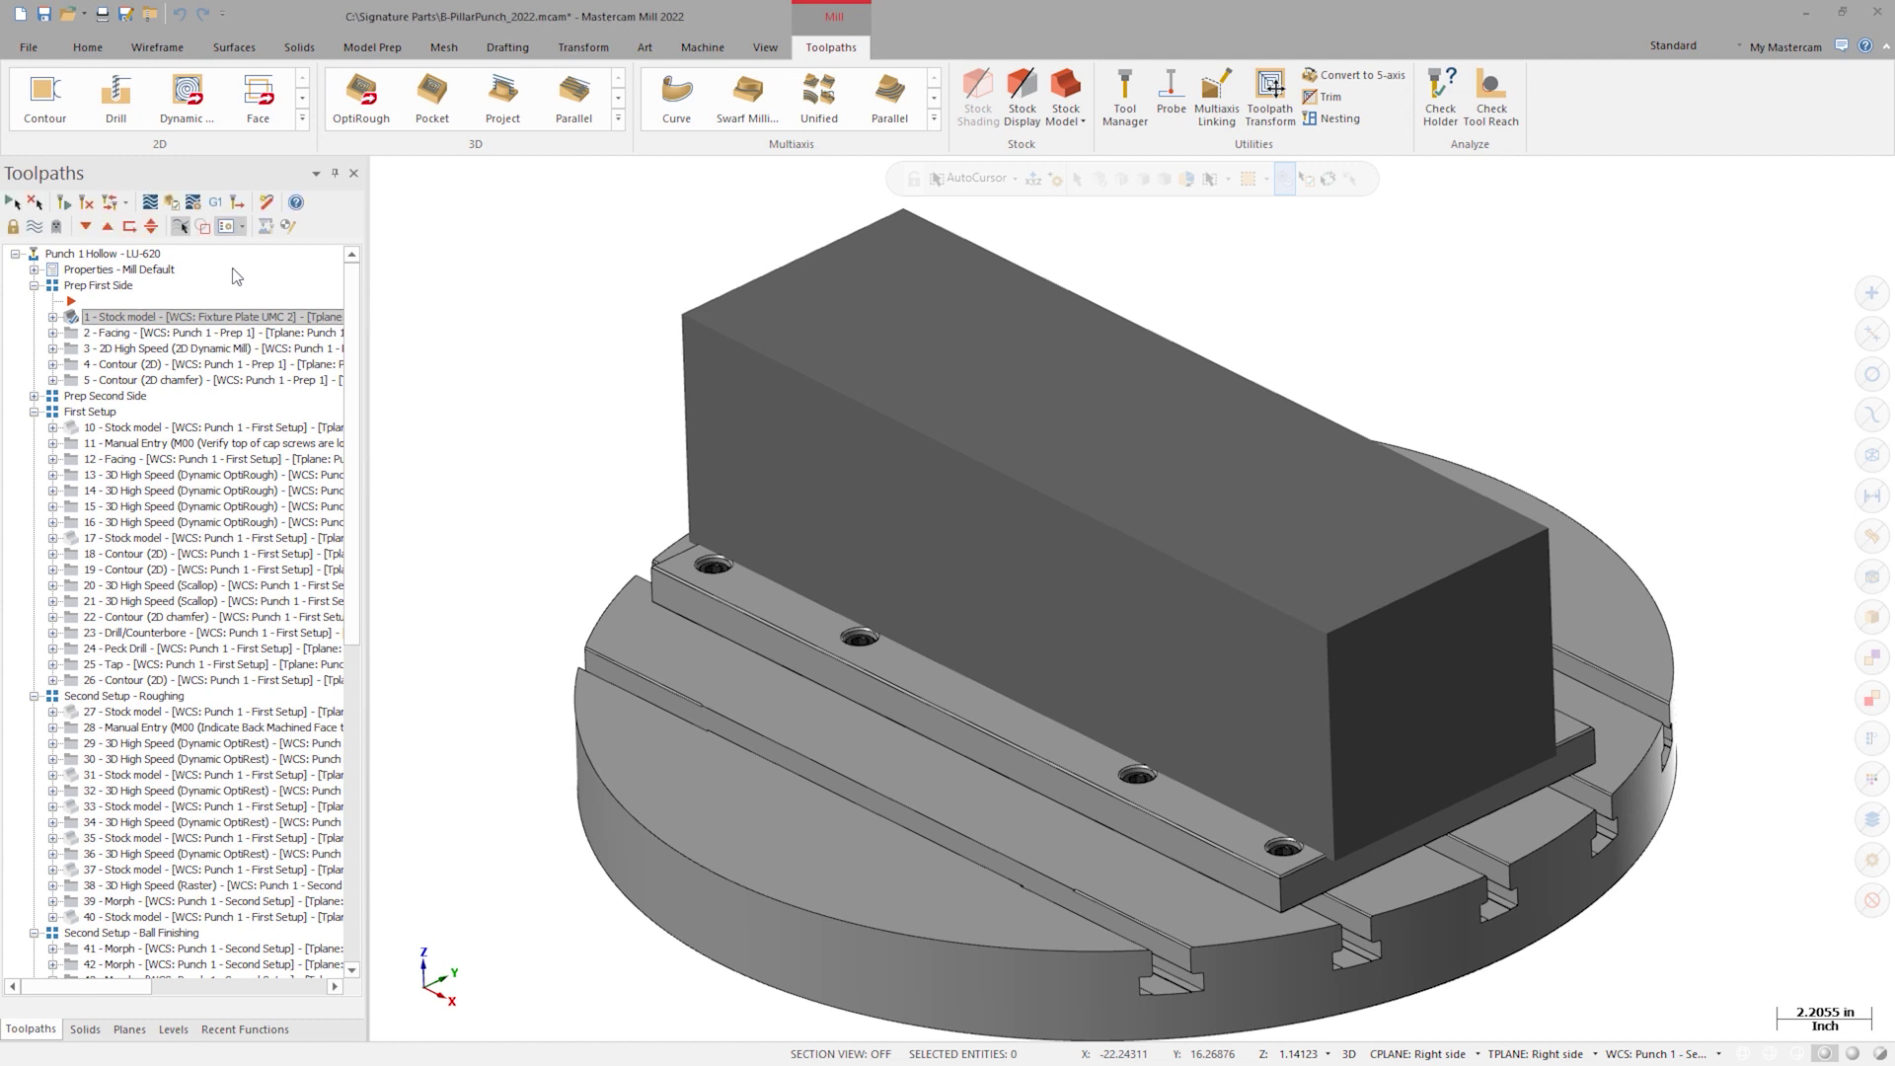
- Display each stock model stage in turn, from the prepped pockets through to the semifinished stock
{"action": "left_click", "coordinate": [182, 428]}
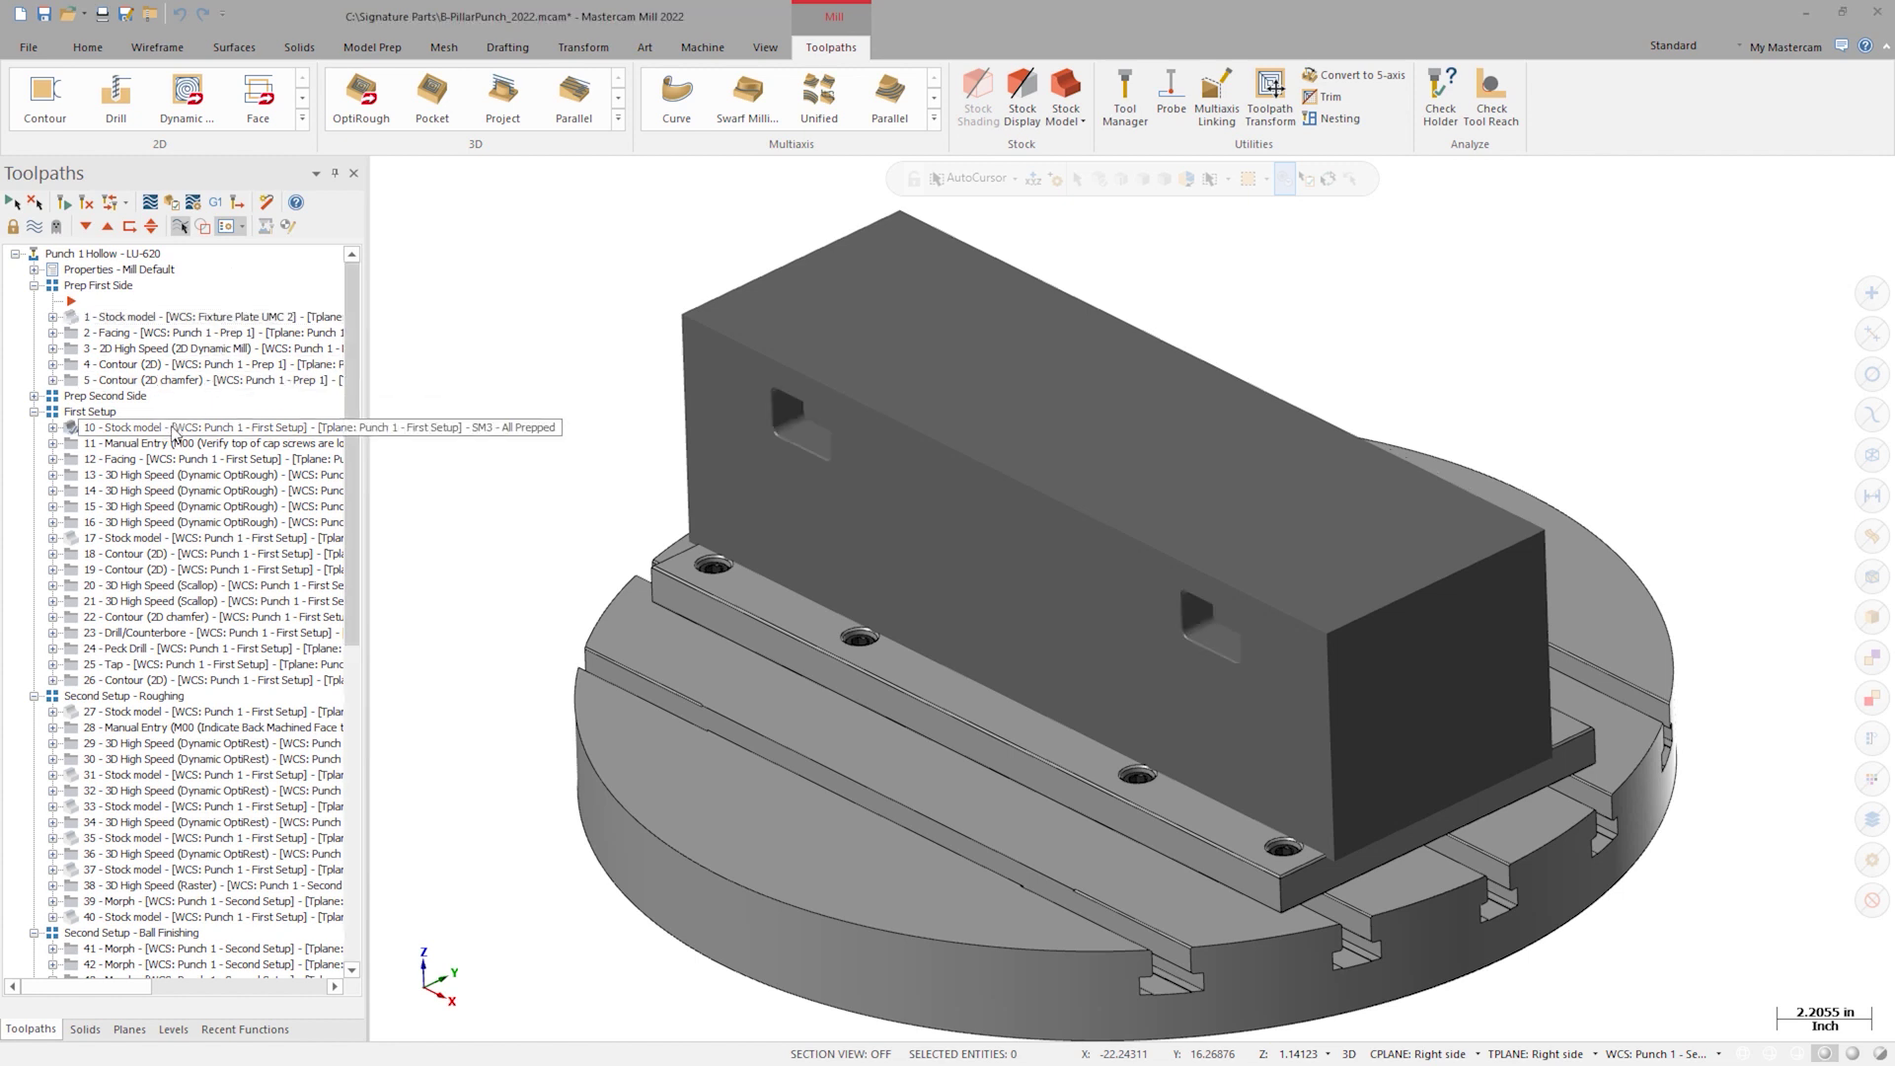
{"action": "left_click", "coordinate": [156, 538]}
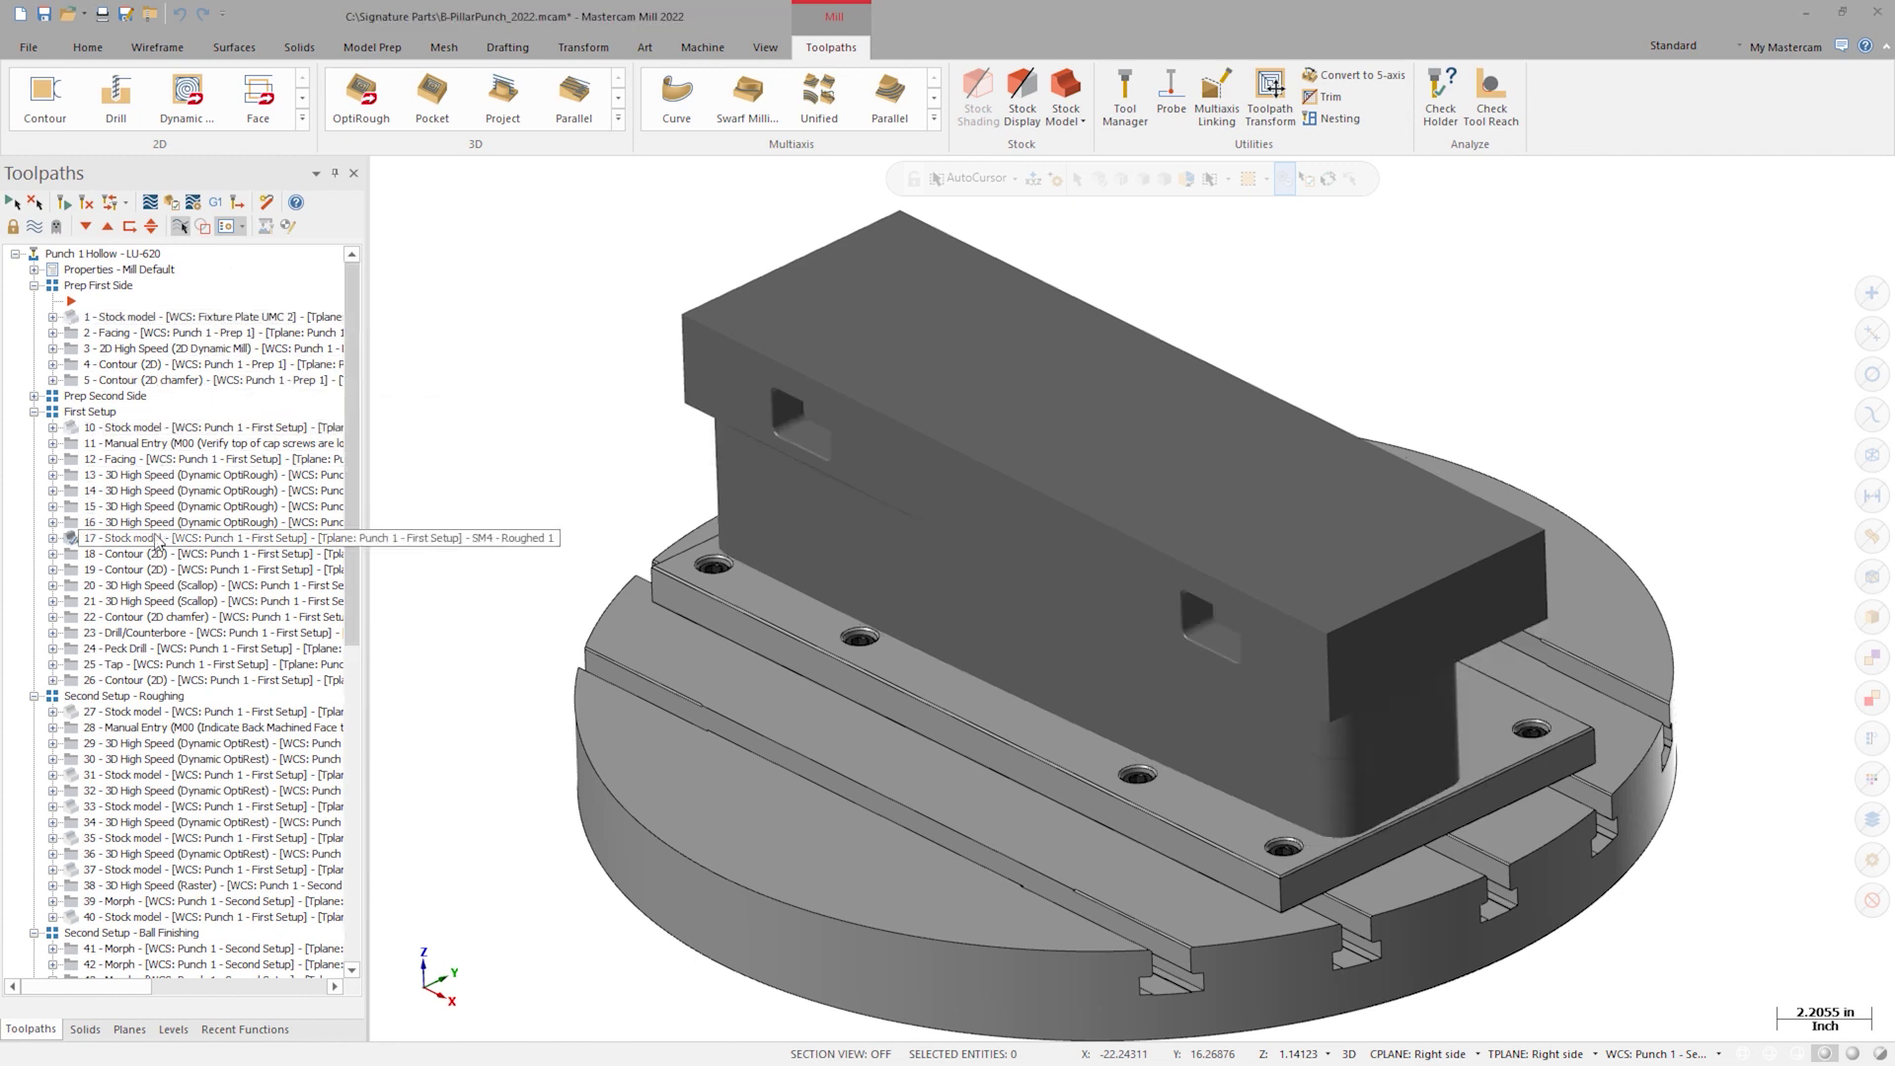
{"action": "left_click", "coordinate": [164, 713]}
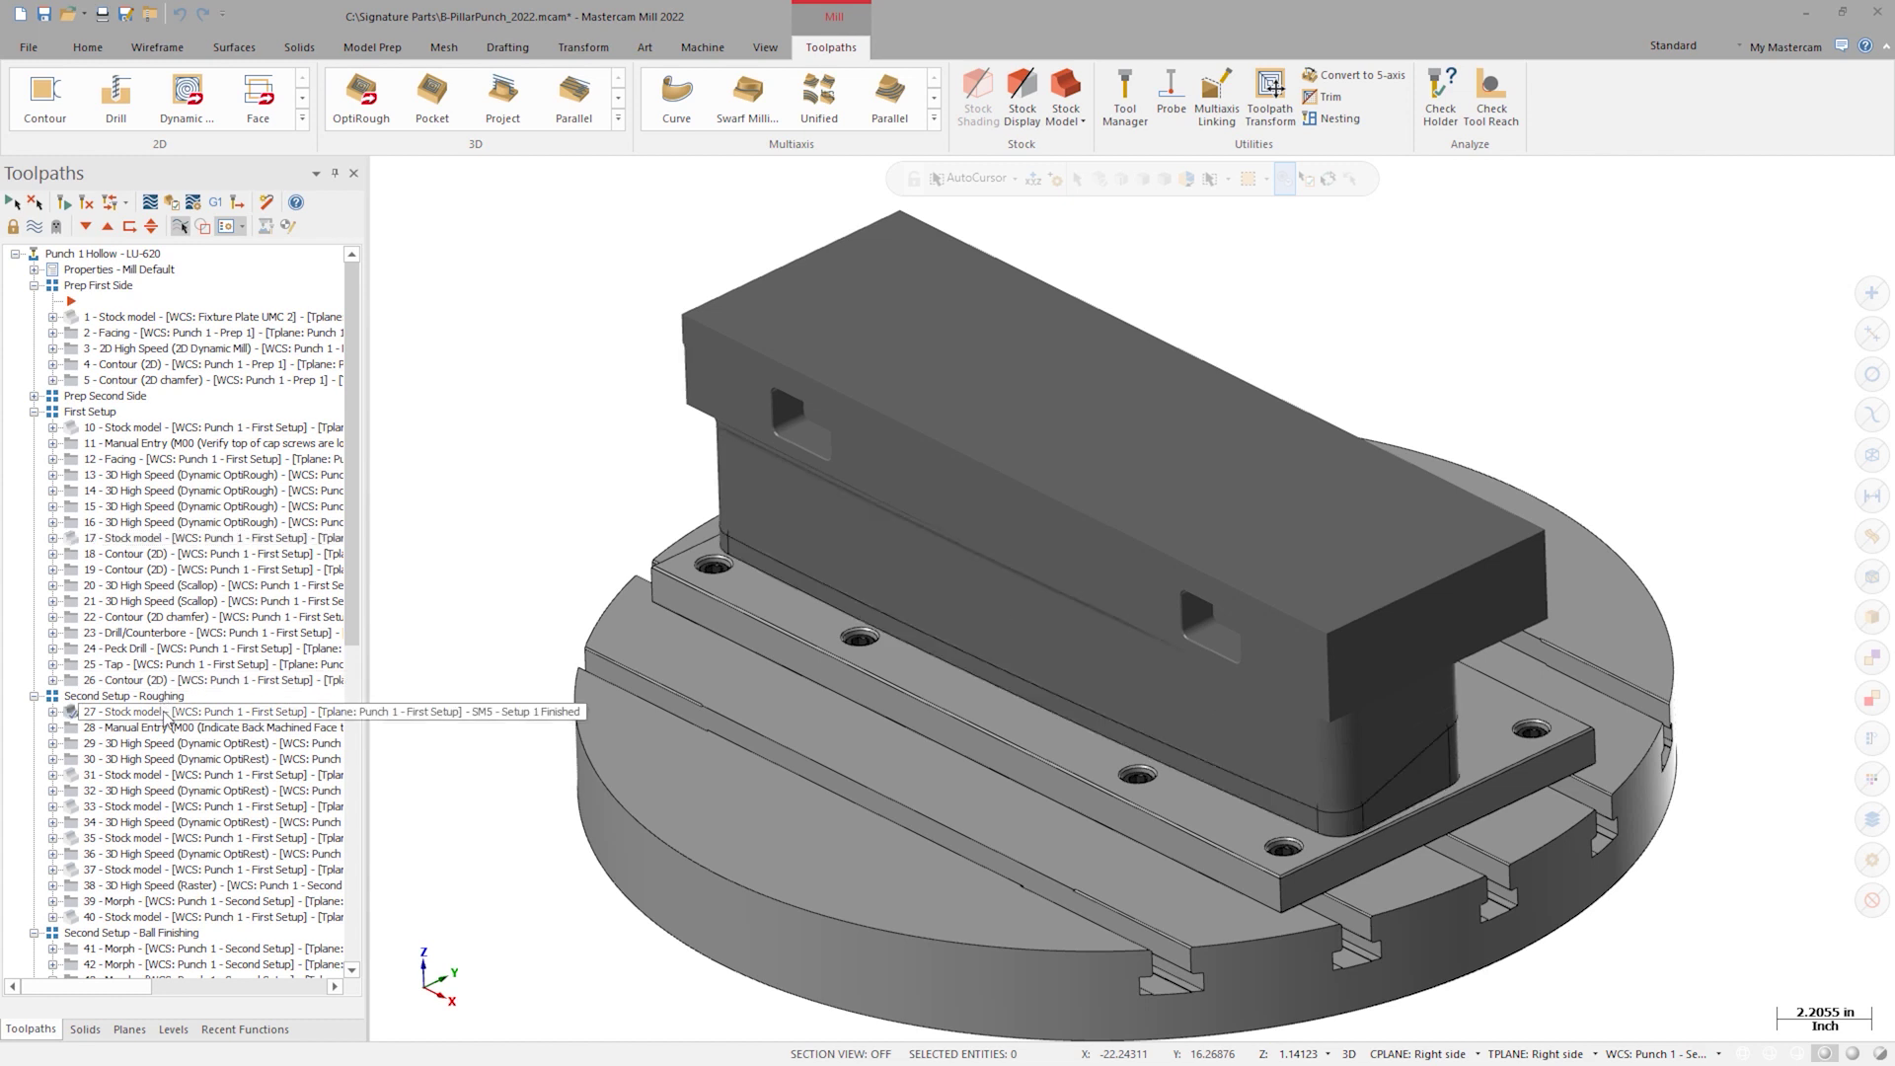
{"action": "left_click", "coordinate": [166, 776]}
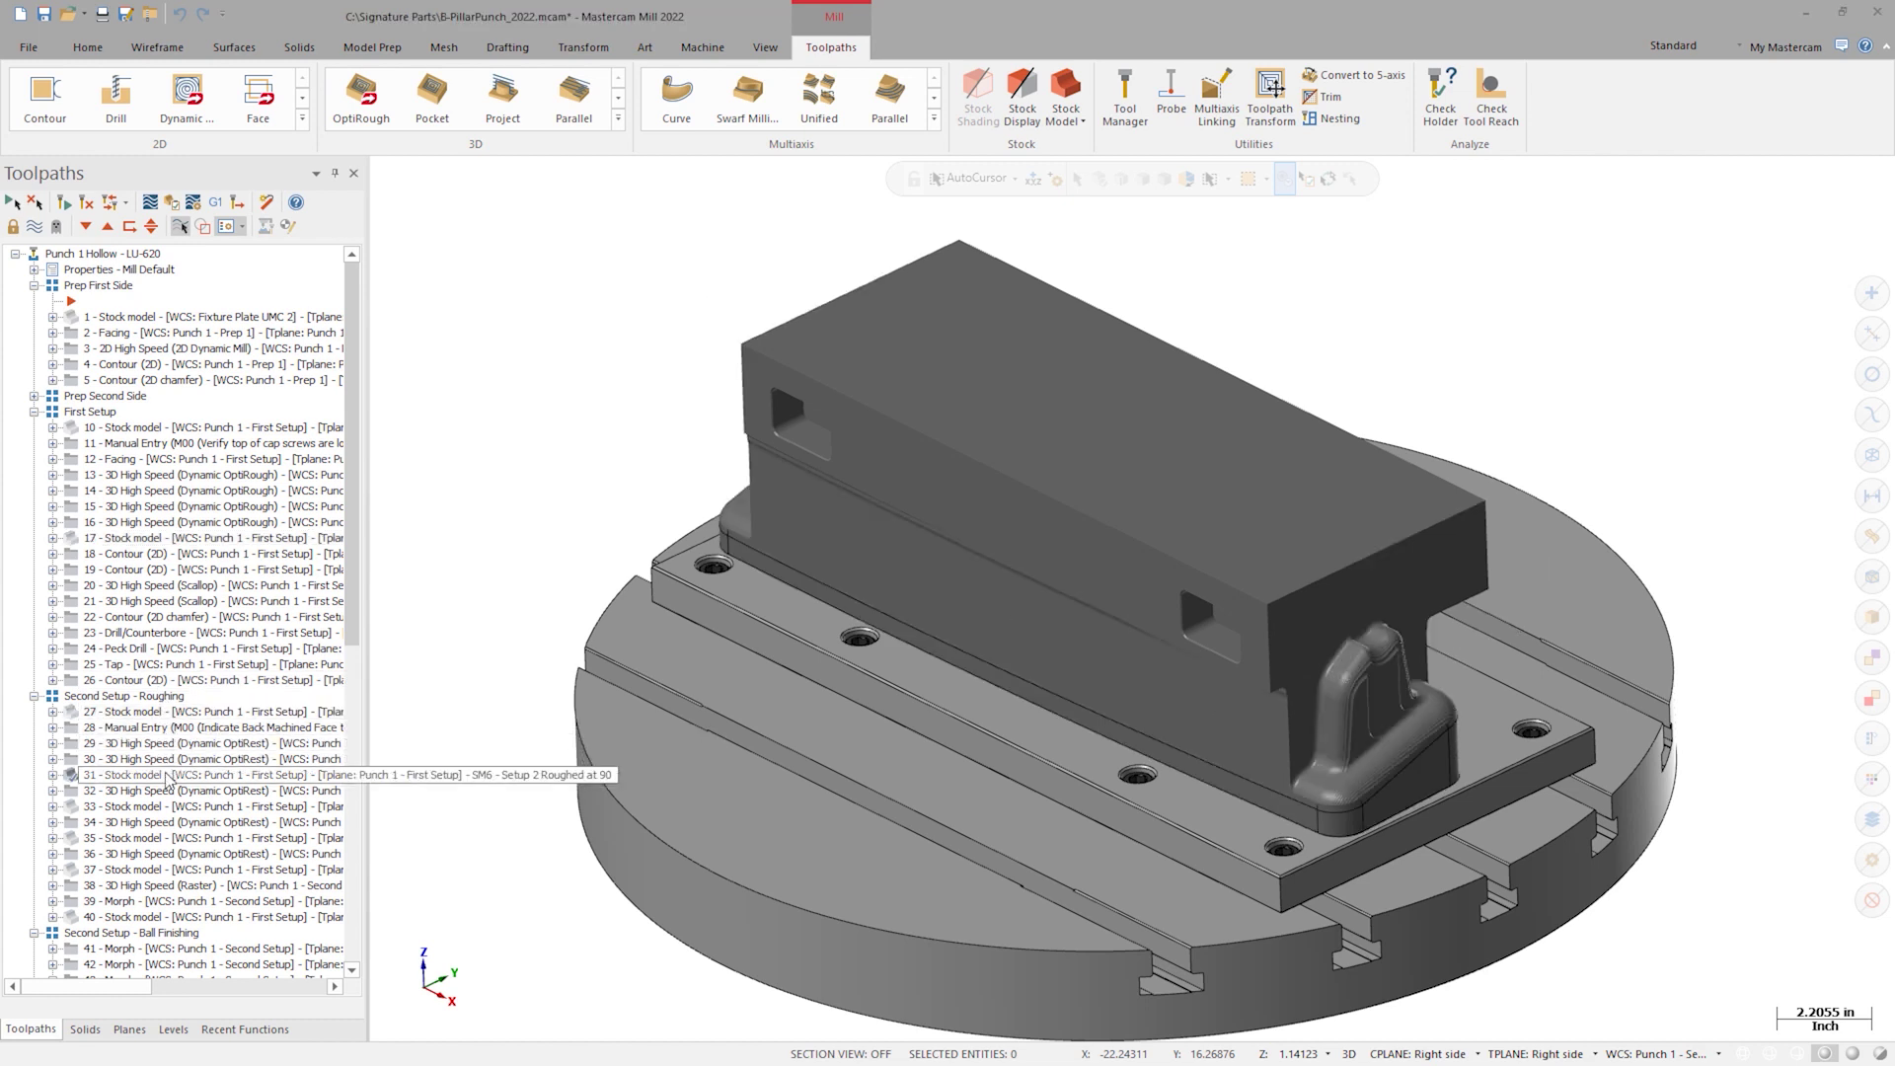
{"action": "left_click", "coordinate": [168, 807]}
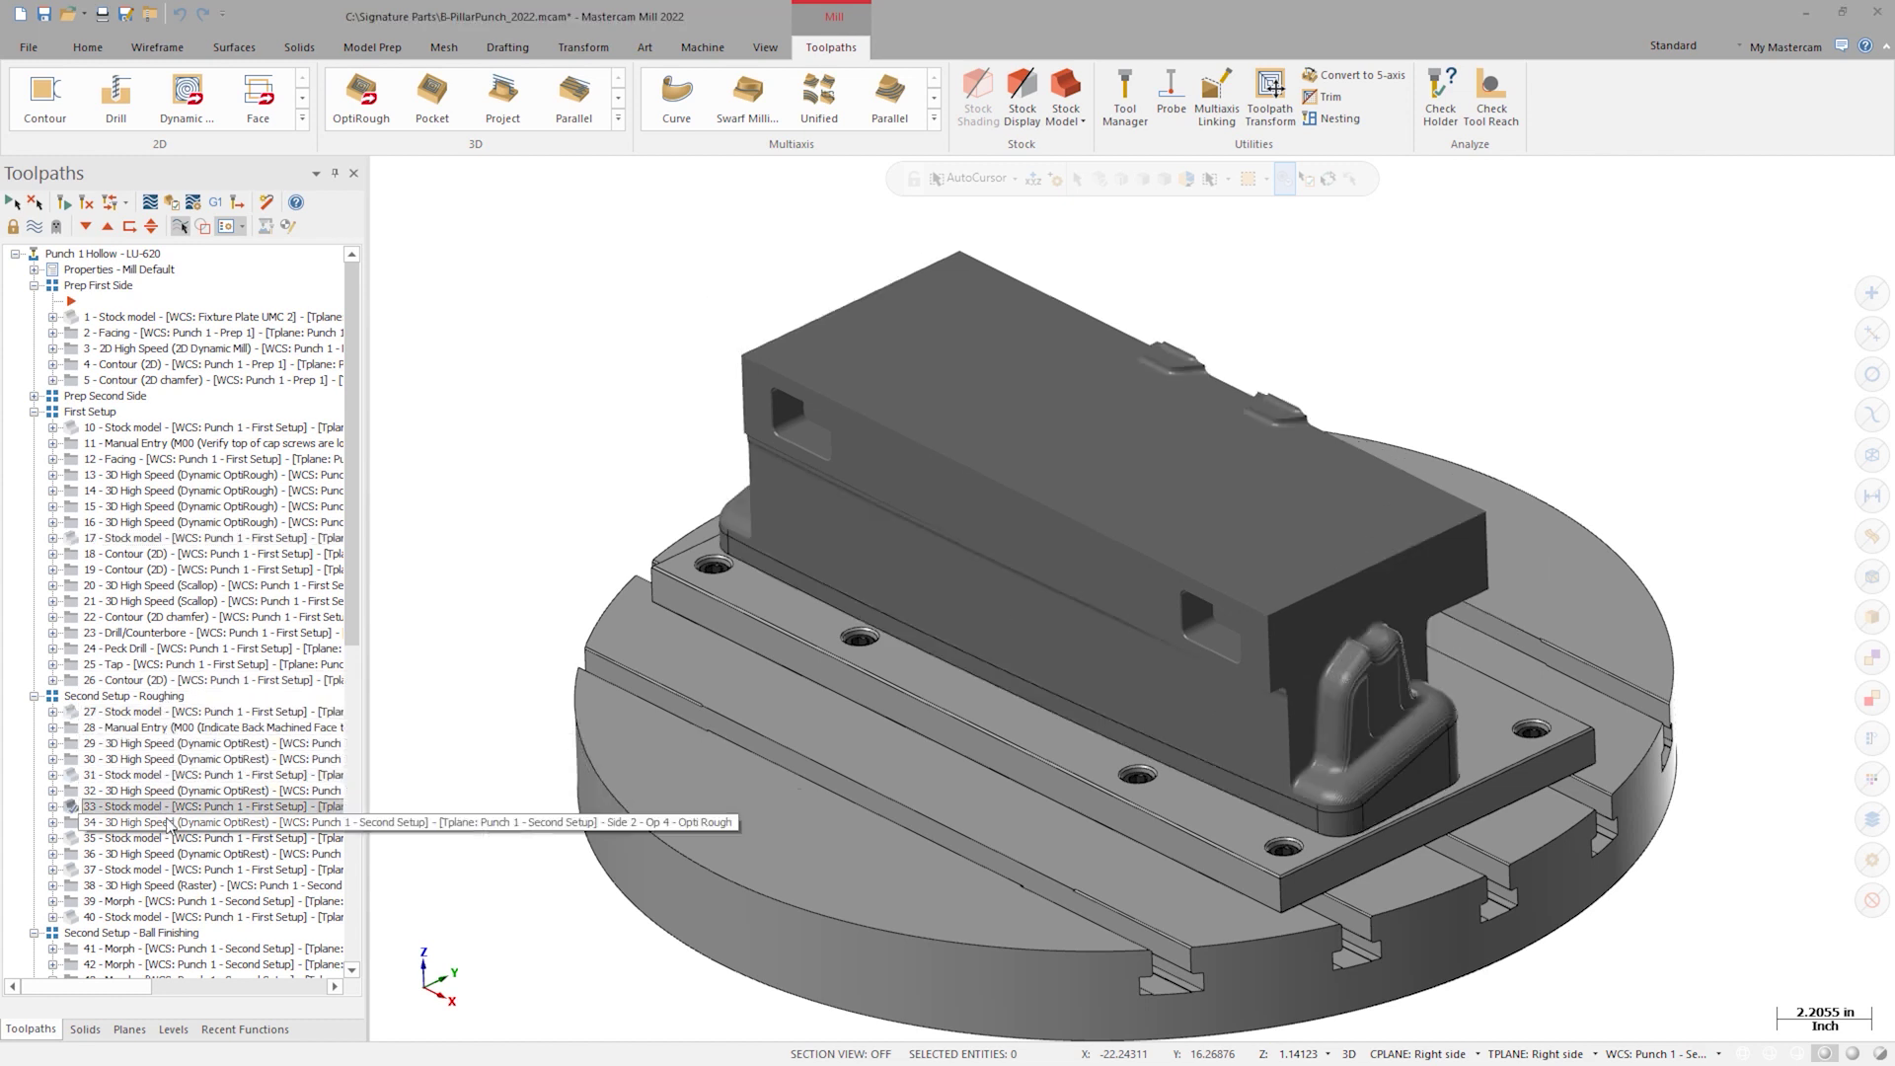
{"action": "left_click", "coordinate": [170, 839]}
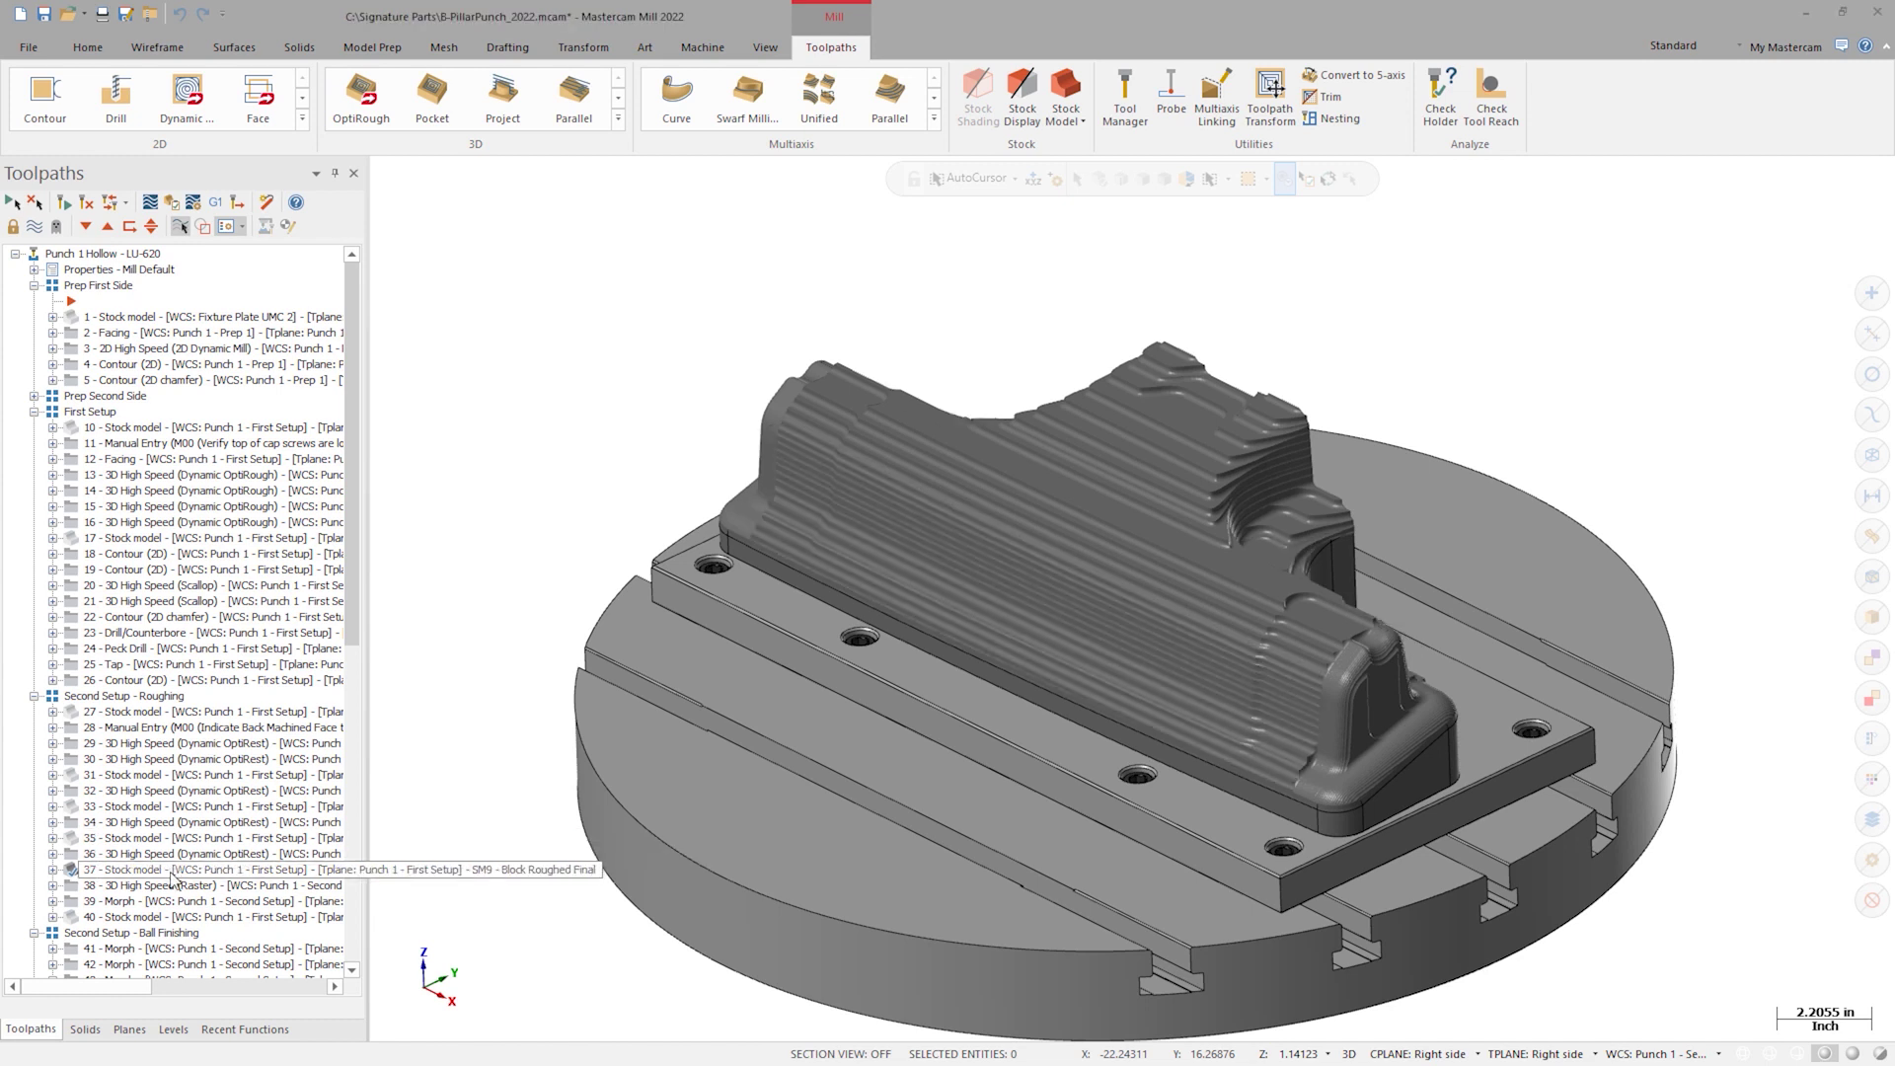
{"action": "left_click", "coordinate": [173, 870]}
{"action": "left_click", "coordinate": [180, 917]}
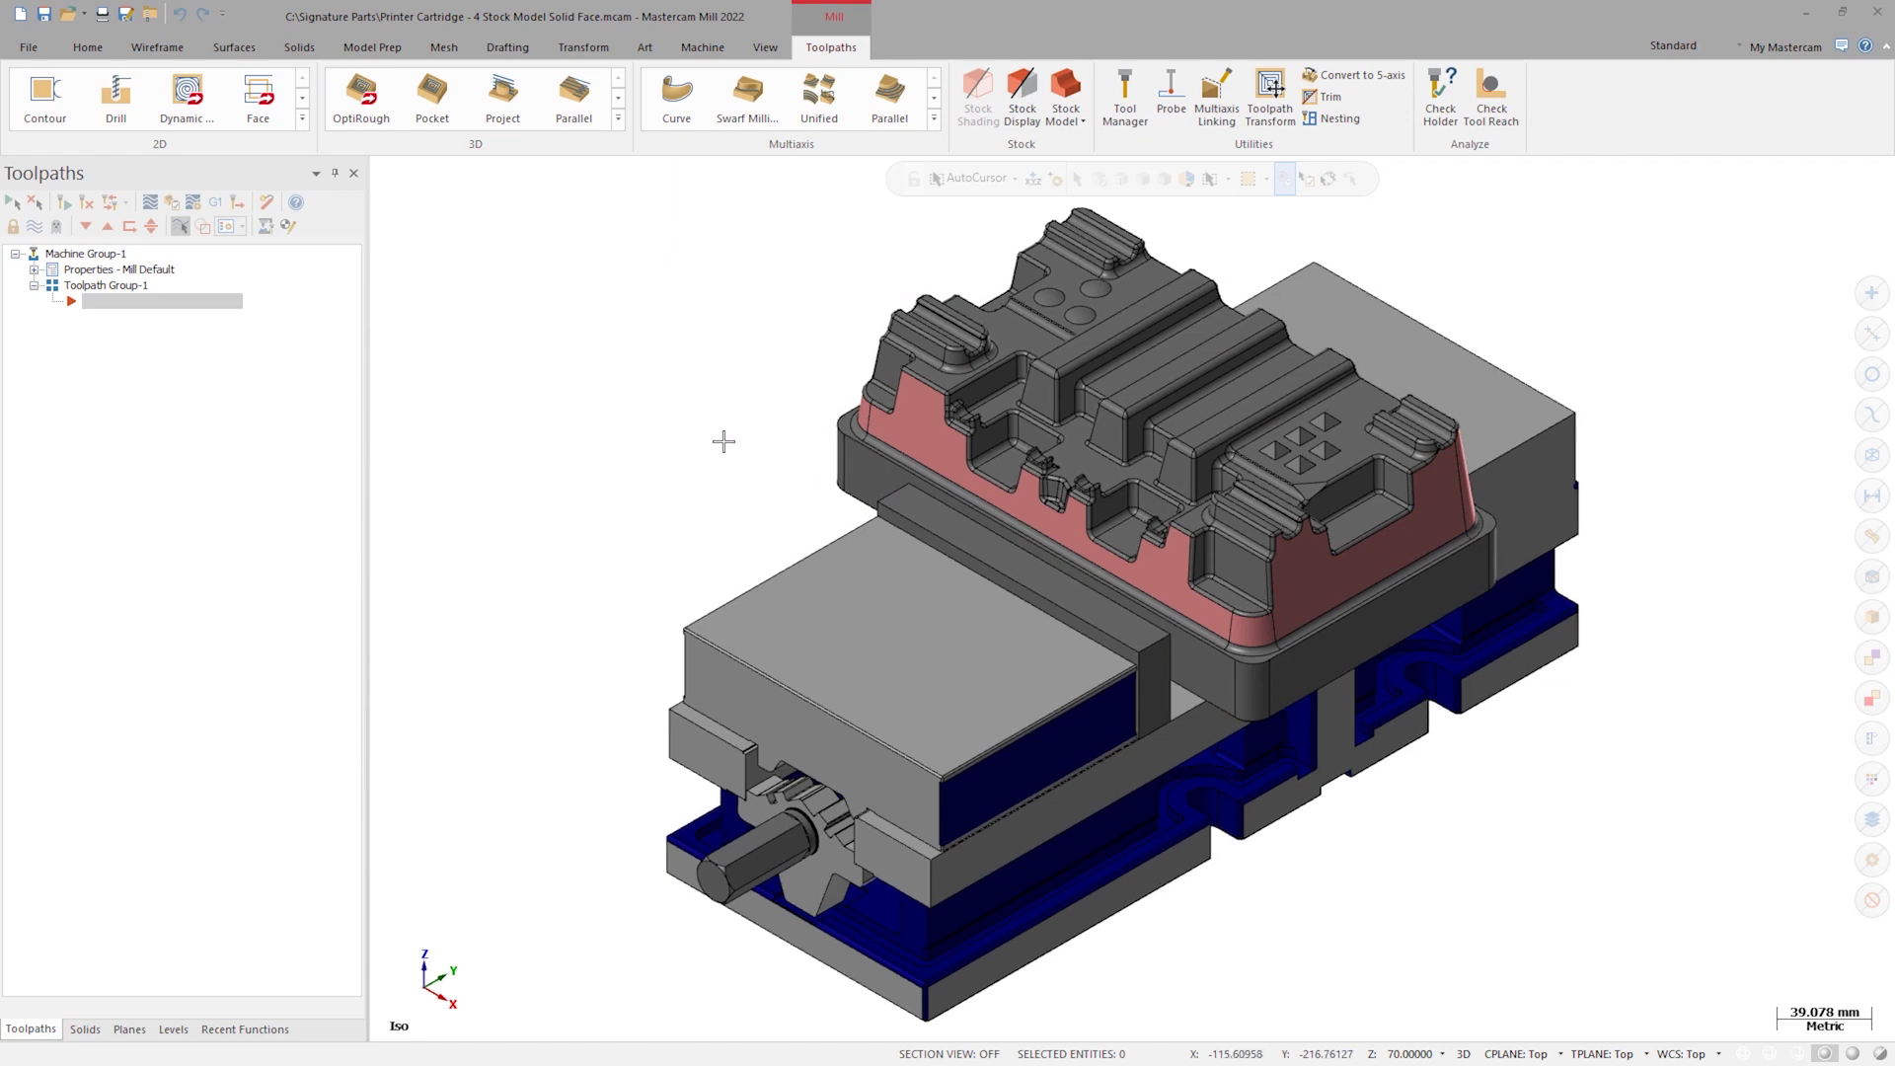
- Zoom in and check the cartridge part from the front view, then return to isometric
{"action": "scroll", "coordinate": [723, 440], "scroll_direction": "up", "scroll_amount": 2}
{"action": "key", "text": "alt+Left"}
{"action": "key", "text": "alt+Left"}
{"action": "key", "text": "alt+Left"}
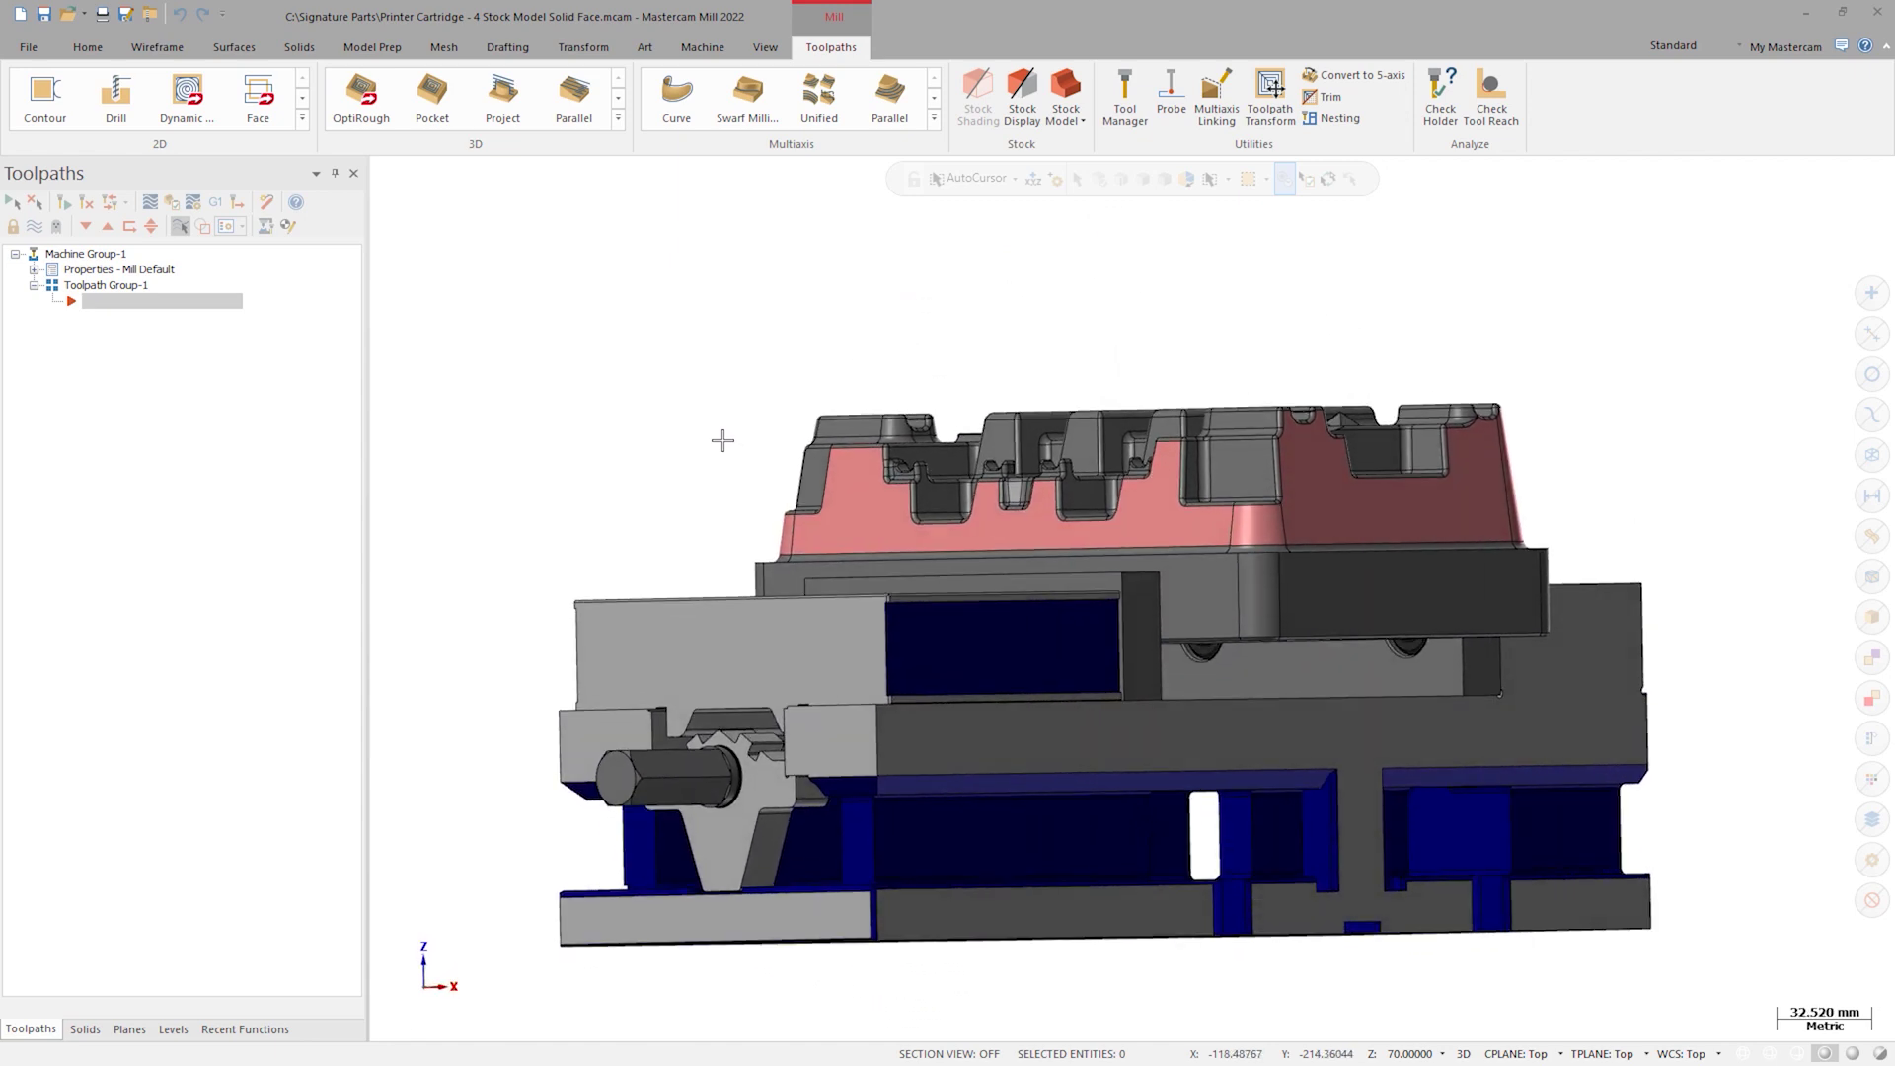
{"action": "key", "text": "alt+7"}
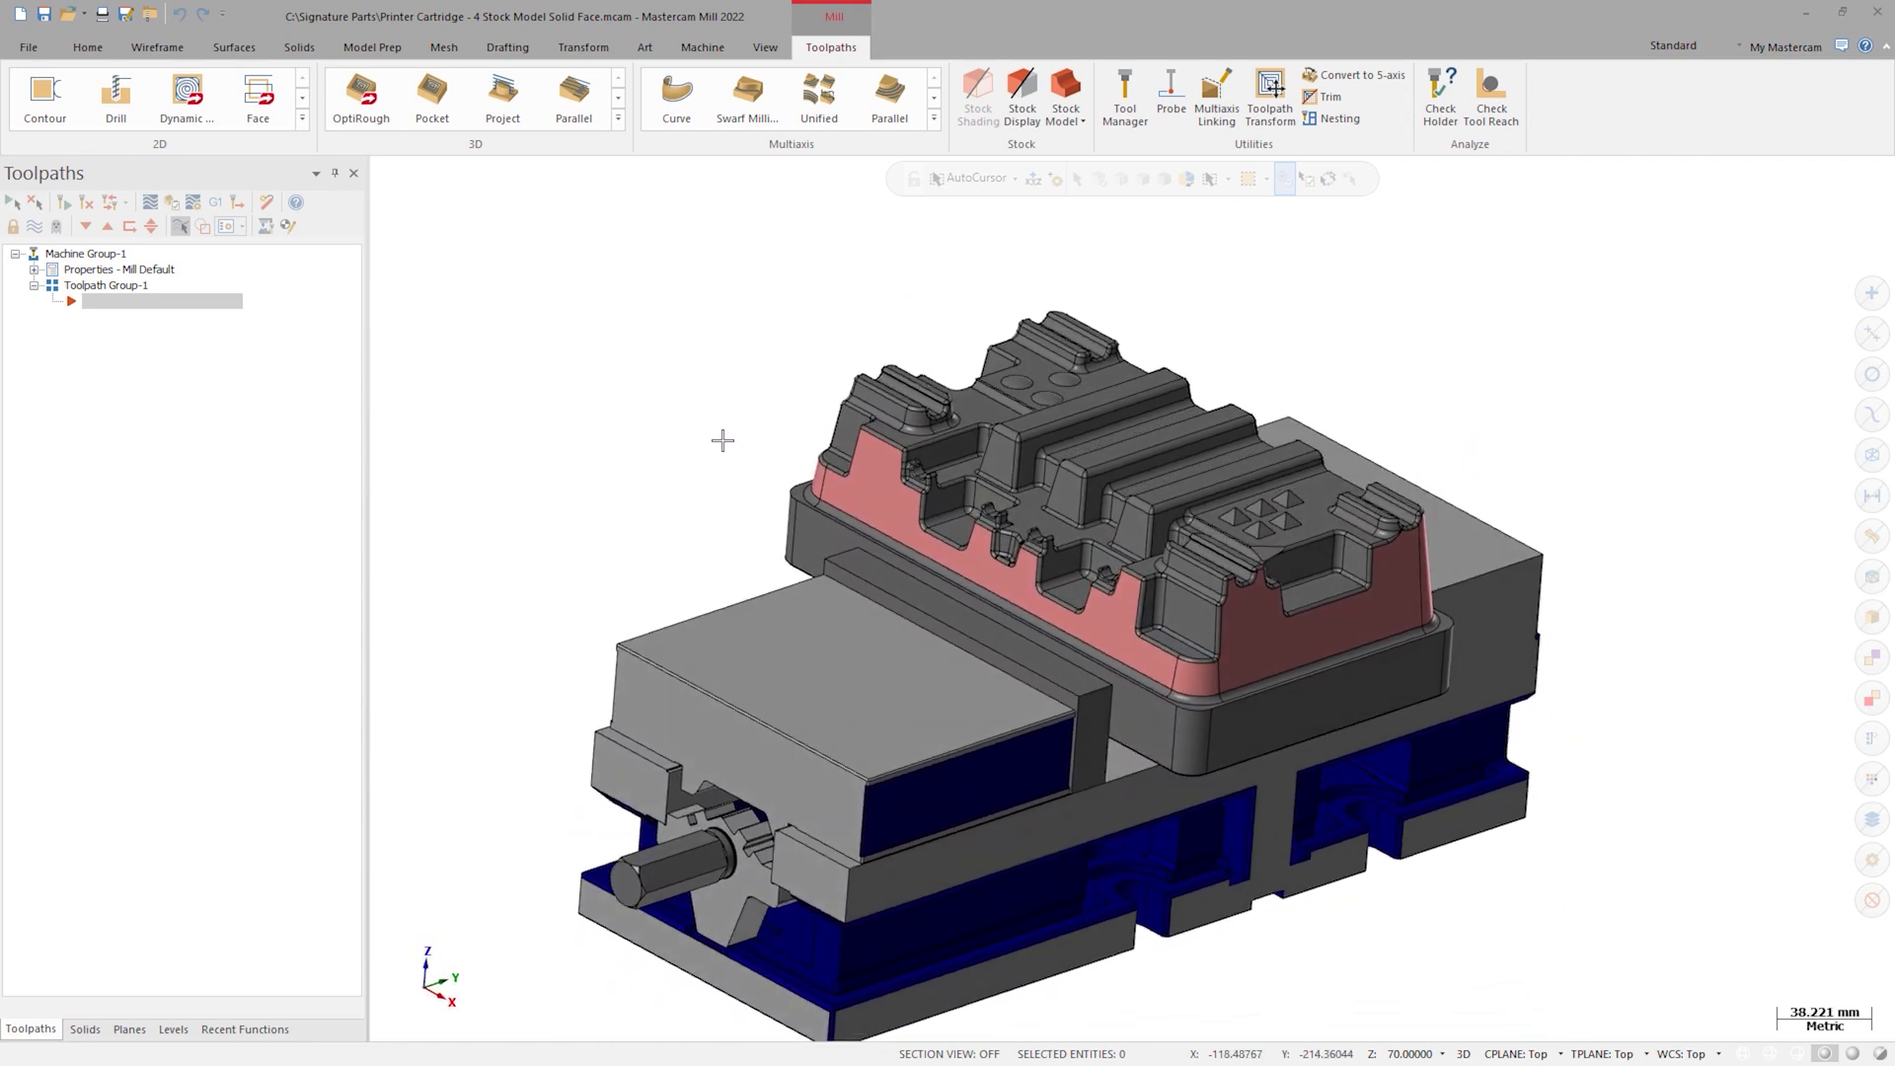
- Create a Stock model from all pink-coloured part faces with an additional offset of 1
{"action": "left_click", "coordinate": [1066, 87]}
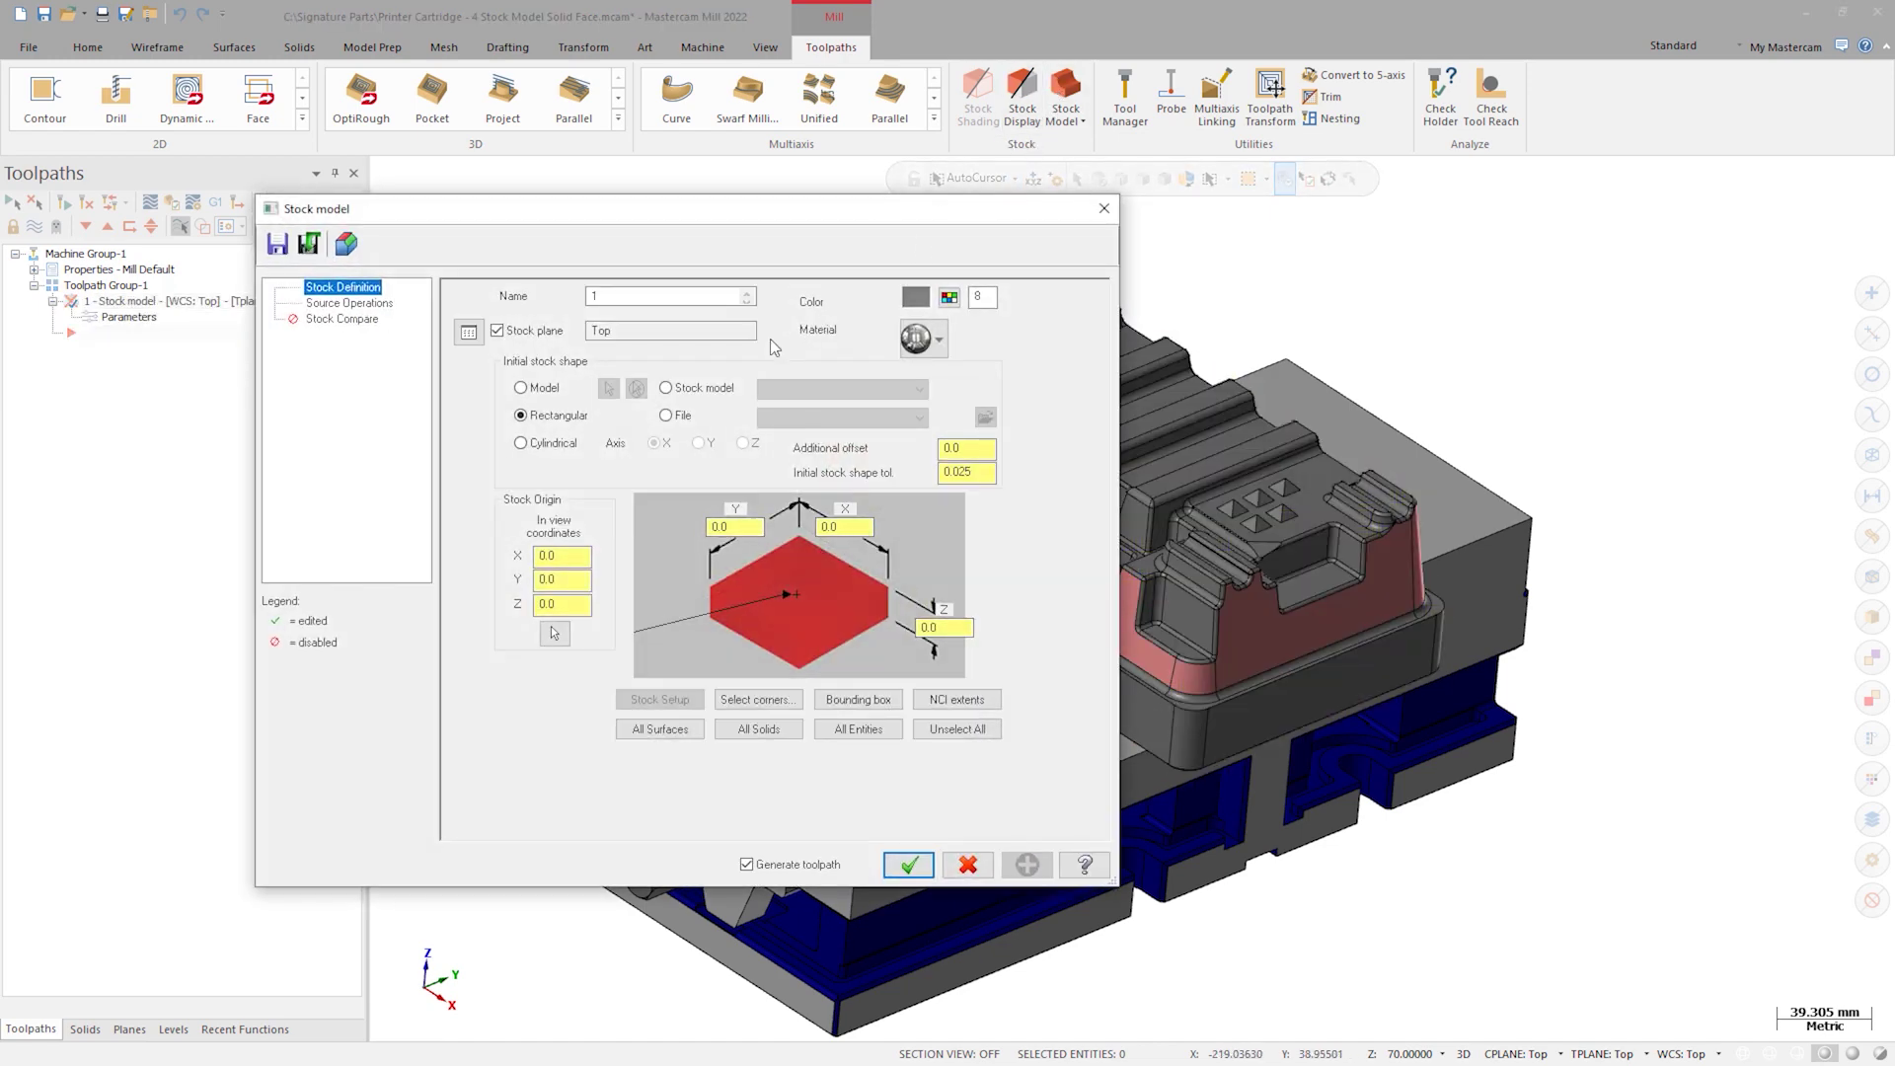
{"action": "left_click", "coordinate": [521, 387]}
{"action": "left_click", "coordinate": [609, 388]}
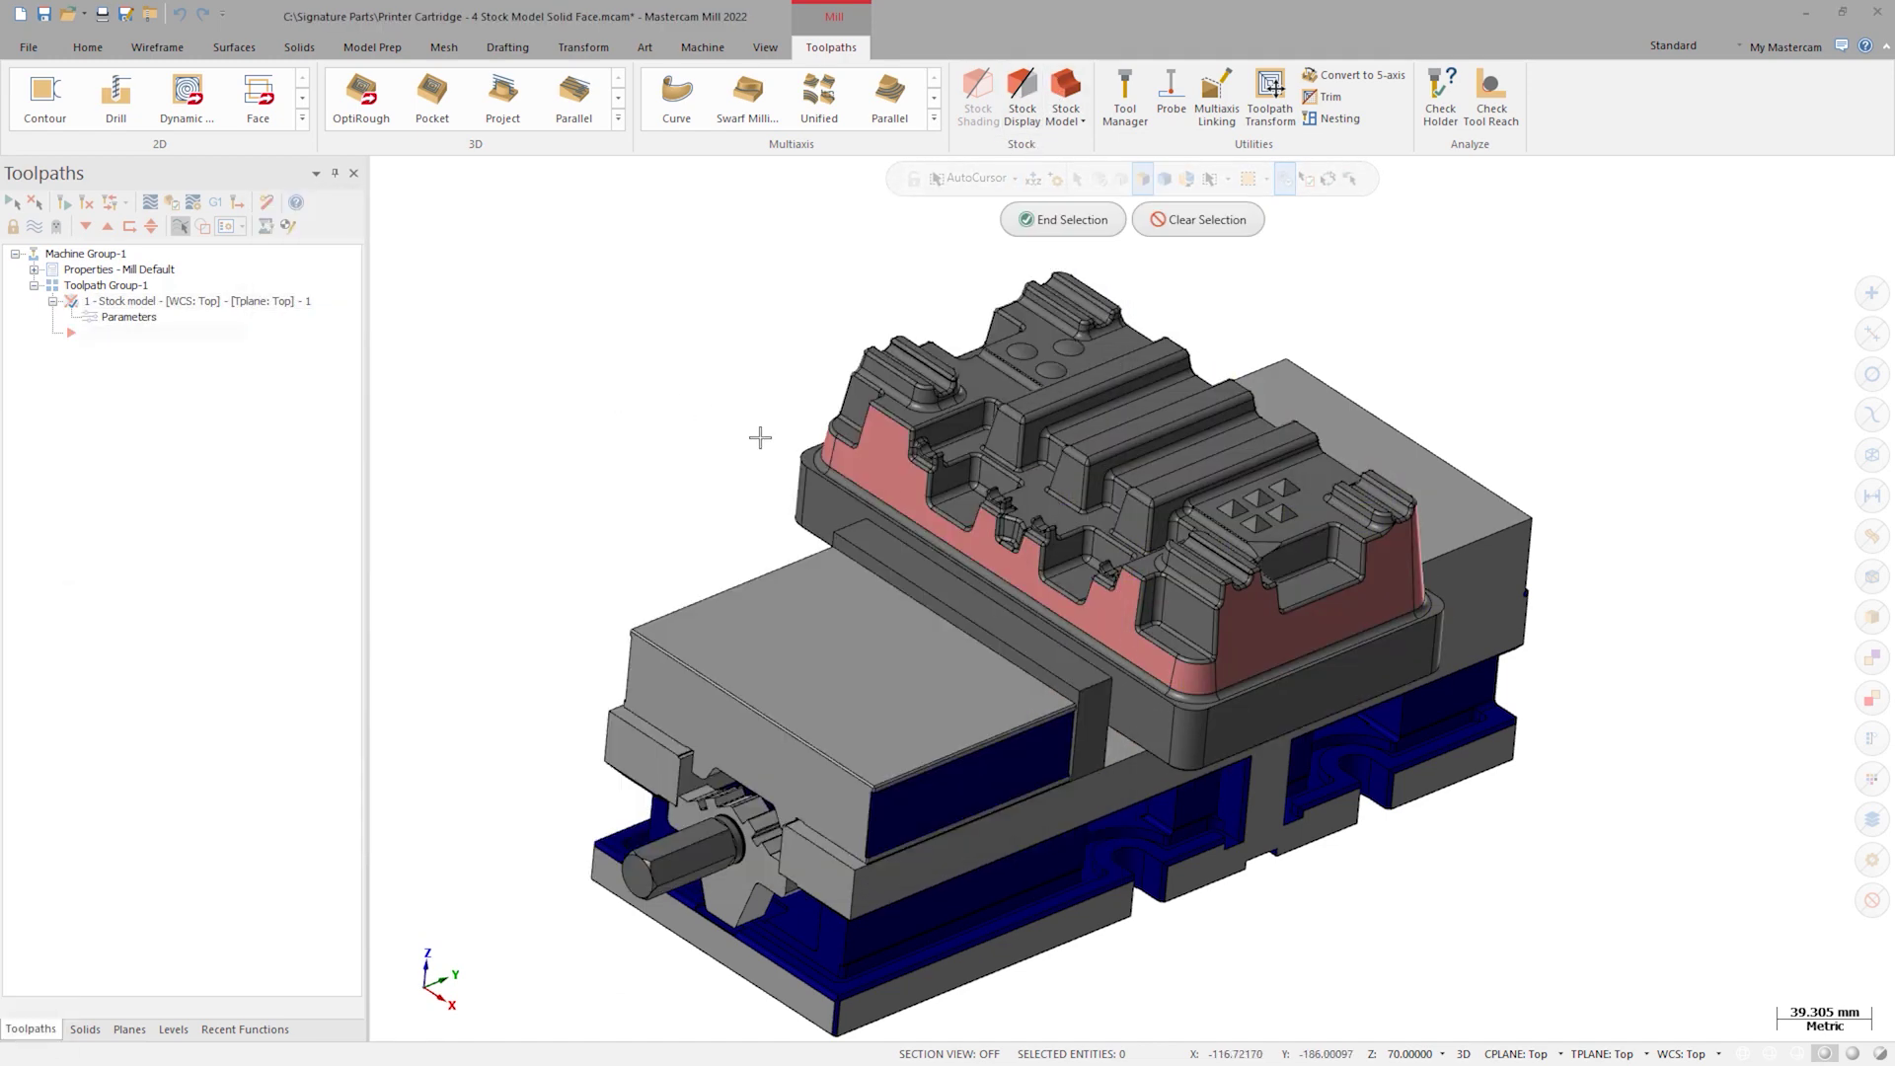
{"action": "left_click", "coordinate": [1865, 782]}
{"action": "left_click", "coordinate": [48, 574]}
{"action": "left_click", "coordinate": [152, 918]}
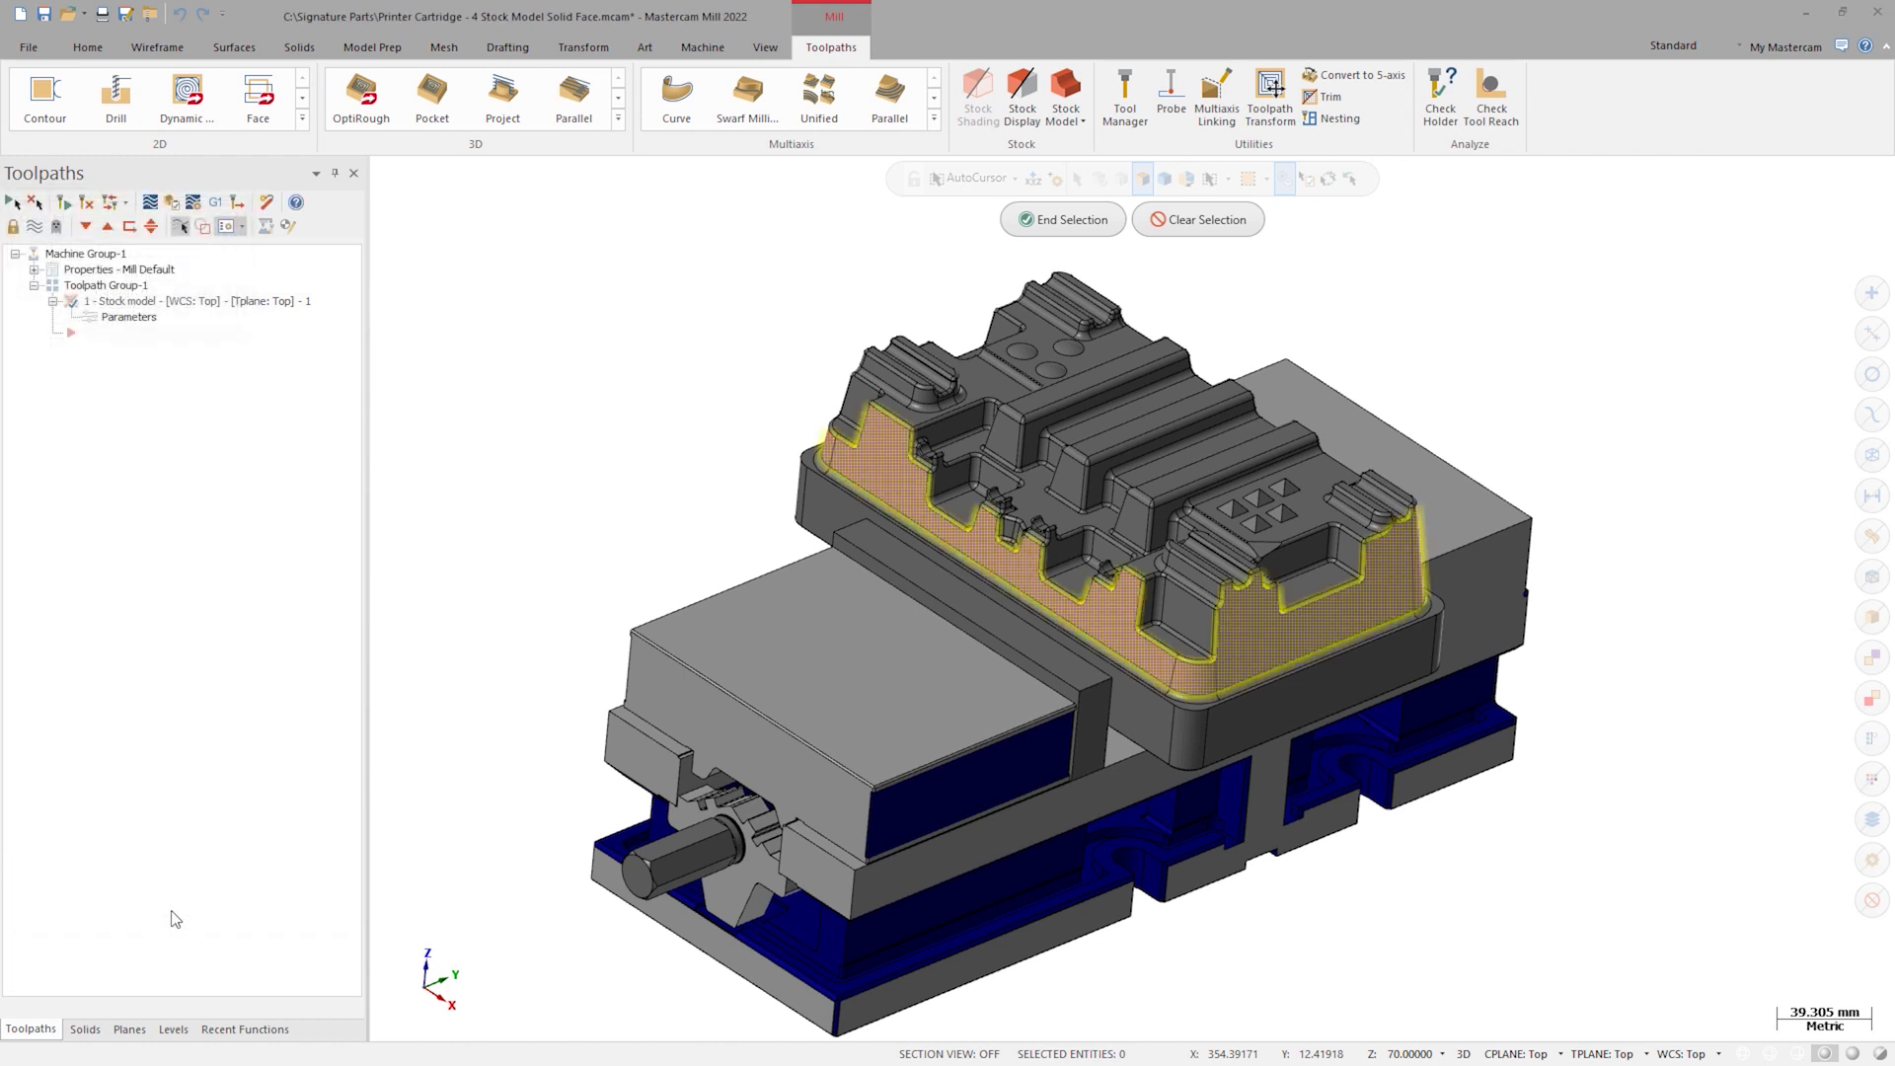
{"action": "left_click", "coordinate": [1081, 219]}
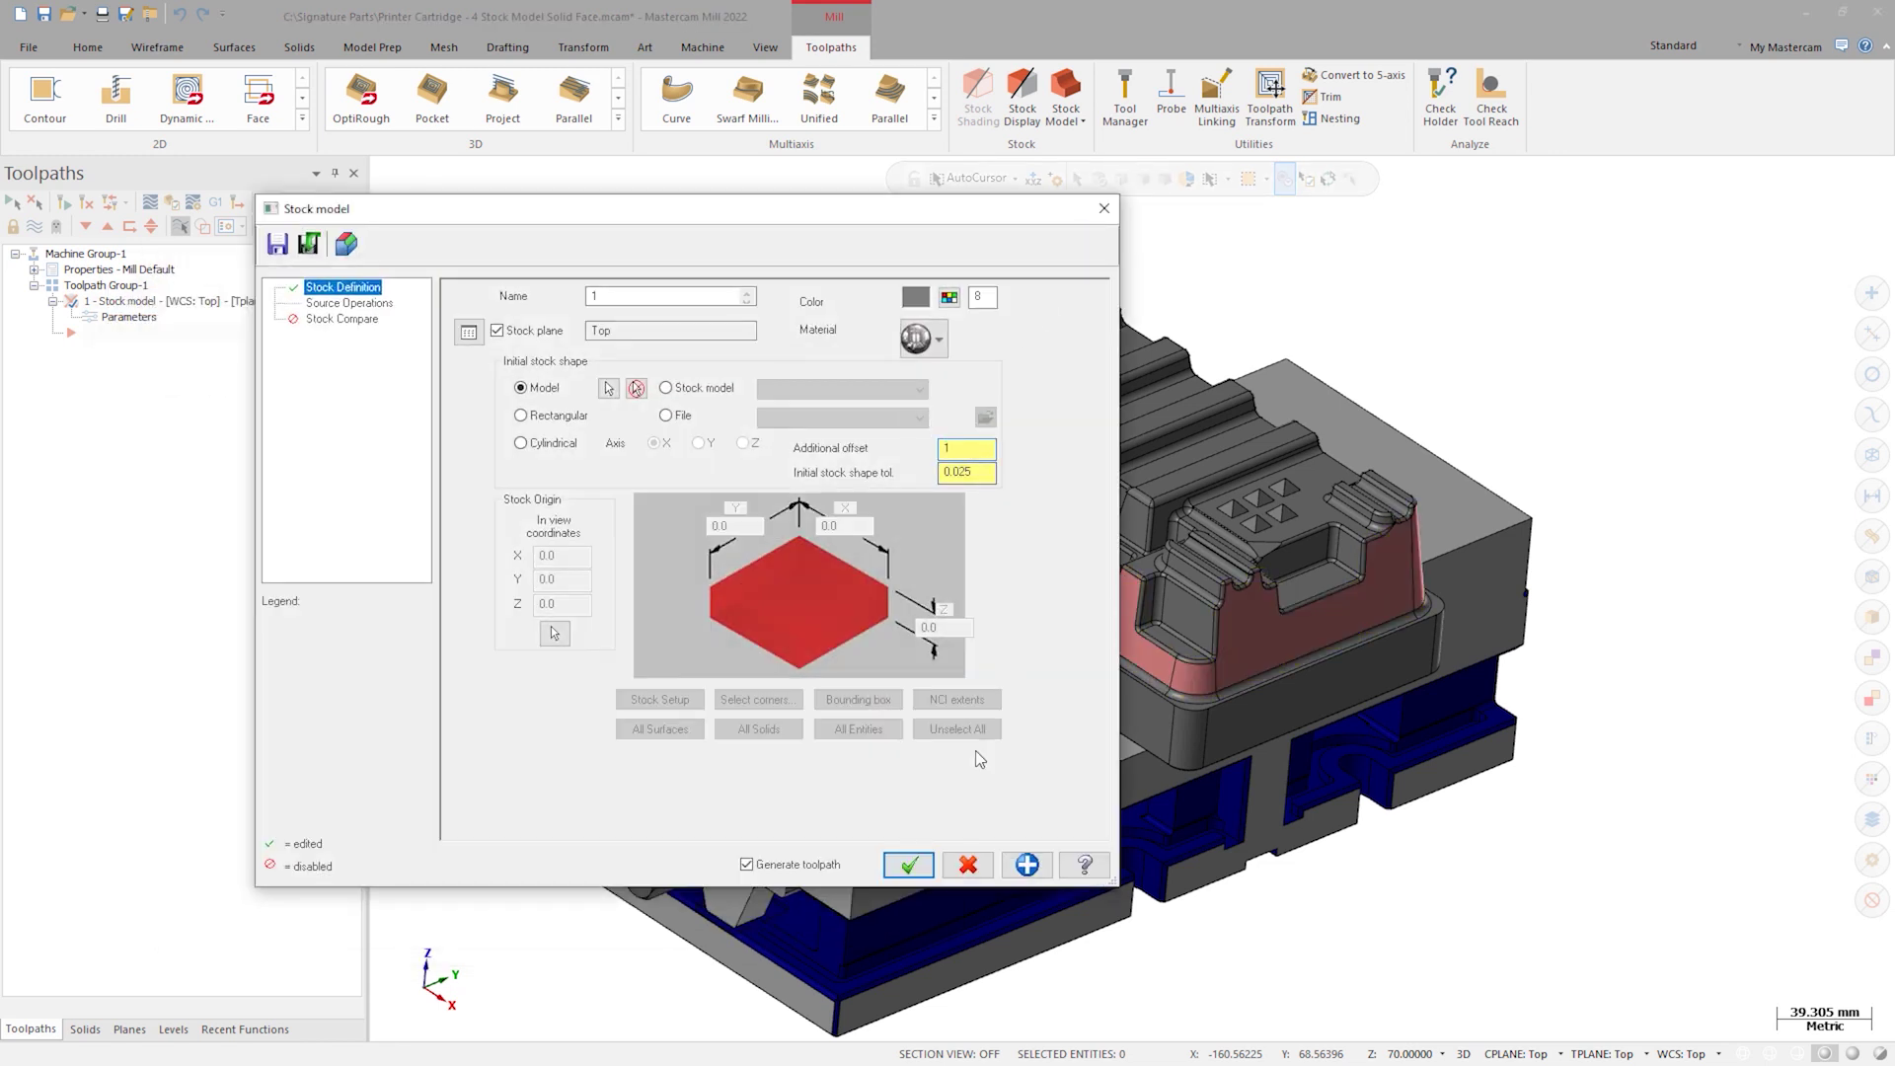
{"action": "left_click", "coordinate": [910, 868]}
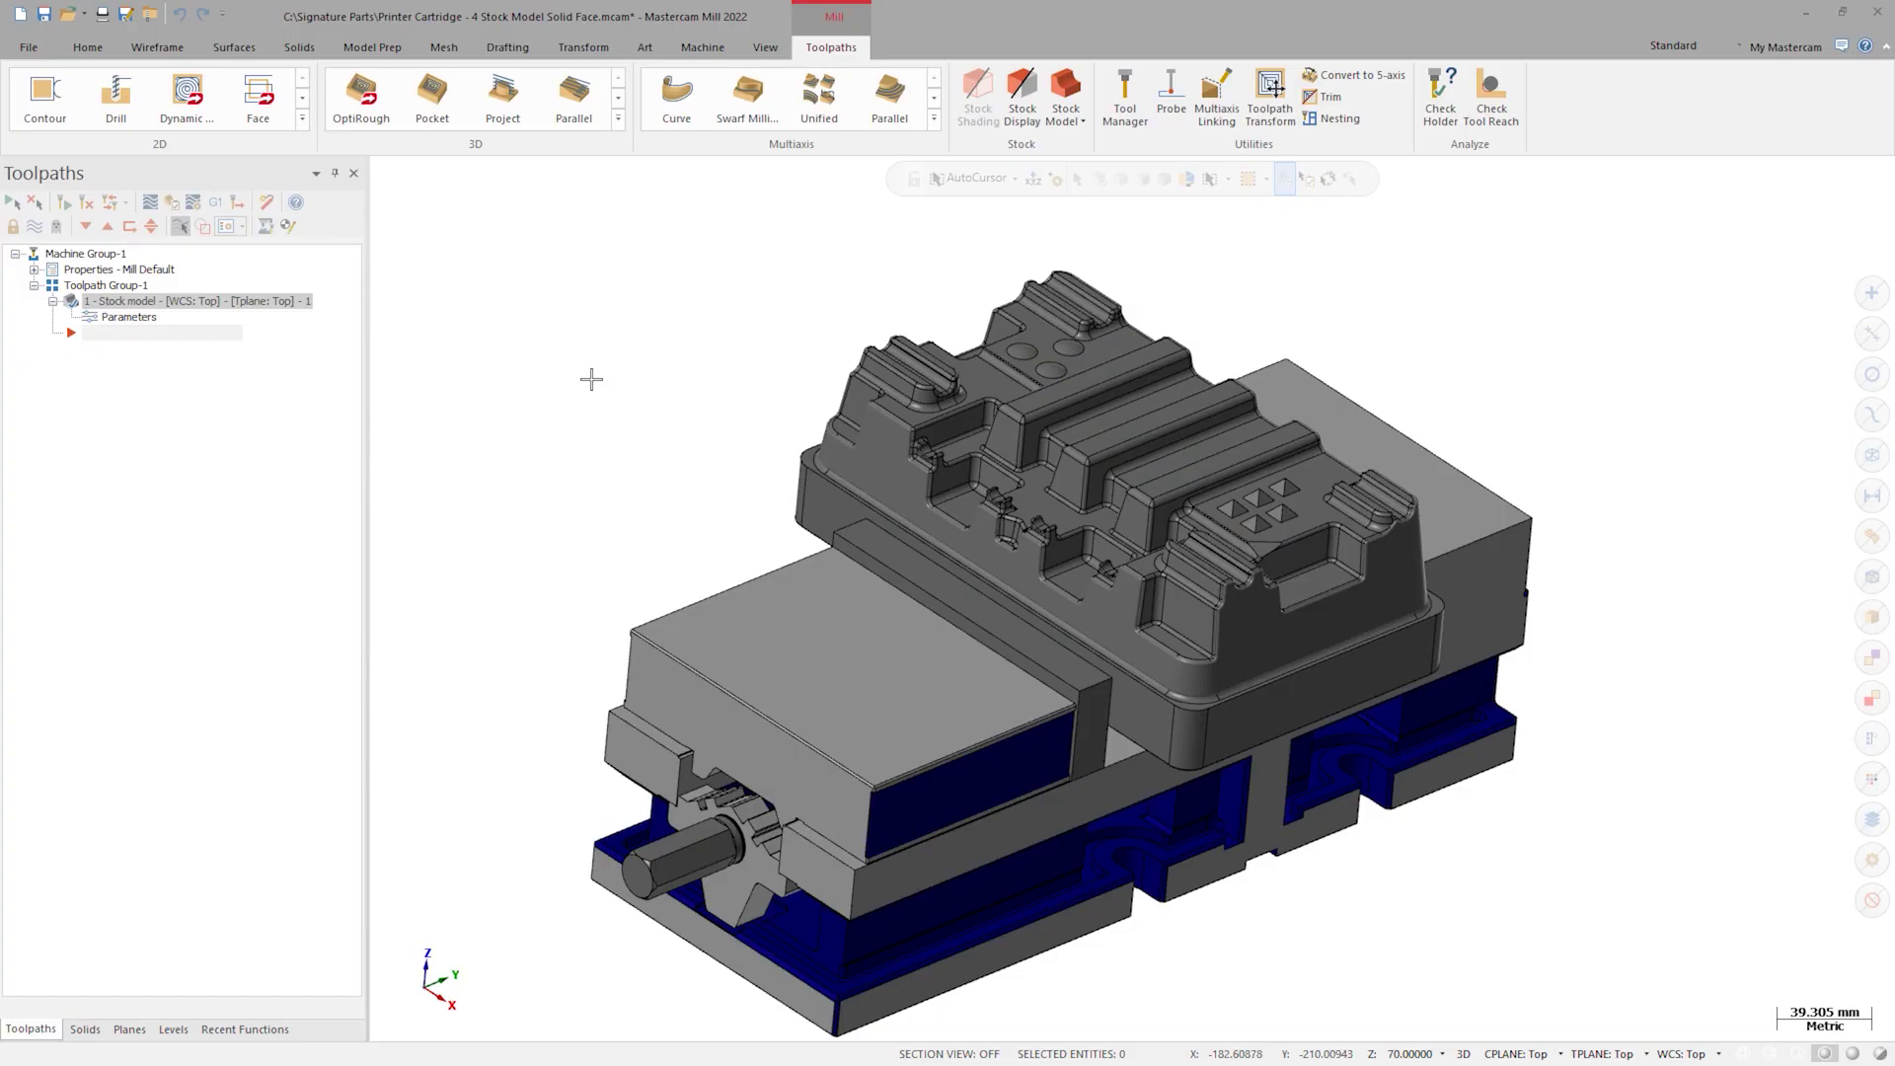
- Start a Waterline toolpath on the whole part solid (752 faces) with wall and floor stock 0
{"action": "left_click", "coordinate": [618, 120]}
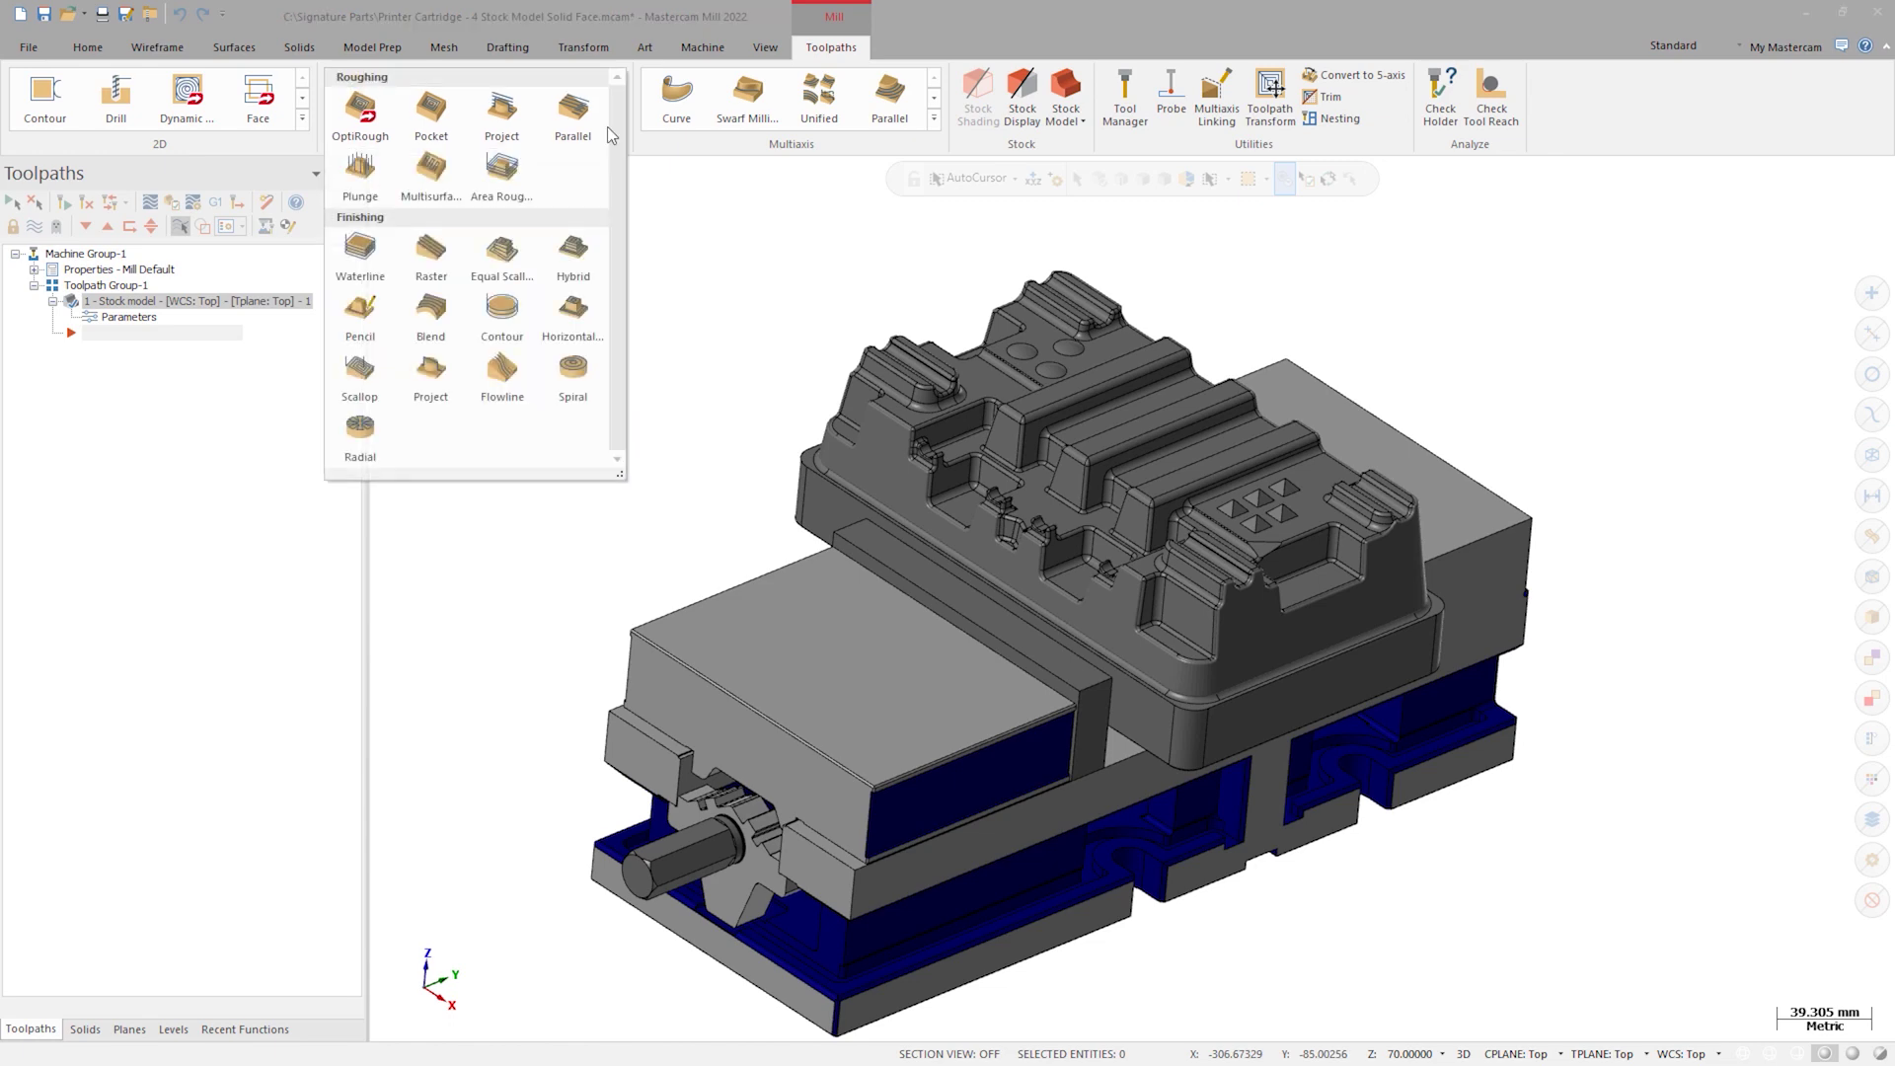
{"action": "left_click", "coordinate": [363, 260]}
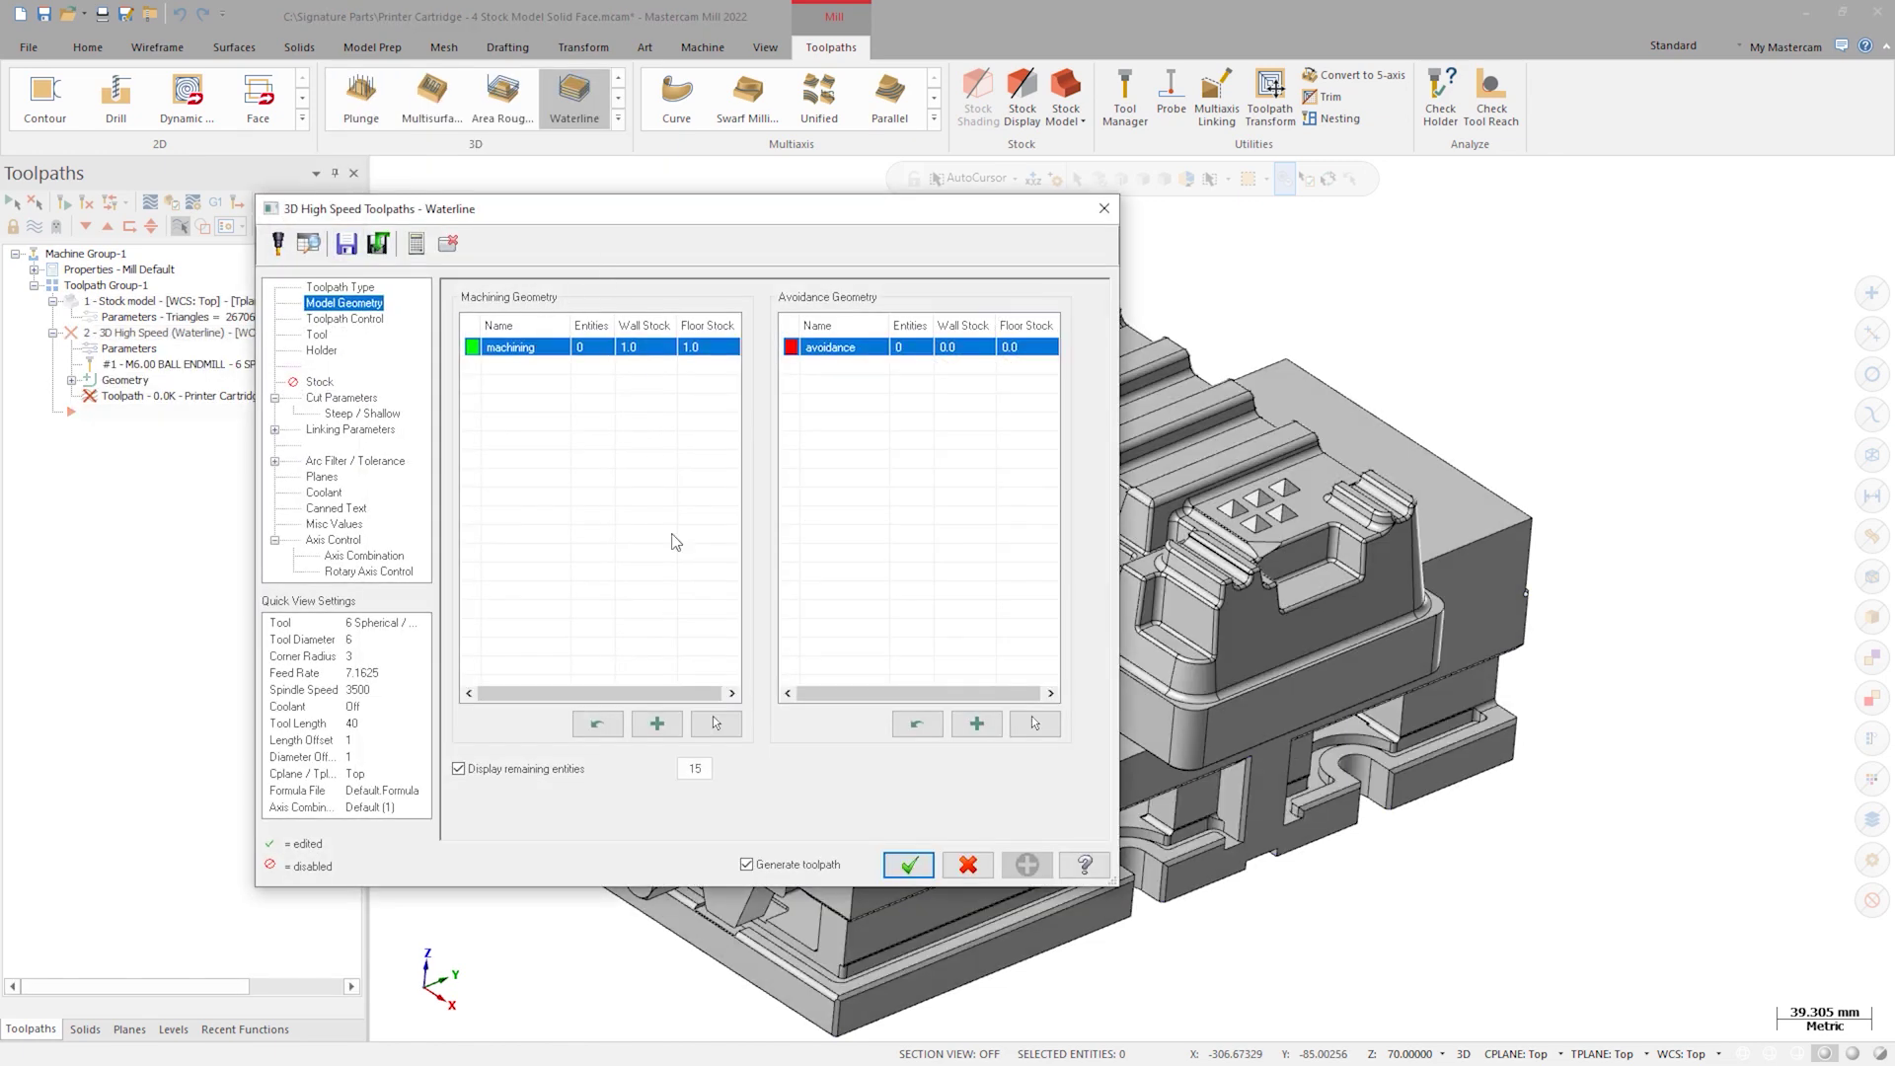
{"action": "left_click", "coordinate": [714, 722]}
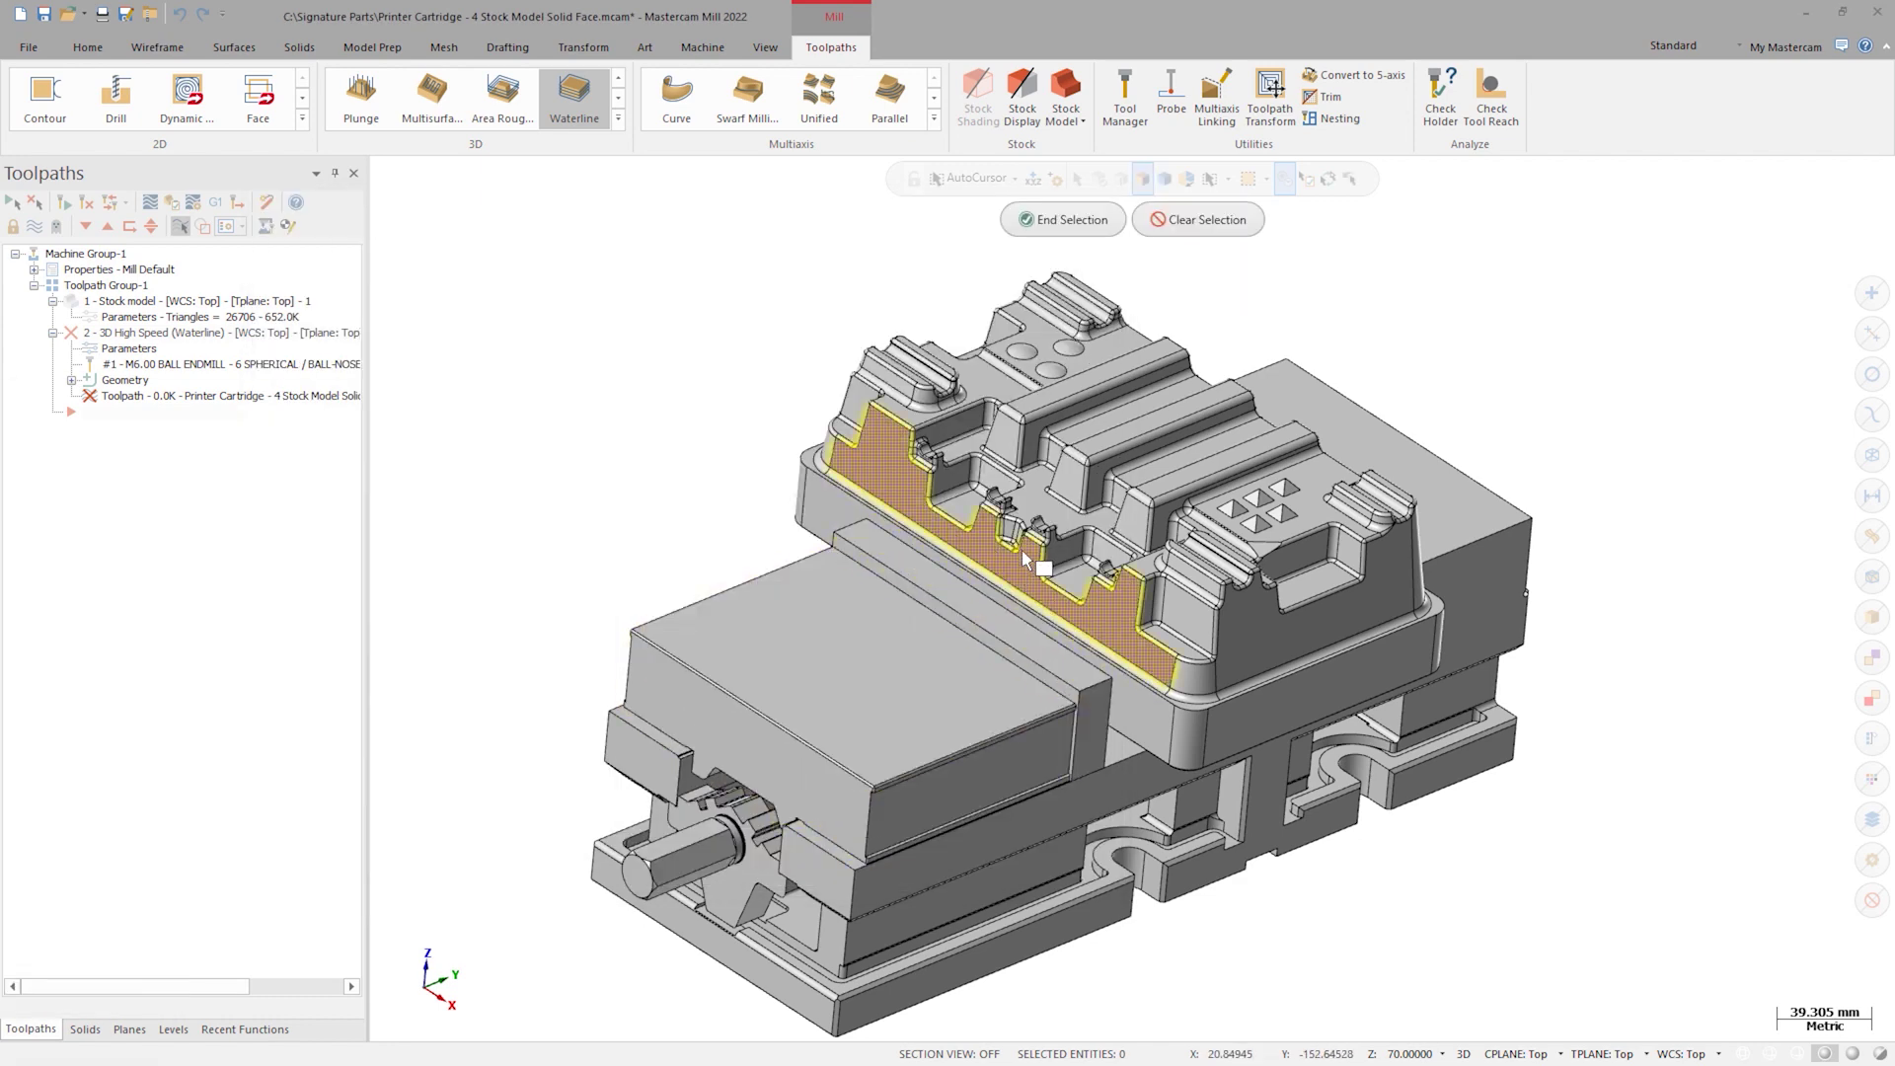
{"action": "left_click", "coordinate": [1023, 558]}
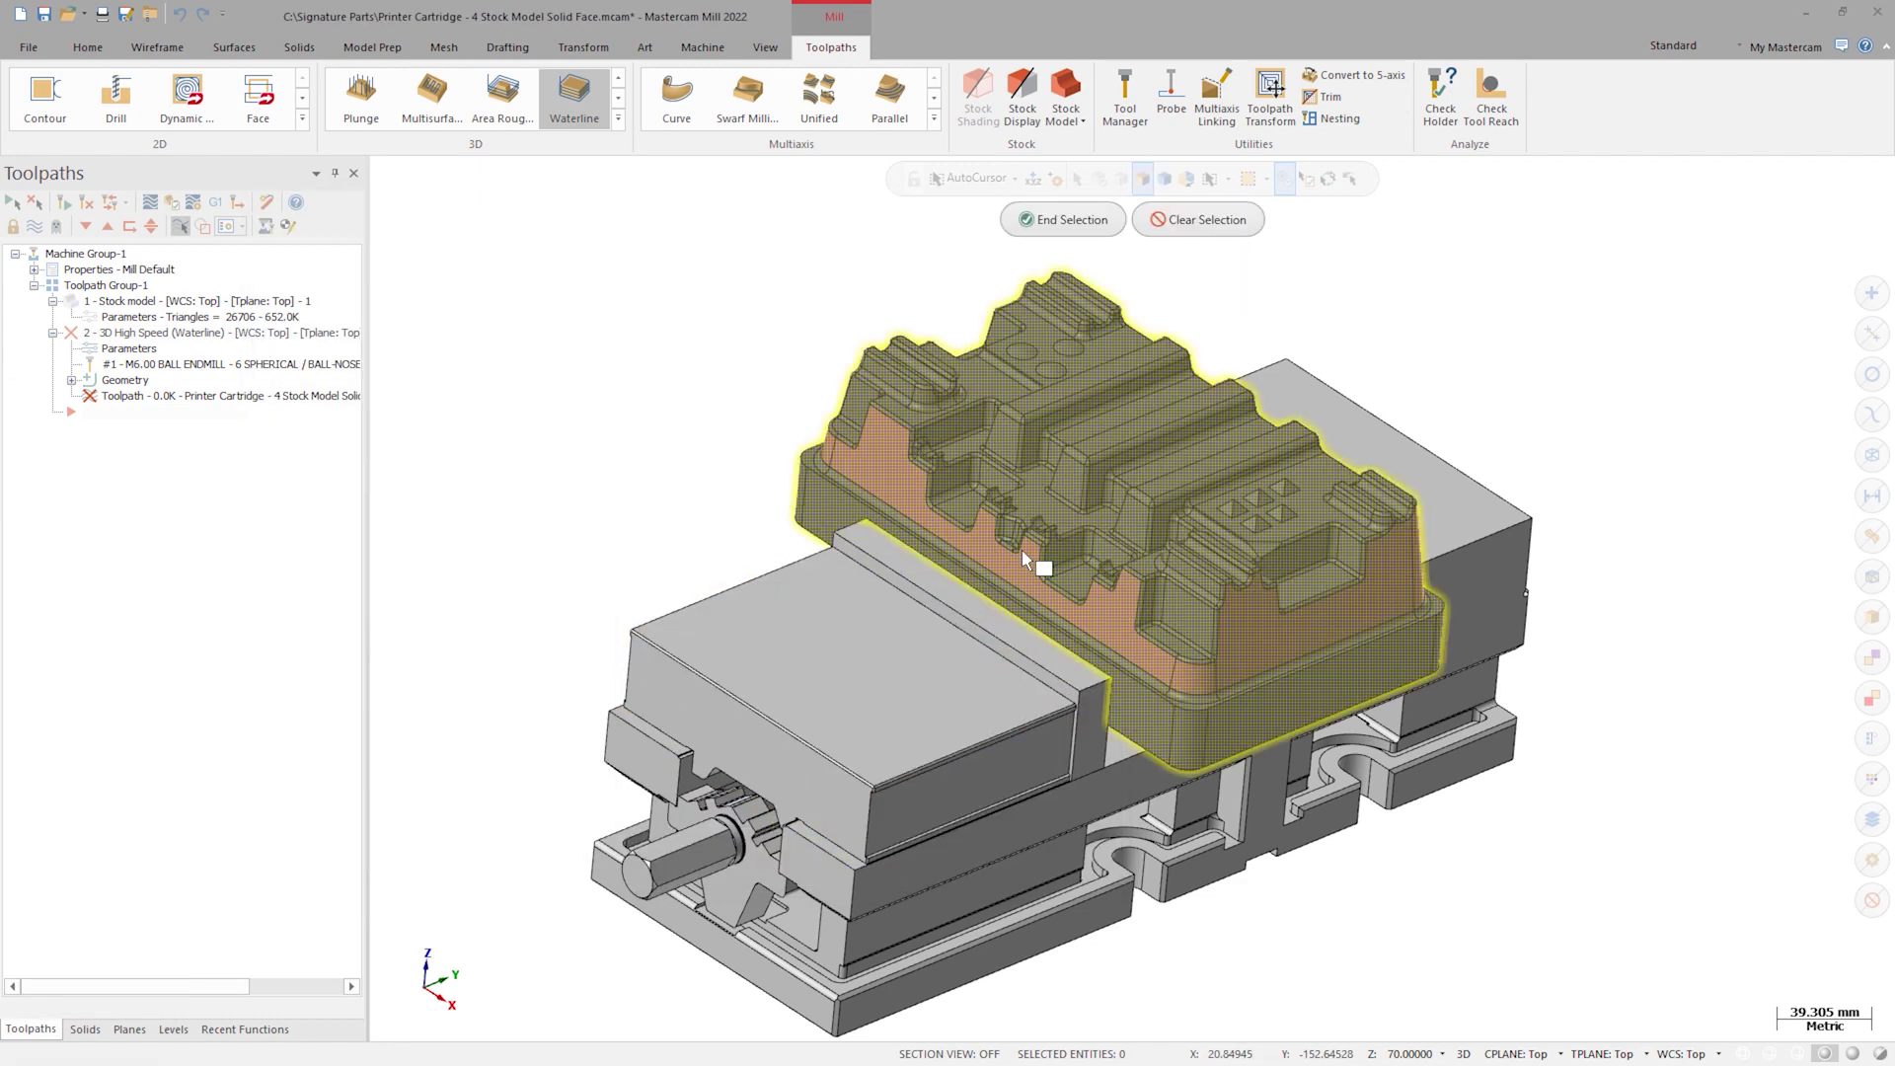
{"action": "left_click", "coordinate": [1104, 225]}
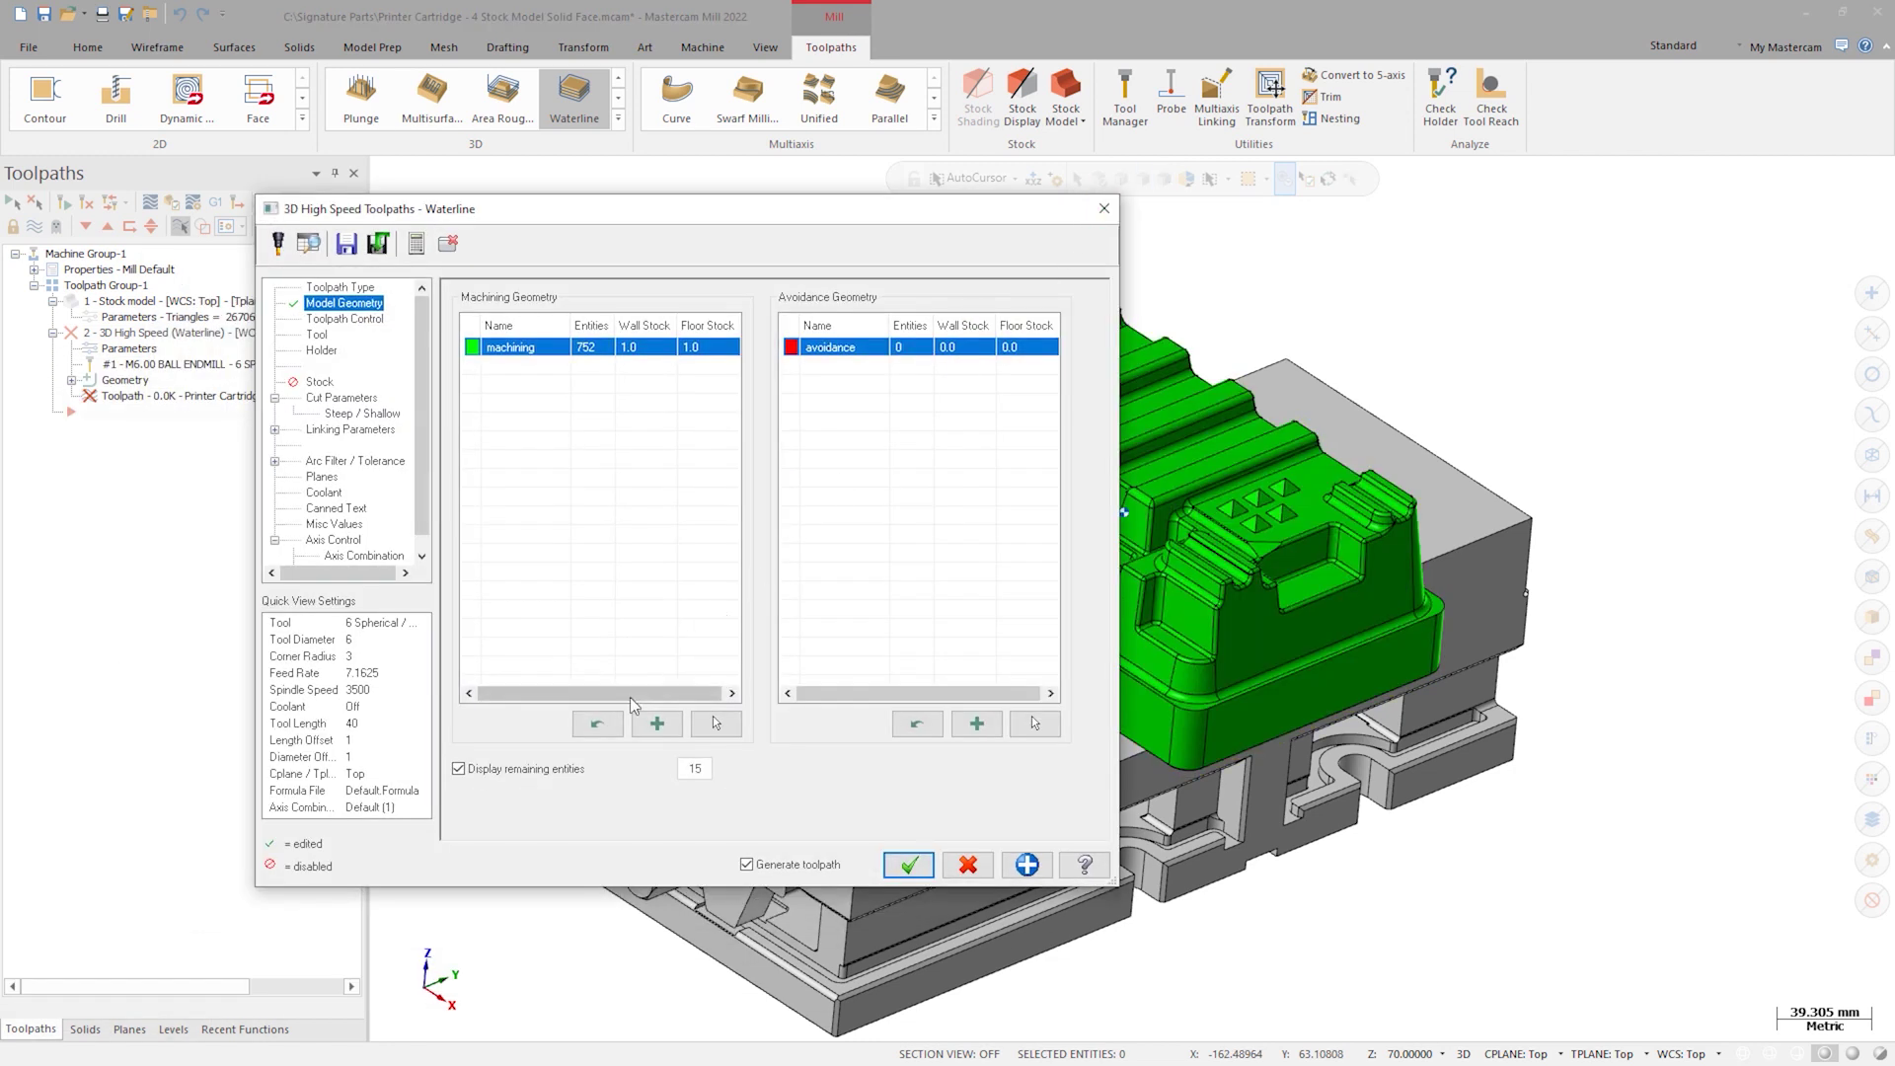
{"action": "left_click", "coordinate": [597, 726]}
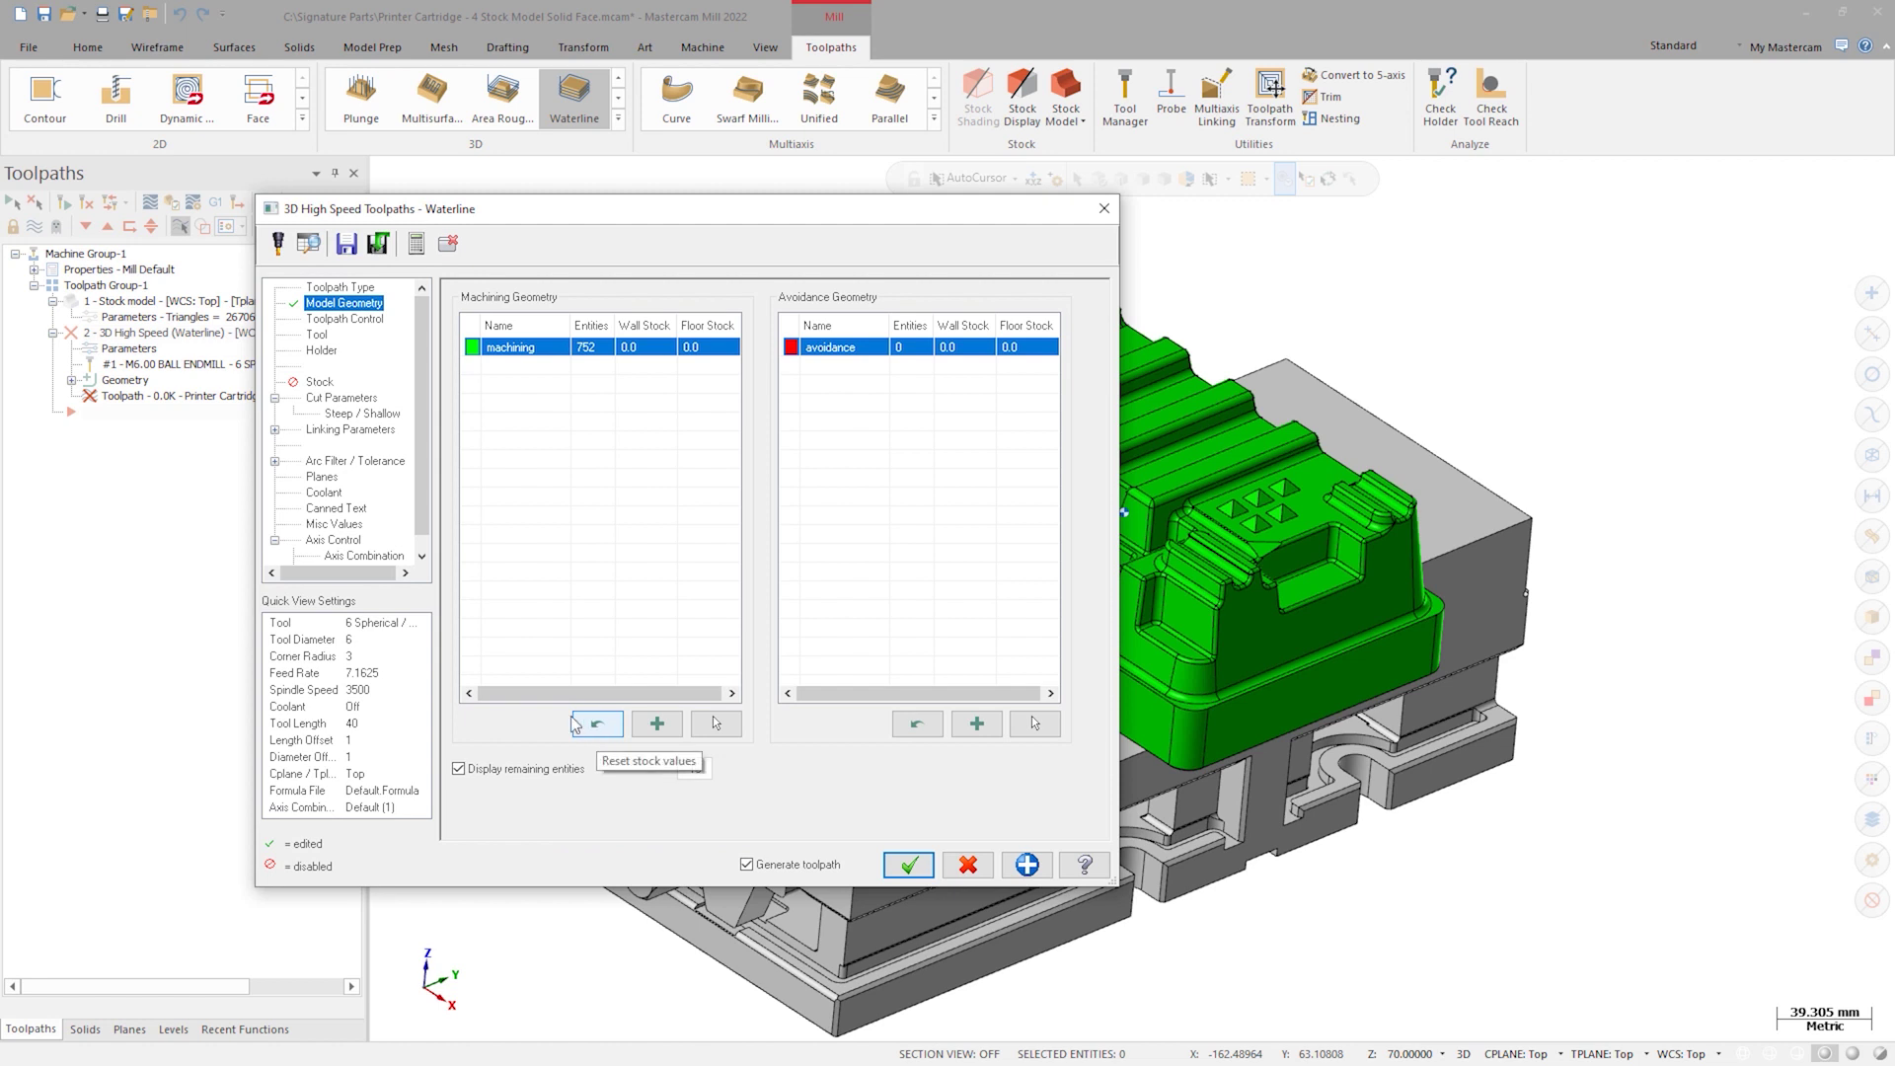
- Enable Trim to stock using Stock model 1 as the other operation and generate the Waterline
{"action": "left_click", "coordinate": [345, 319]}
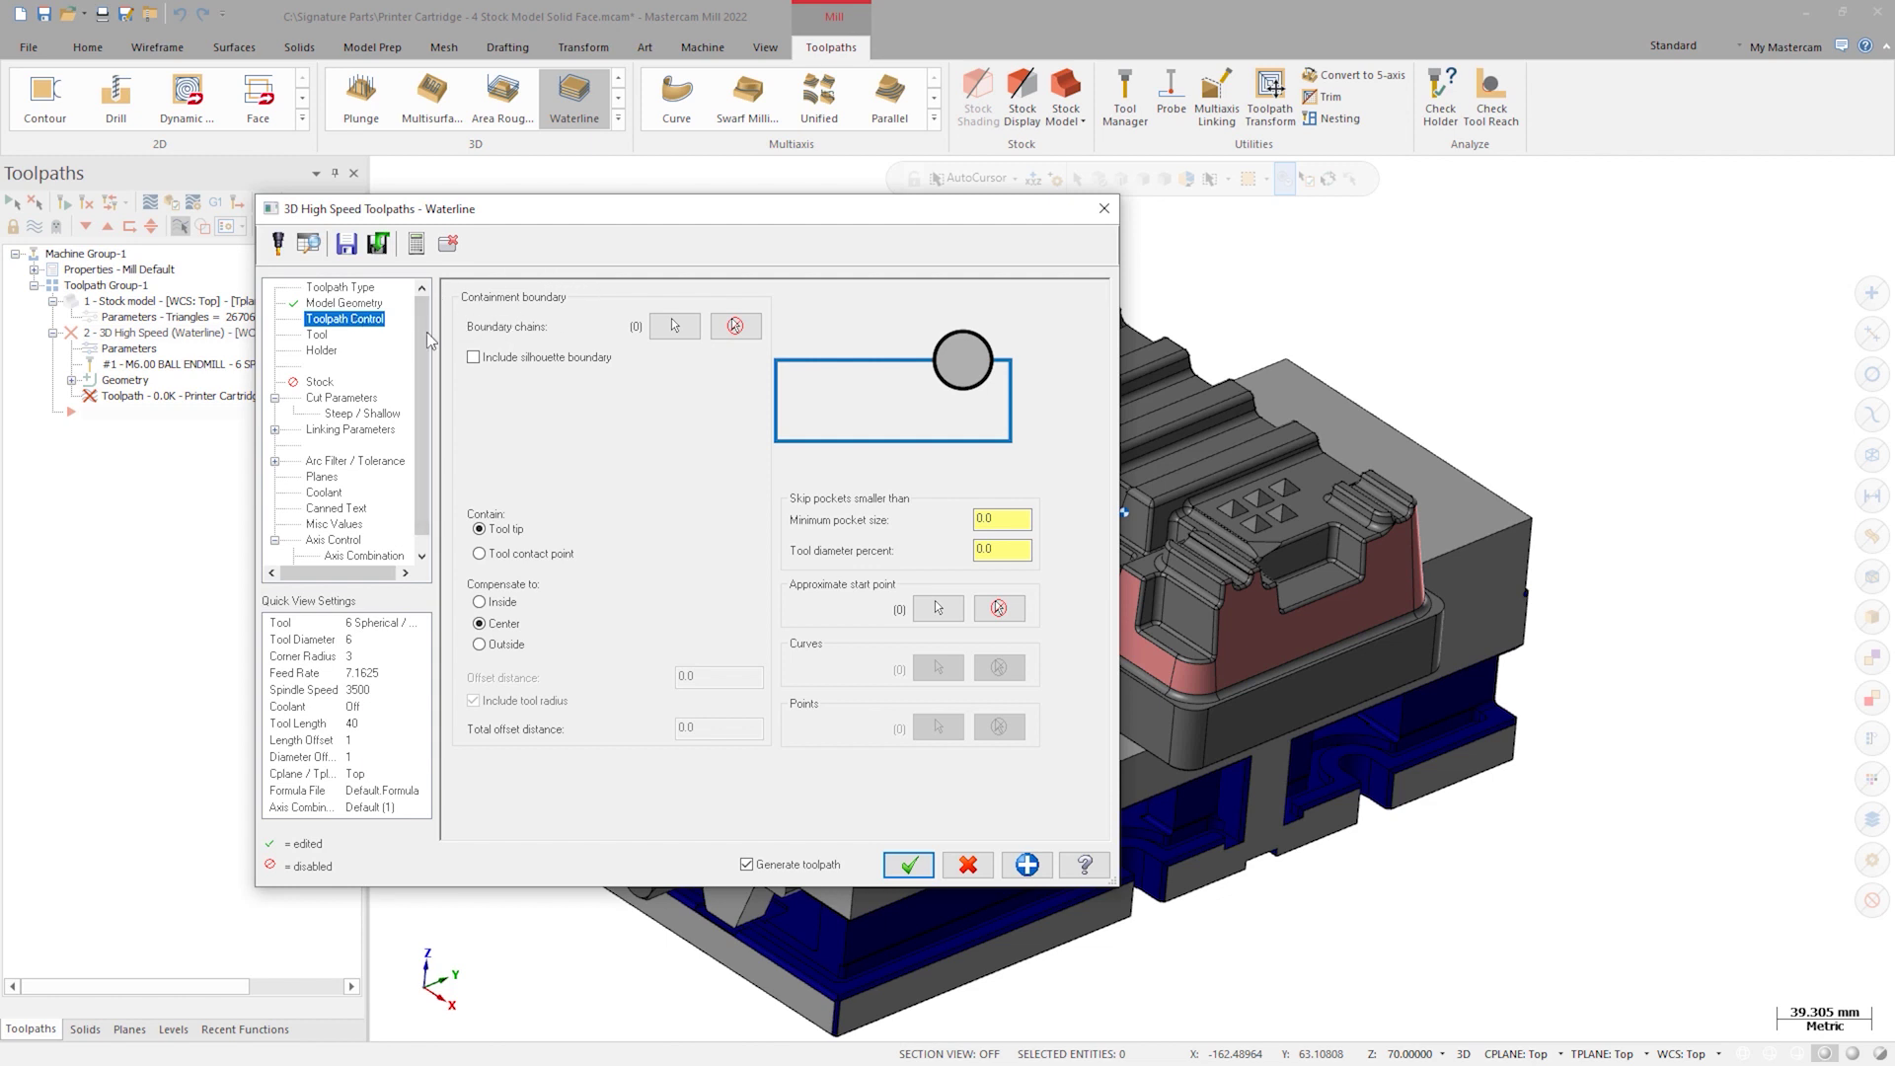
{"action": "left_click", "coordinate": [319, 381]}
{"action": "left_click", "coordinate": [466, 297]}
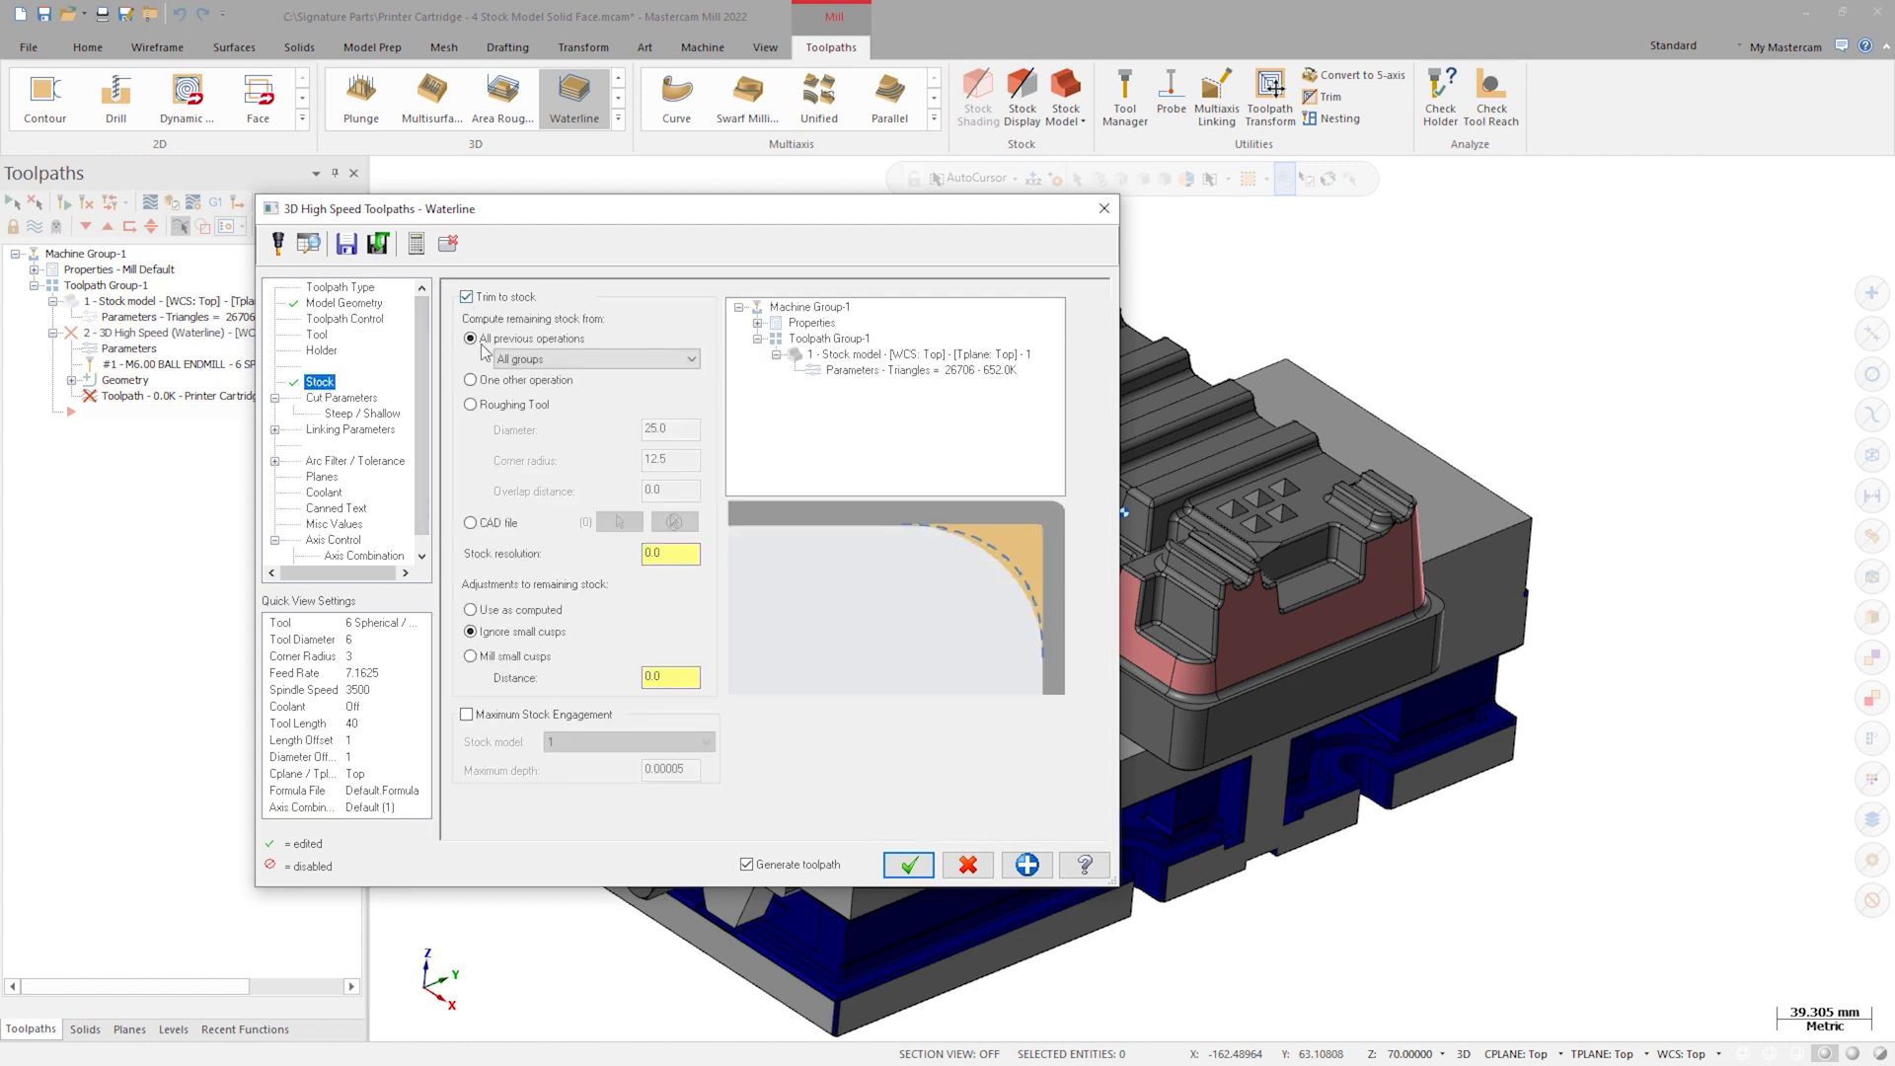
{"action": "left_click", "coordinate": [472, 380]}
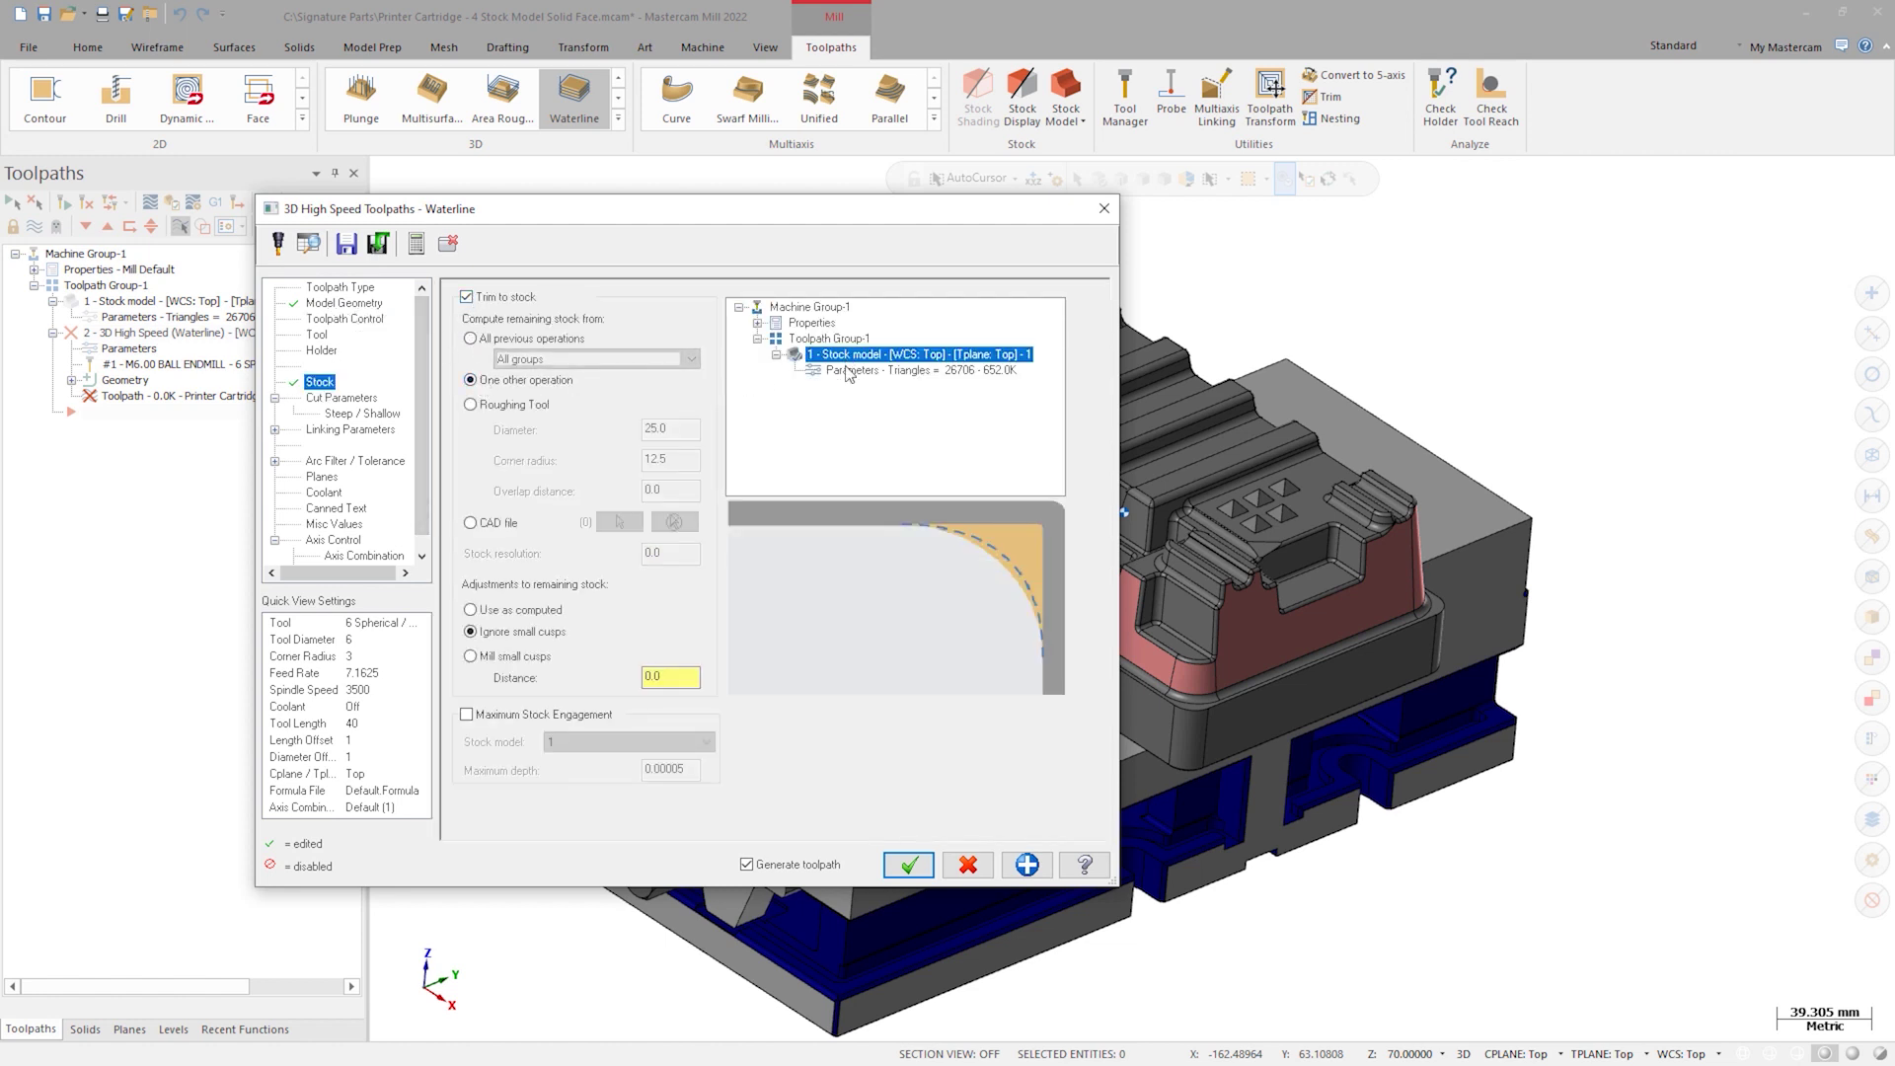
{"action": "left_click", "coordinate": [908, 865]}
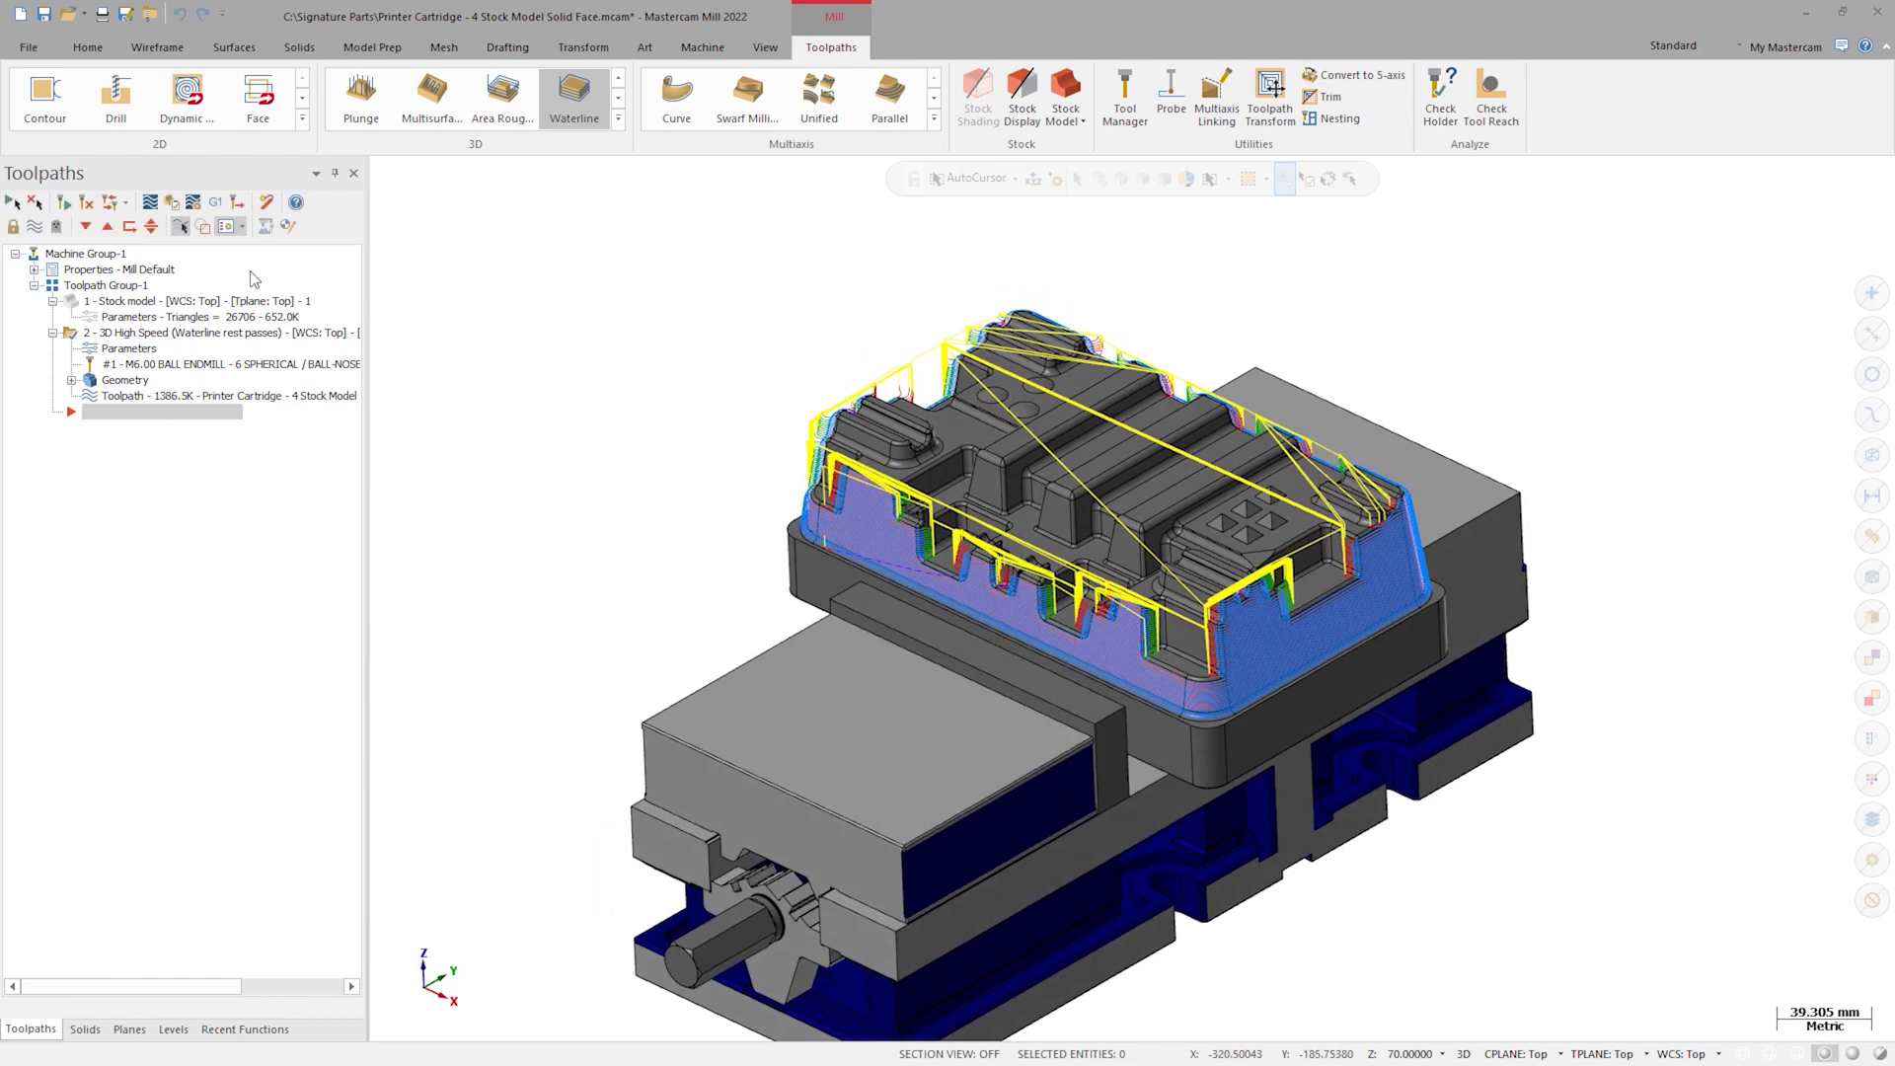
{"action": "left_click", "coordinate": [148, 203]}
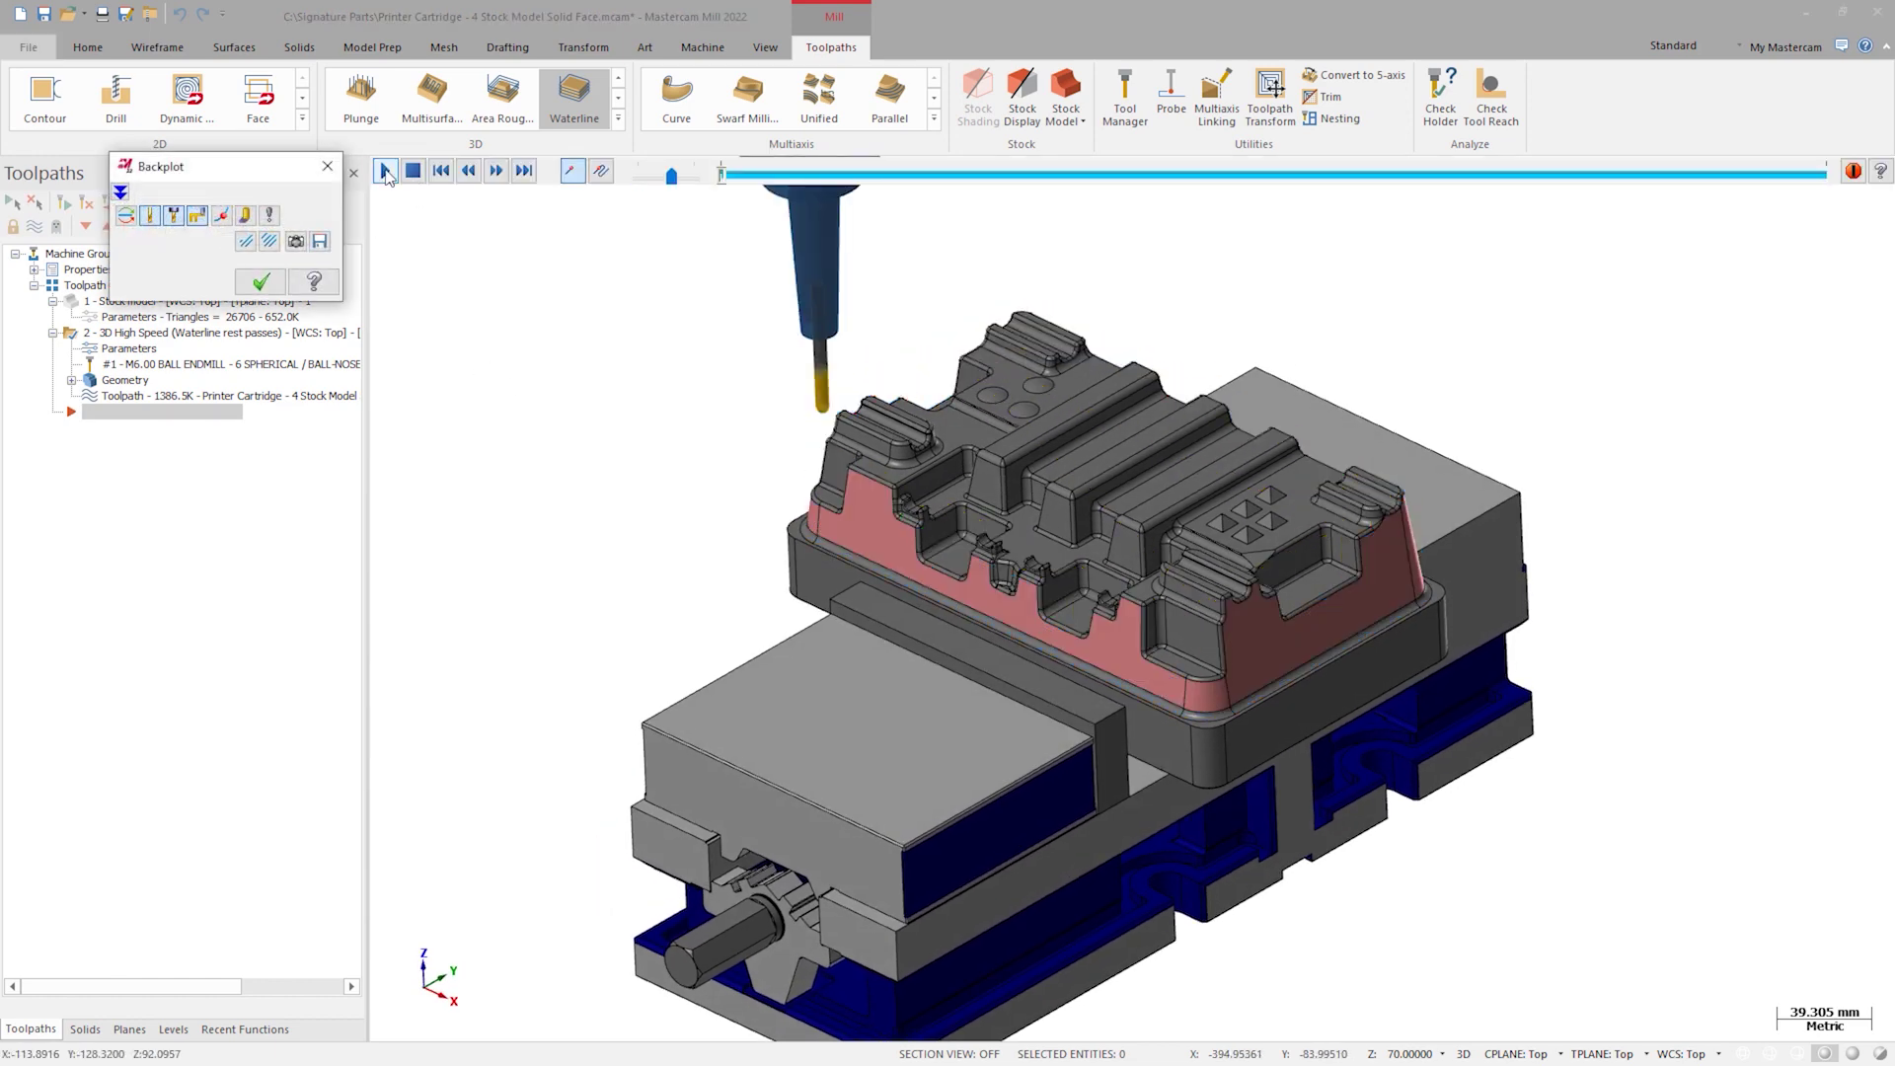
{"action": "left_click", "coordinate": [385, 172]}
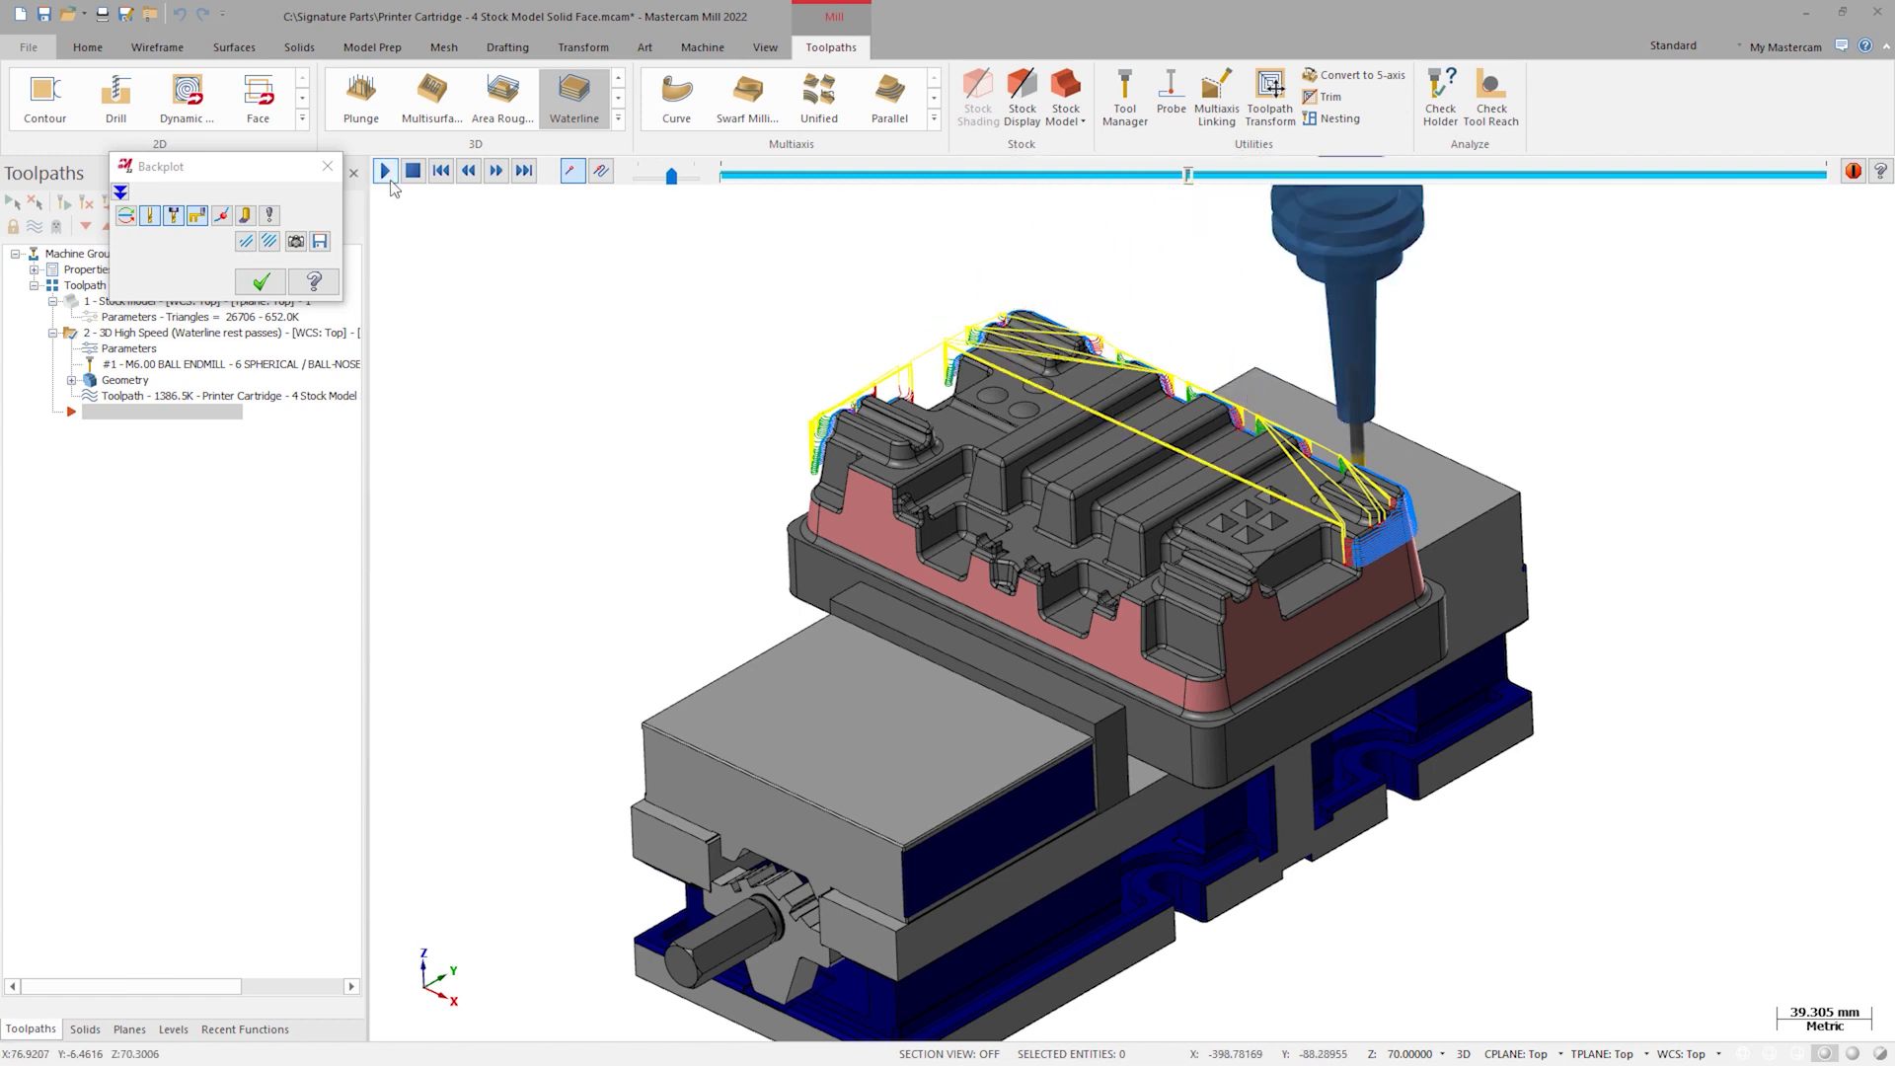
{"action": "left_click_drag", "start_coordinate": [1196, 184], "coordinate": [1839, 203]}
{"action": "scroll", "coordinate": [1794, 236], "scroll_direction": "up", "scroll_amount": 5}
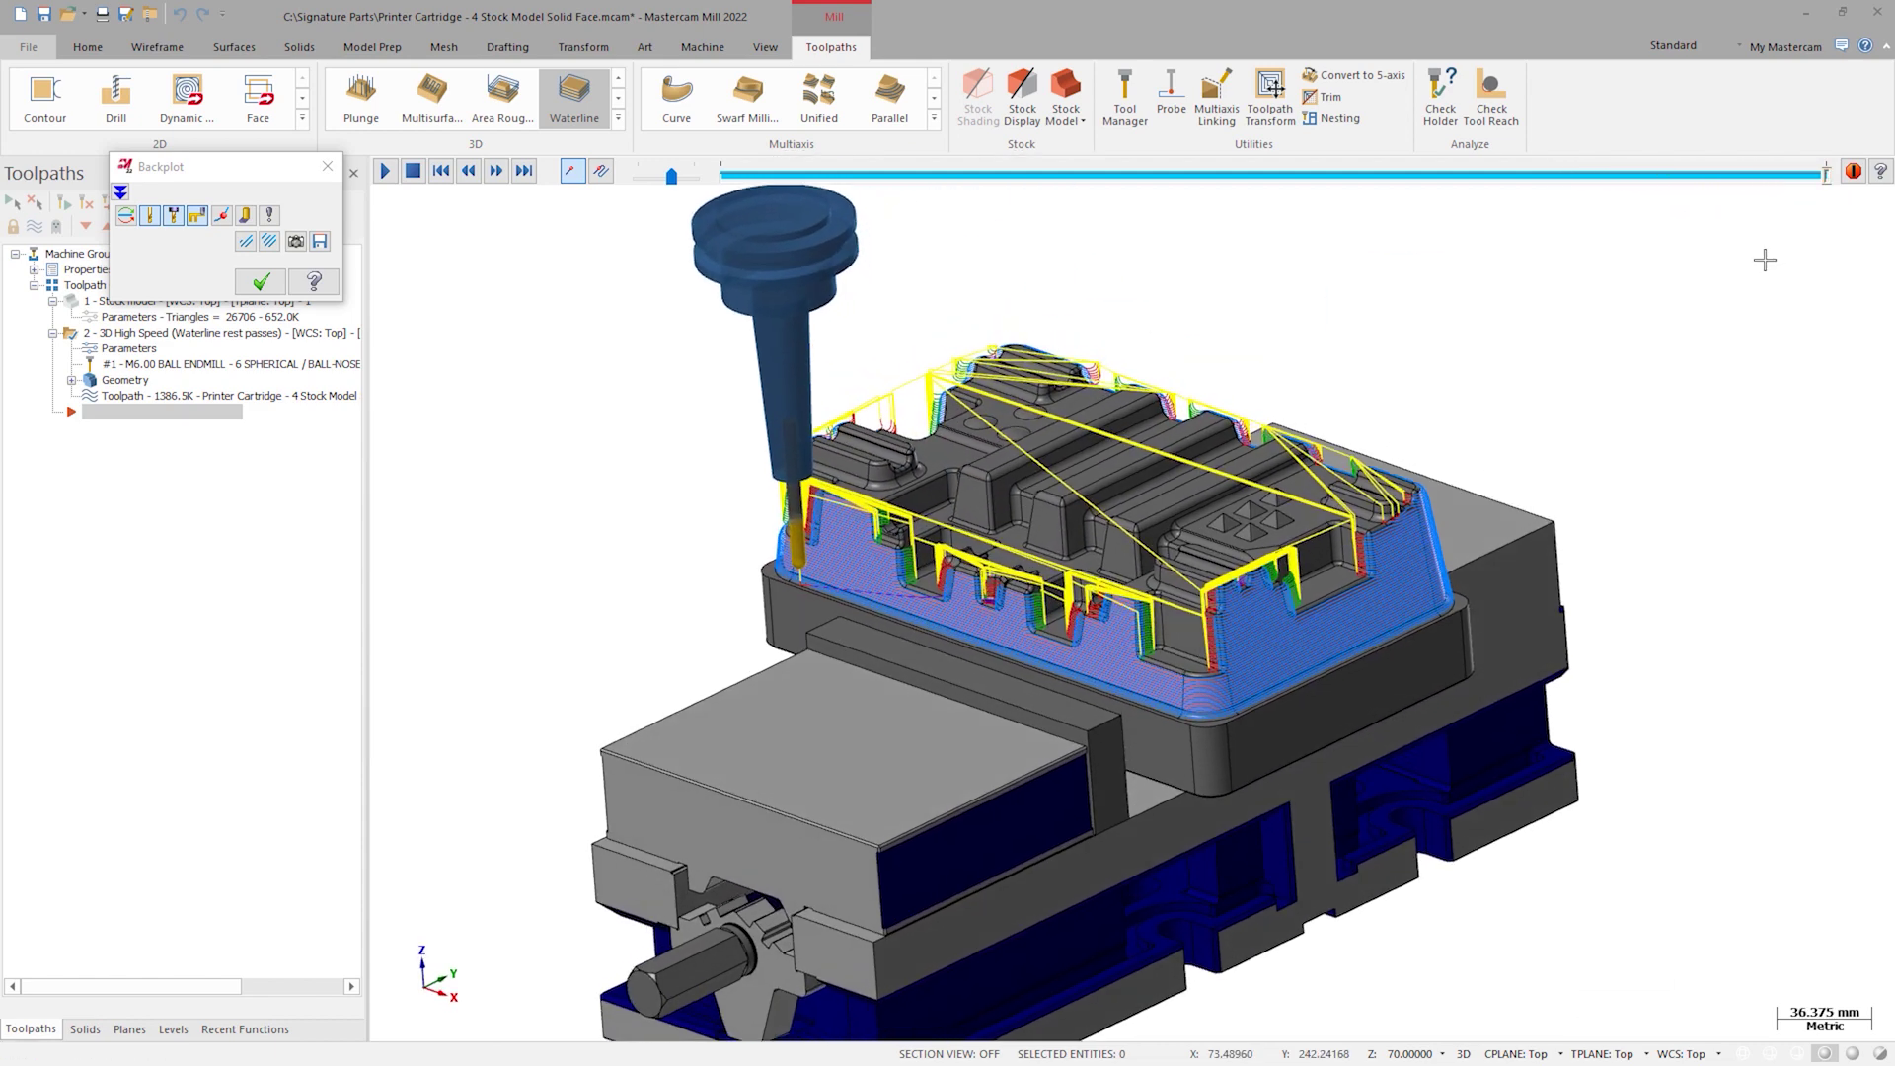
{"action": "scroll", "coordinate": [1756, 258], "scroll_direction": "up", "scroll_amount": 3}
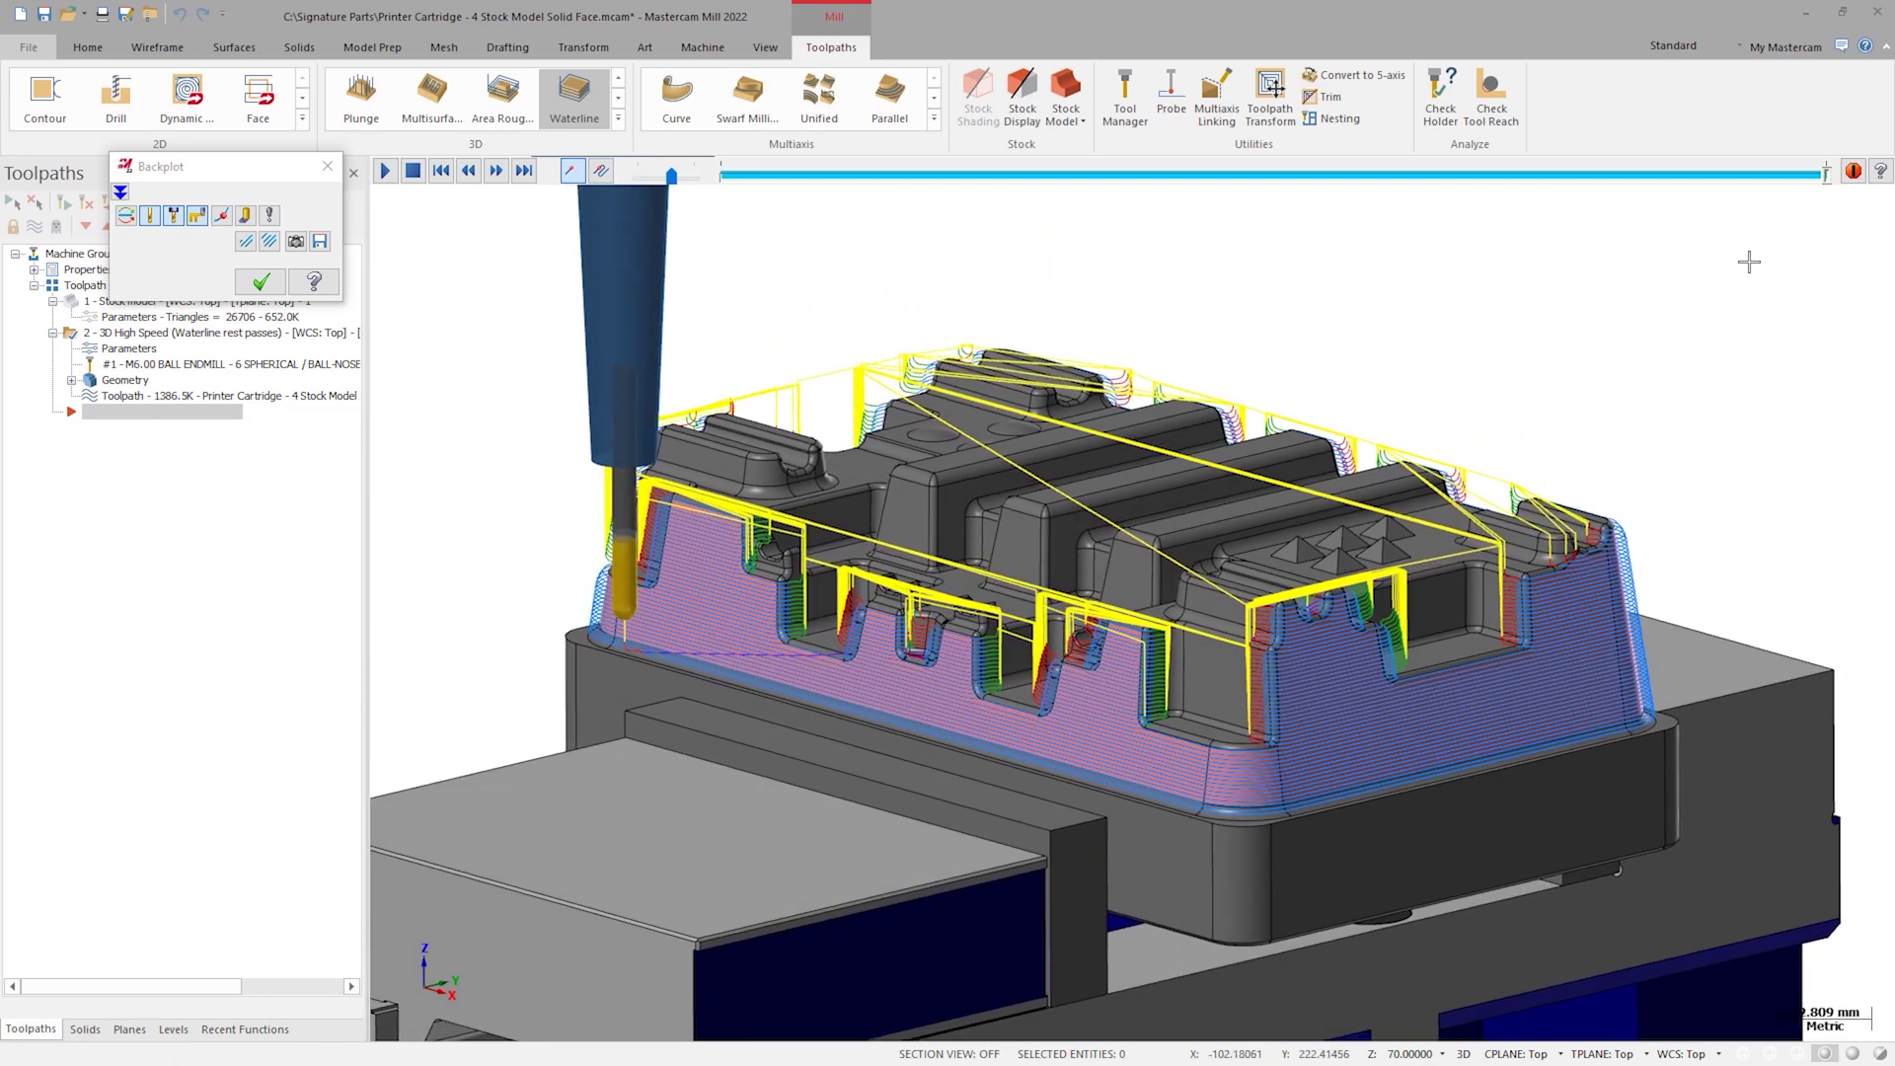
{"action": "scroll", "coordinate": [1746, 261], "scroll_direction": "down", "scroll_amount": 2}
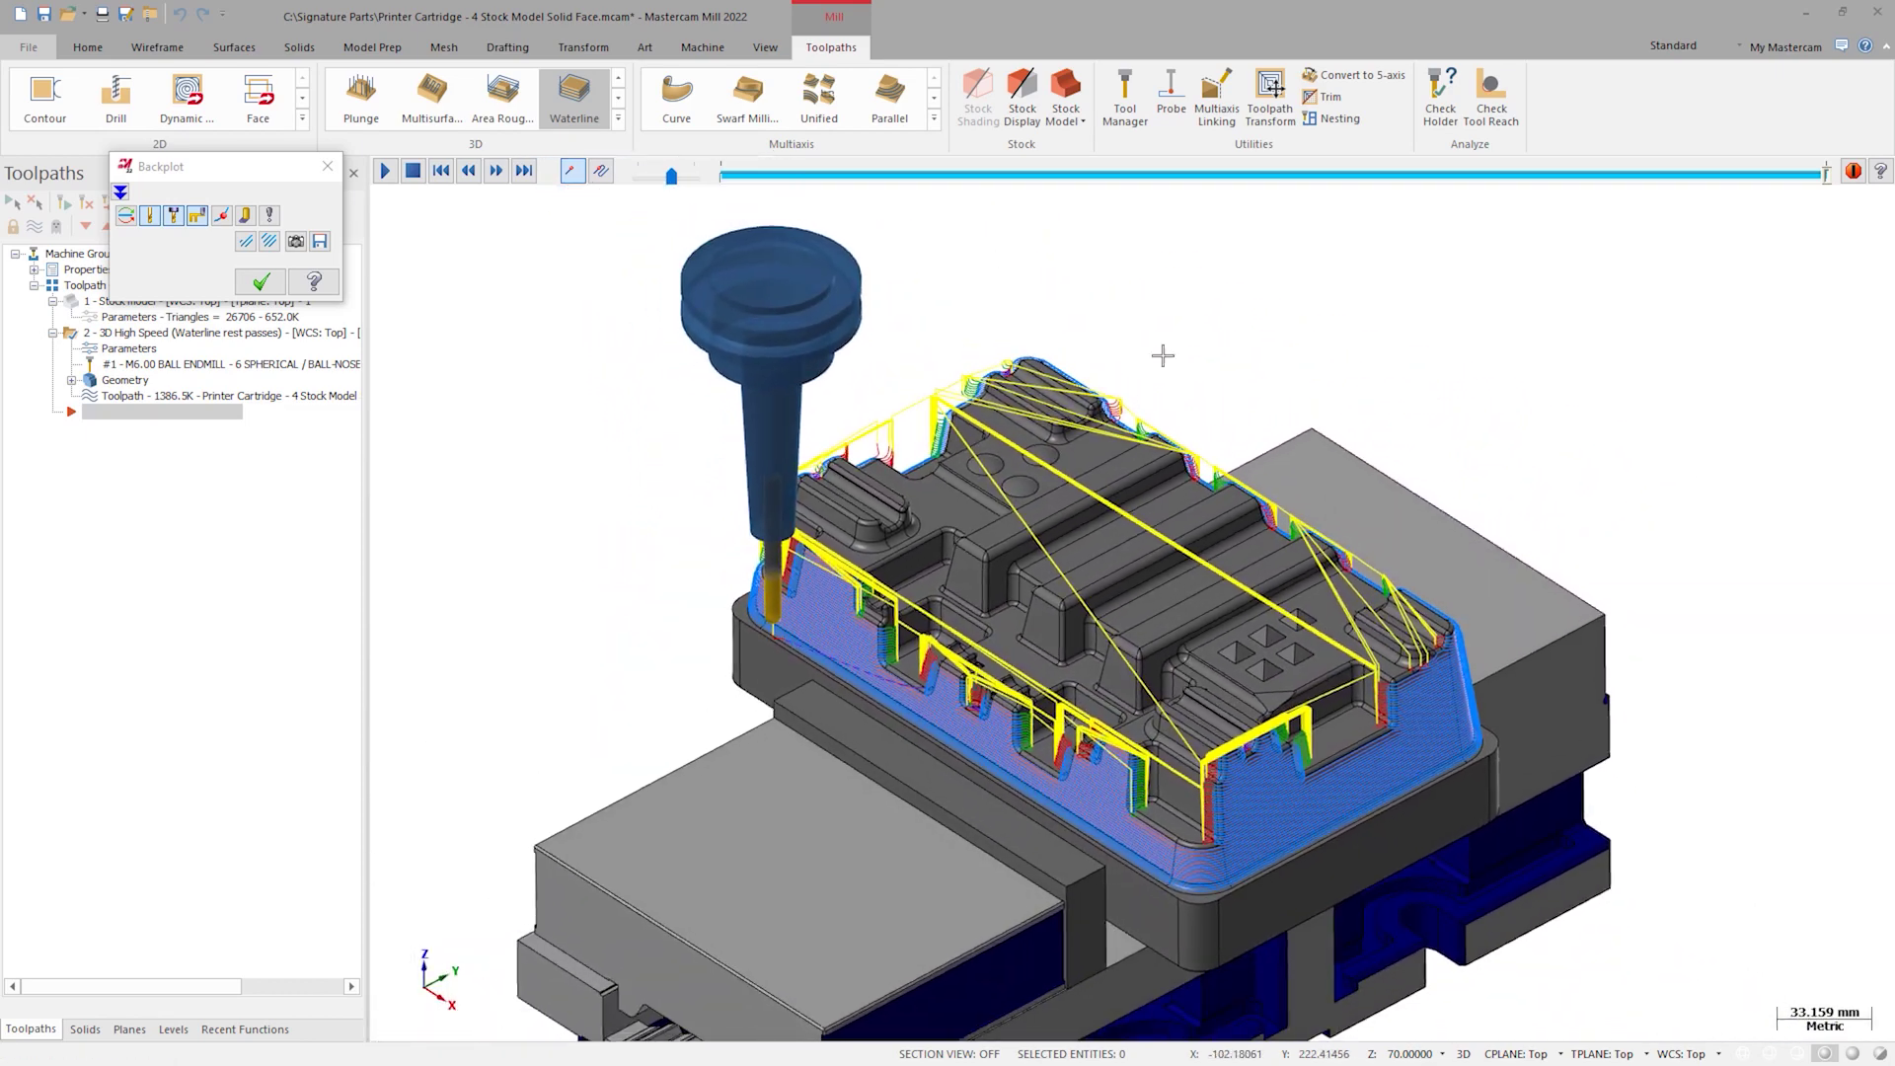
{"action": "left_click", "coordinate": [328, 165]}
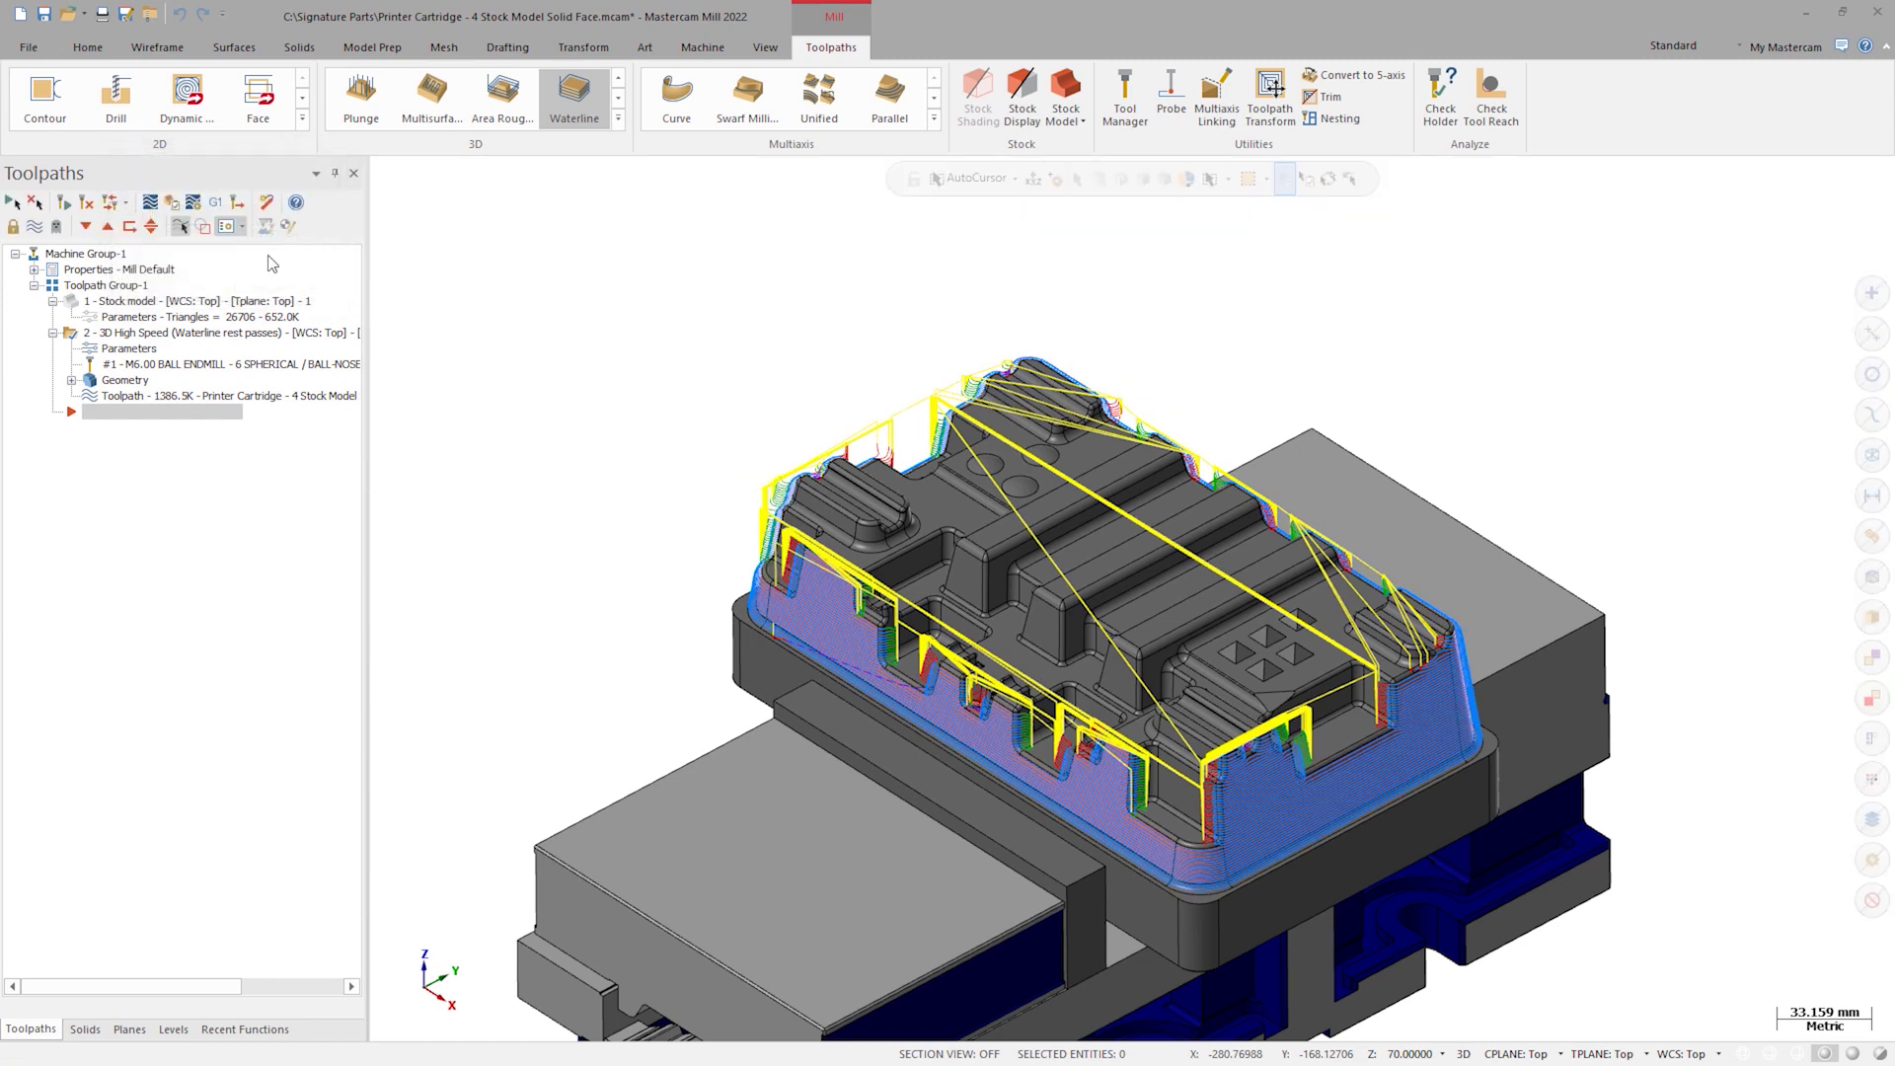
- Set the Waterline open contour direction to Zigzag and regenerate the toolpath
{"action": "double_click", "coordinate": [127, 350]}
{"action": "left_click", "coordinate": [335, 398]}
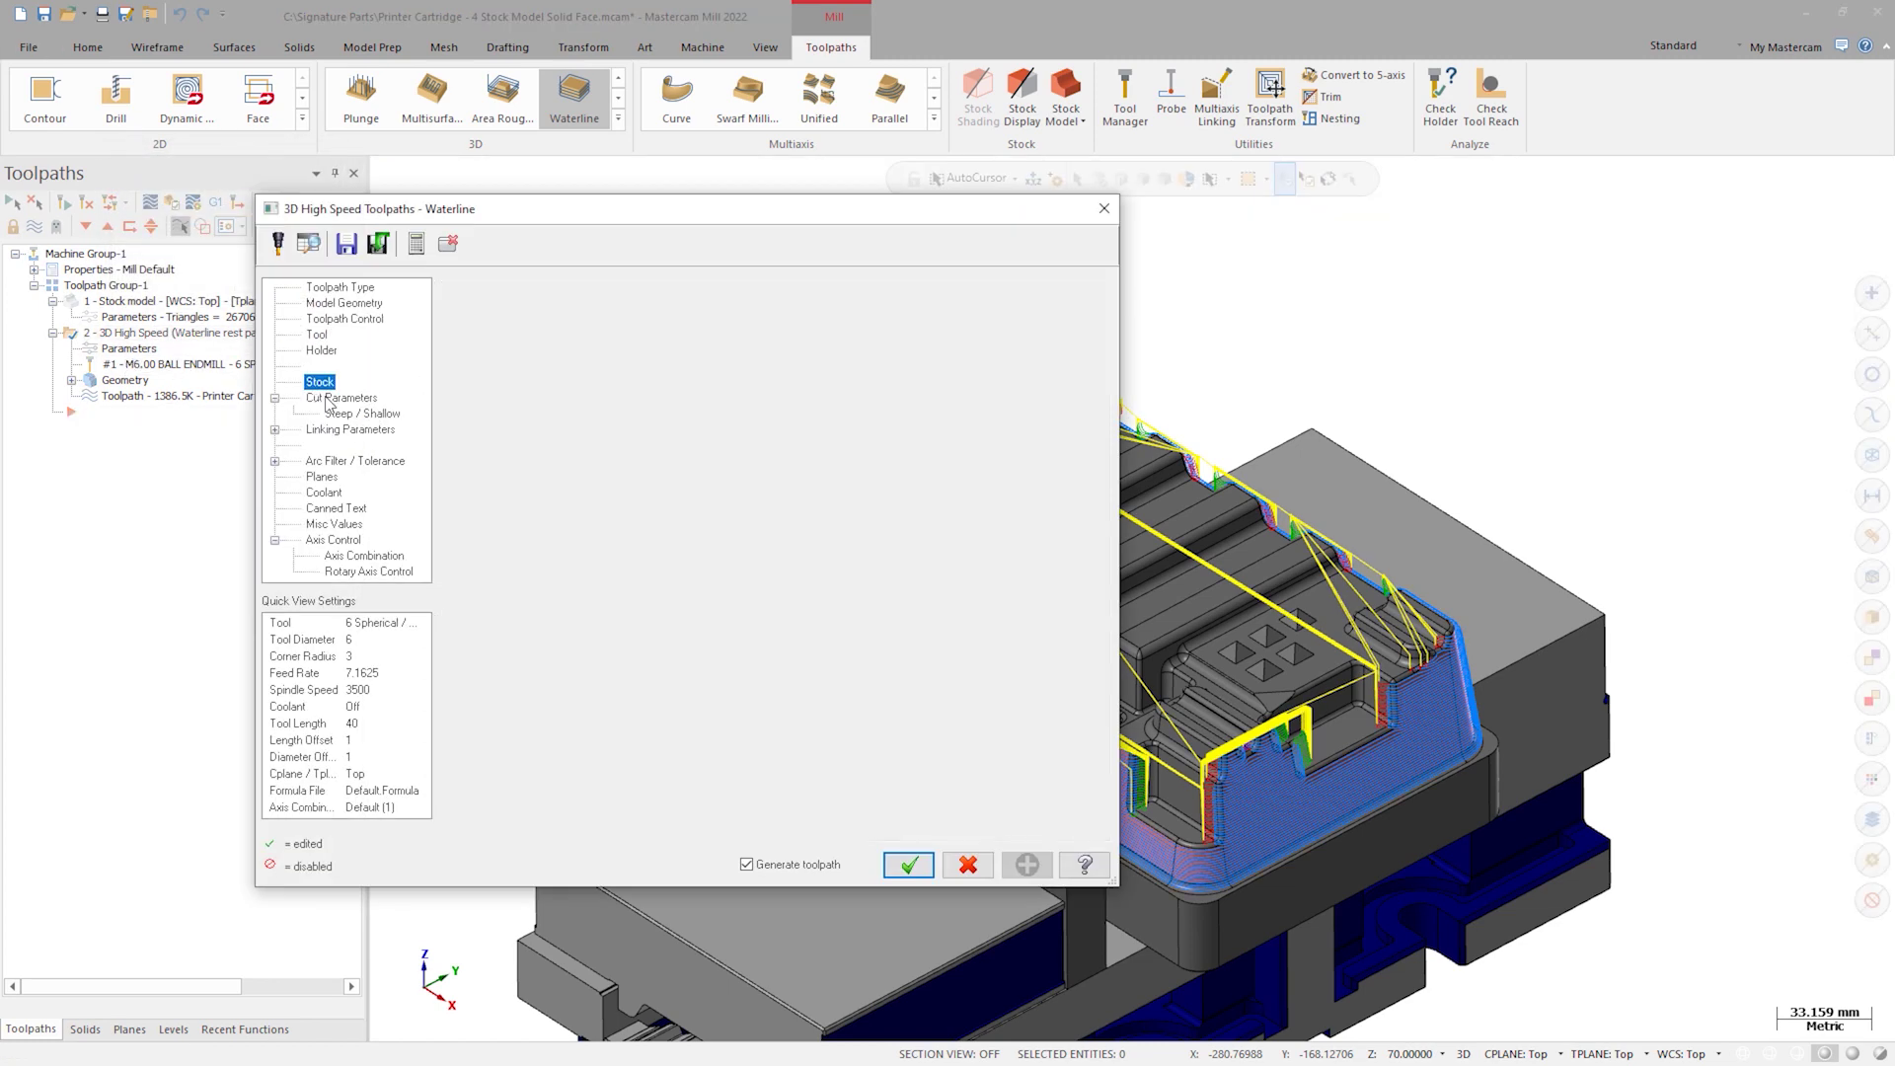
{"action": "left_click", "coordinate": [632, 342]}
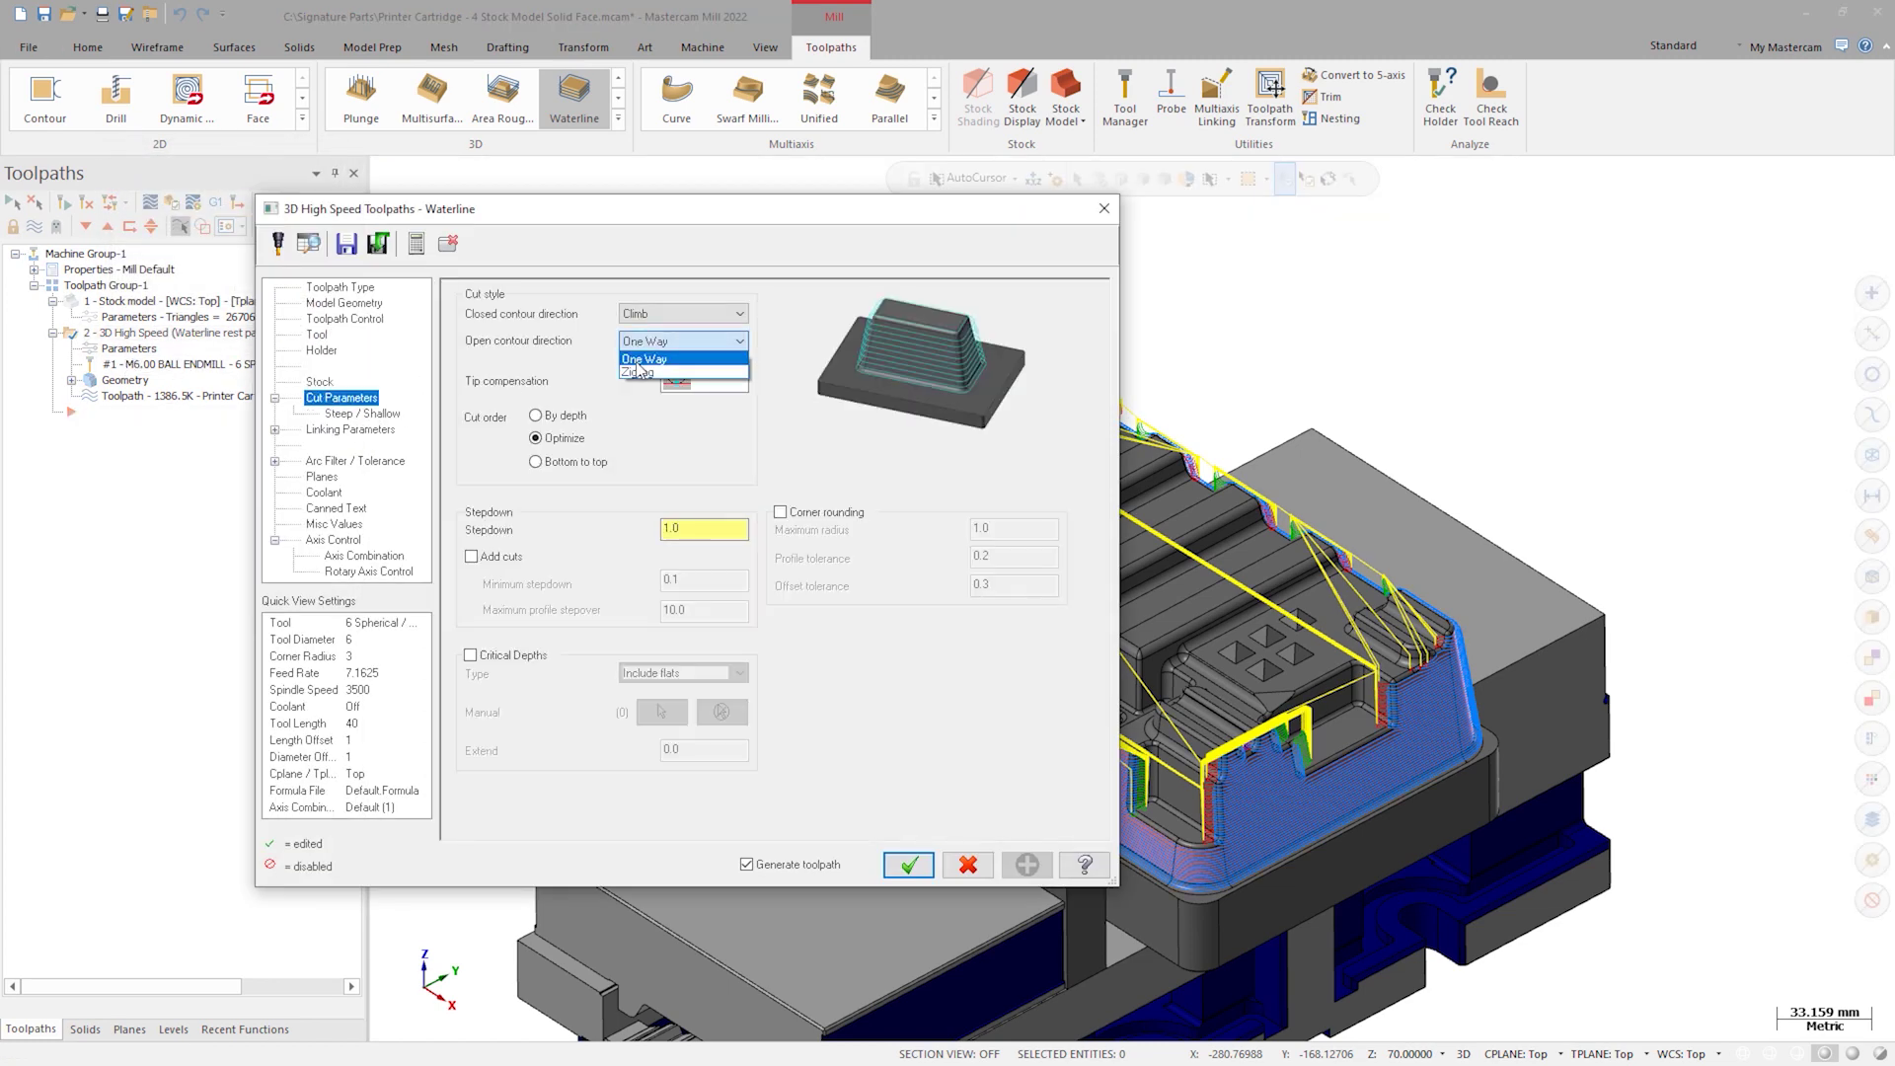
{"action": "left_click", "coordinate": [646, 373]}
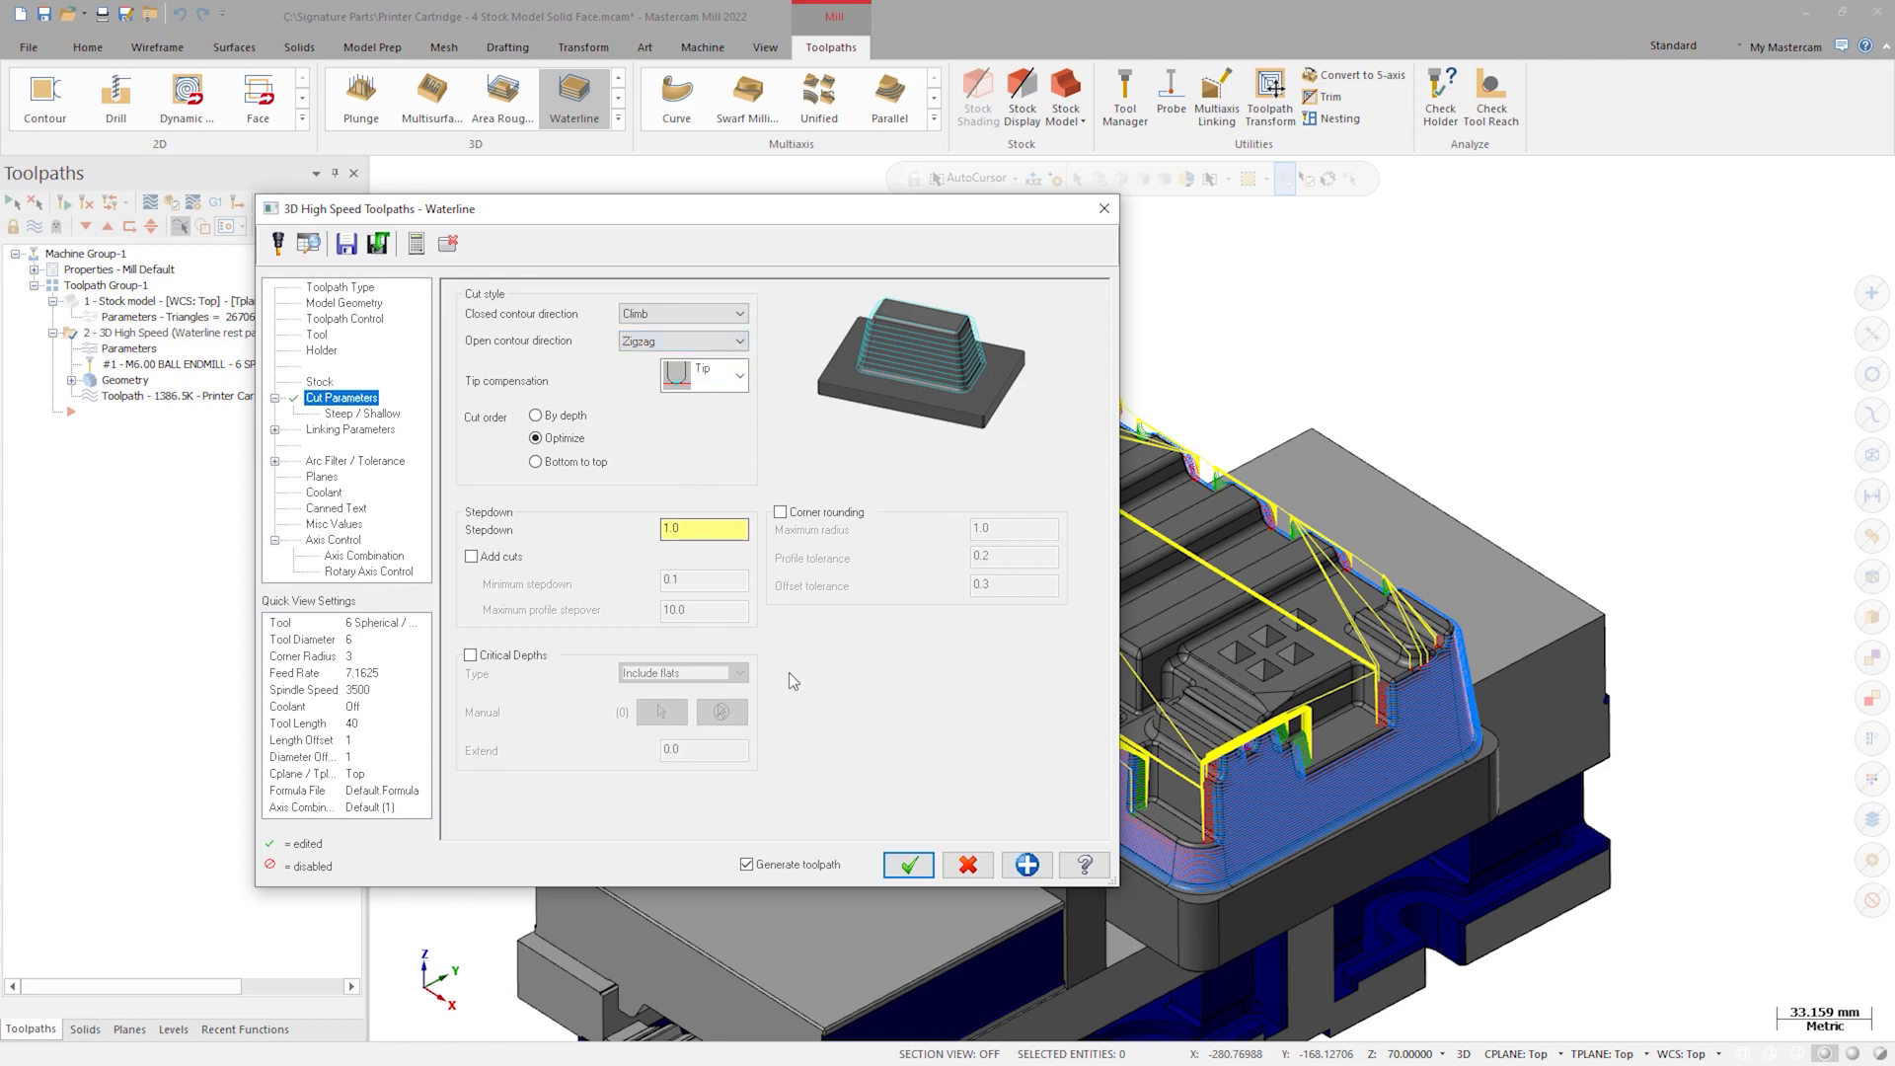
{"action": "left_click", "coordinate": [906, 865]}
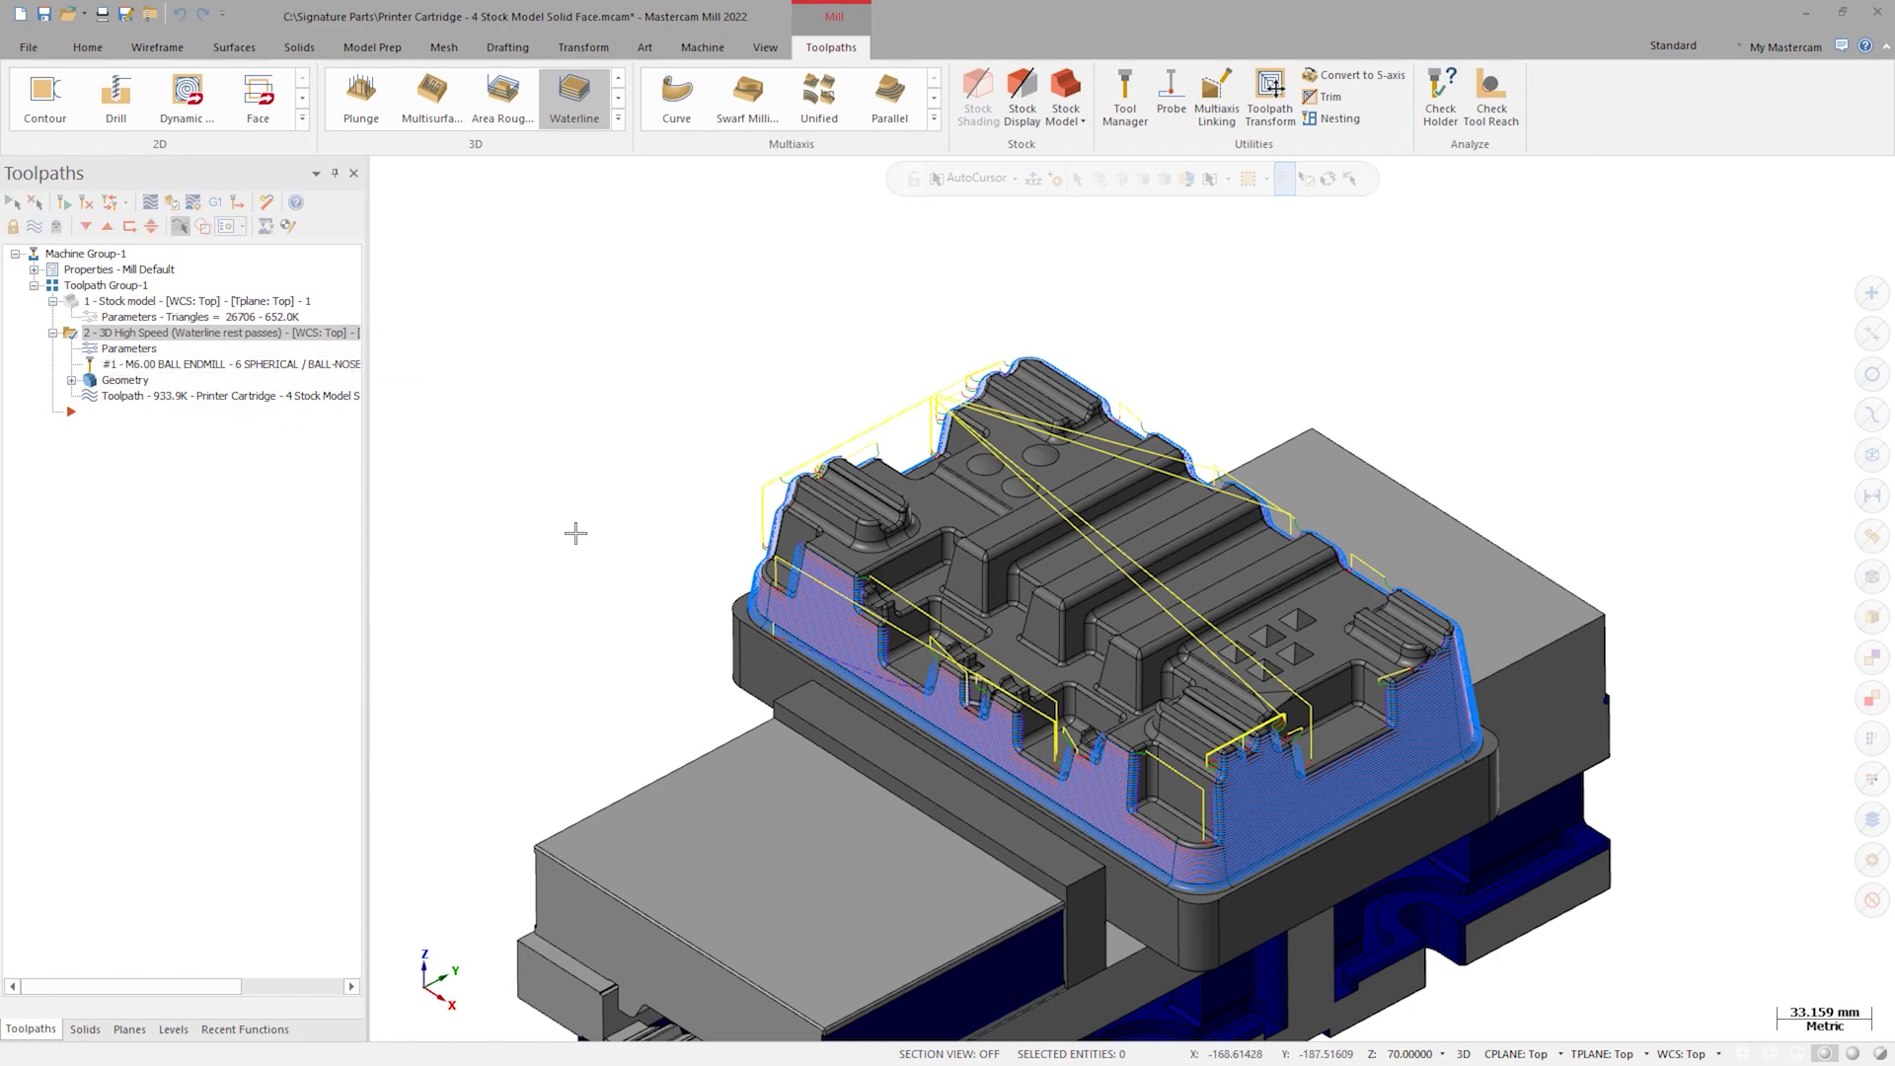
- Tilt the view lower and play the backplot of the regenerated toolpath
{"action": "middle_click_drag", "start_coordinate": [646, 531], "coordinate": [601, 499]}
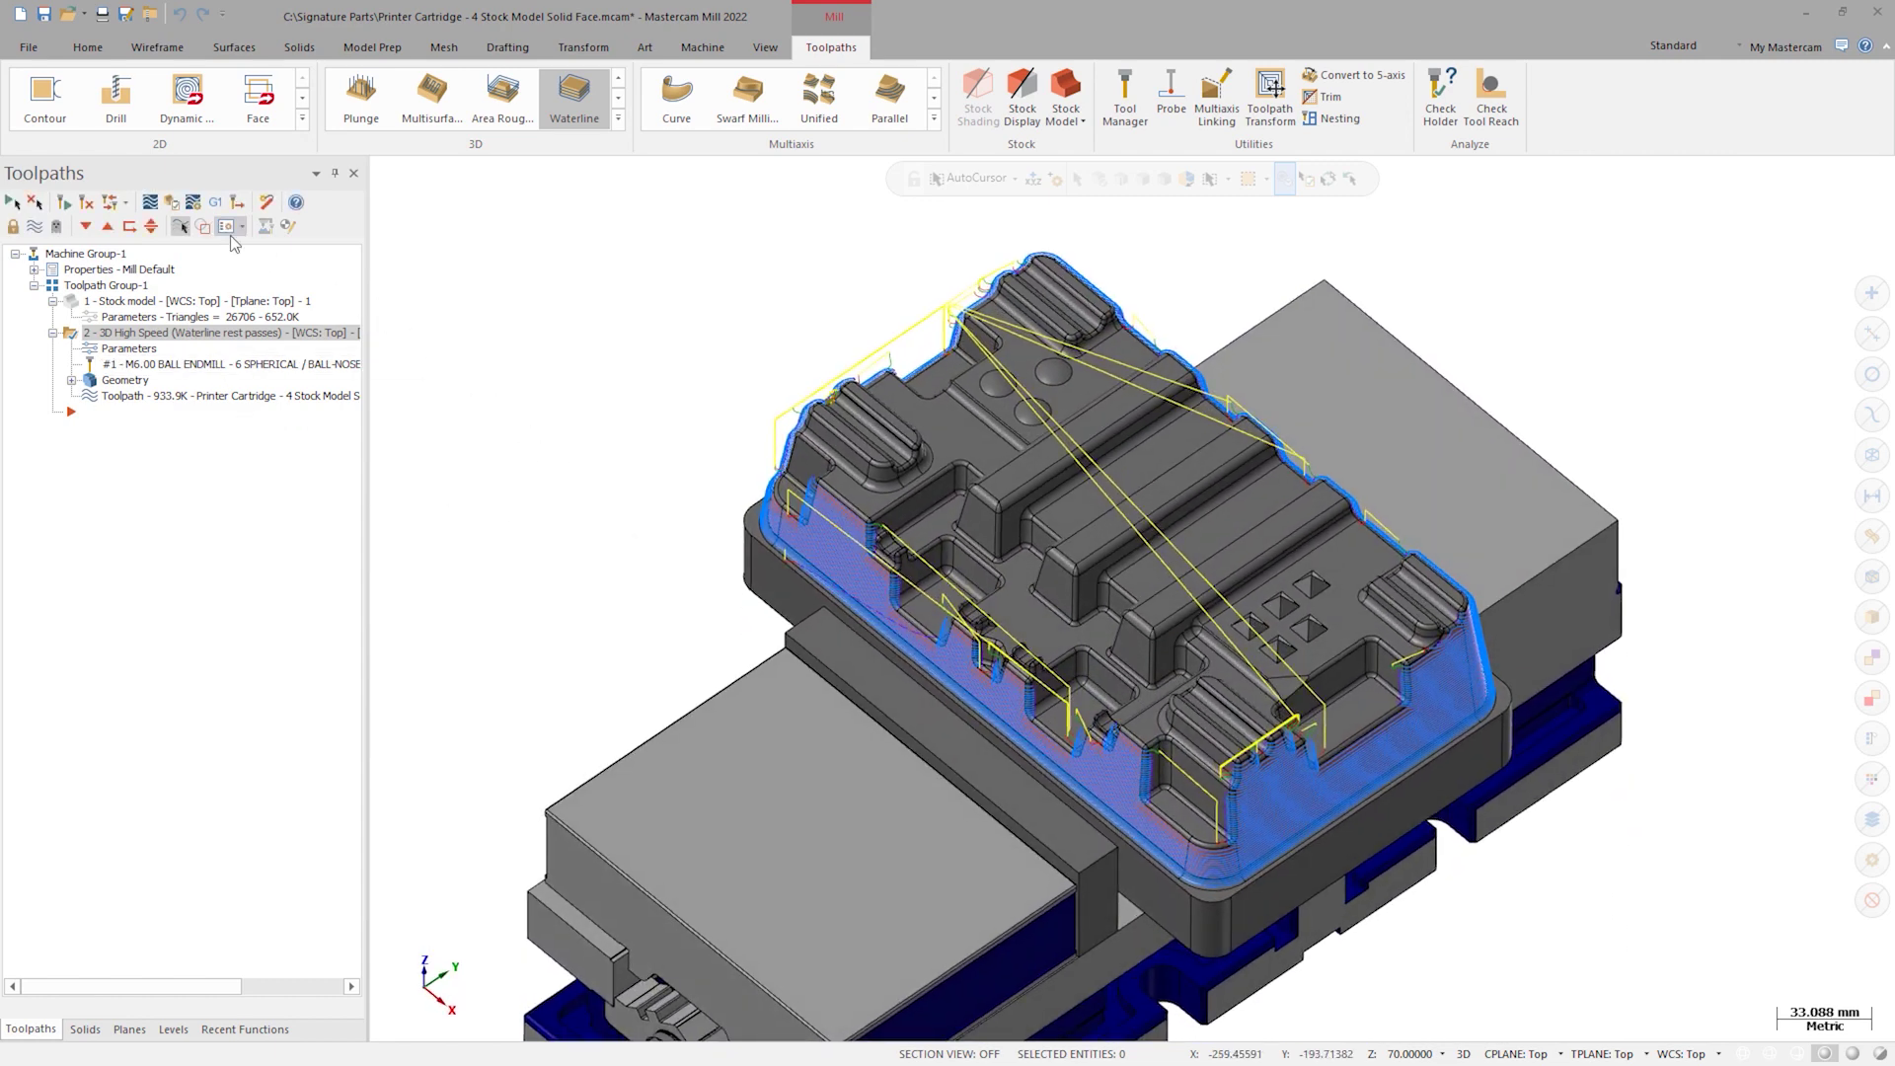
{"action": "left_click", "coordinate": [150, 204]}
{"action": "left_click", "coordinate": [385, 170]}
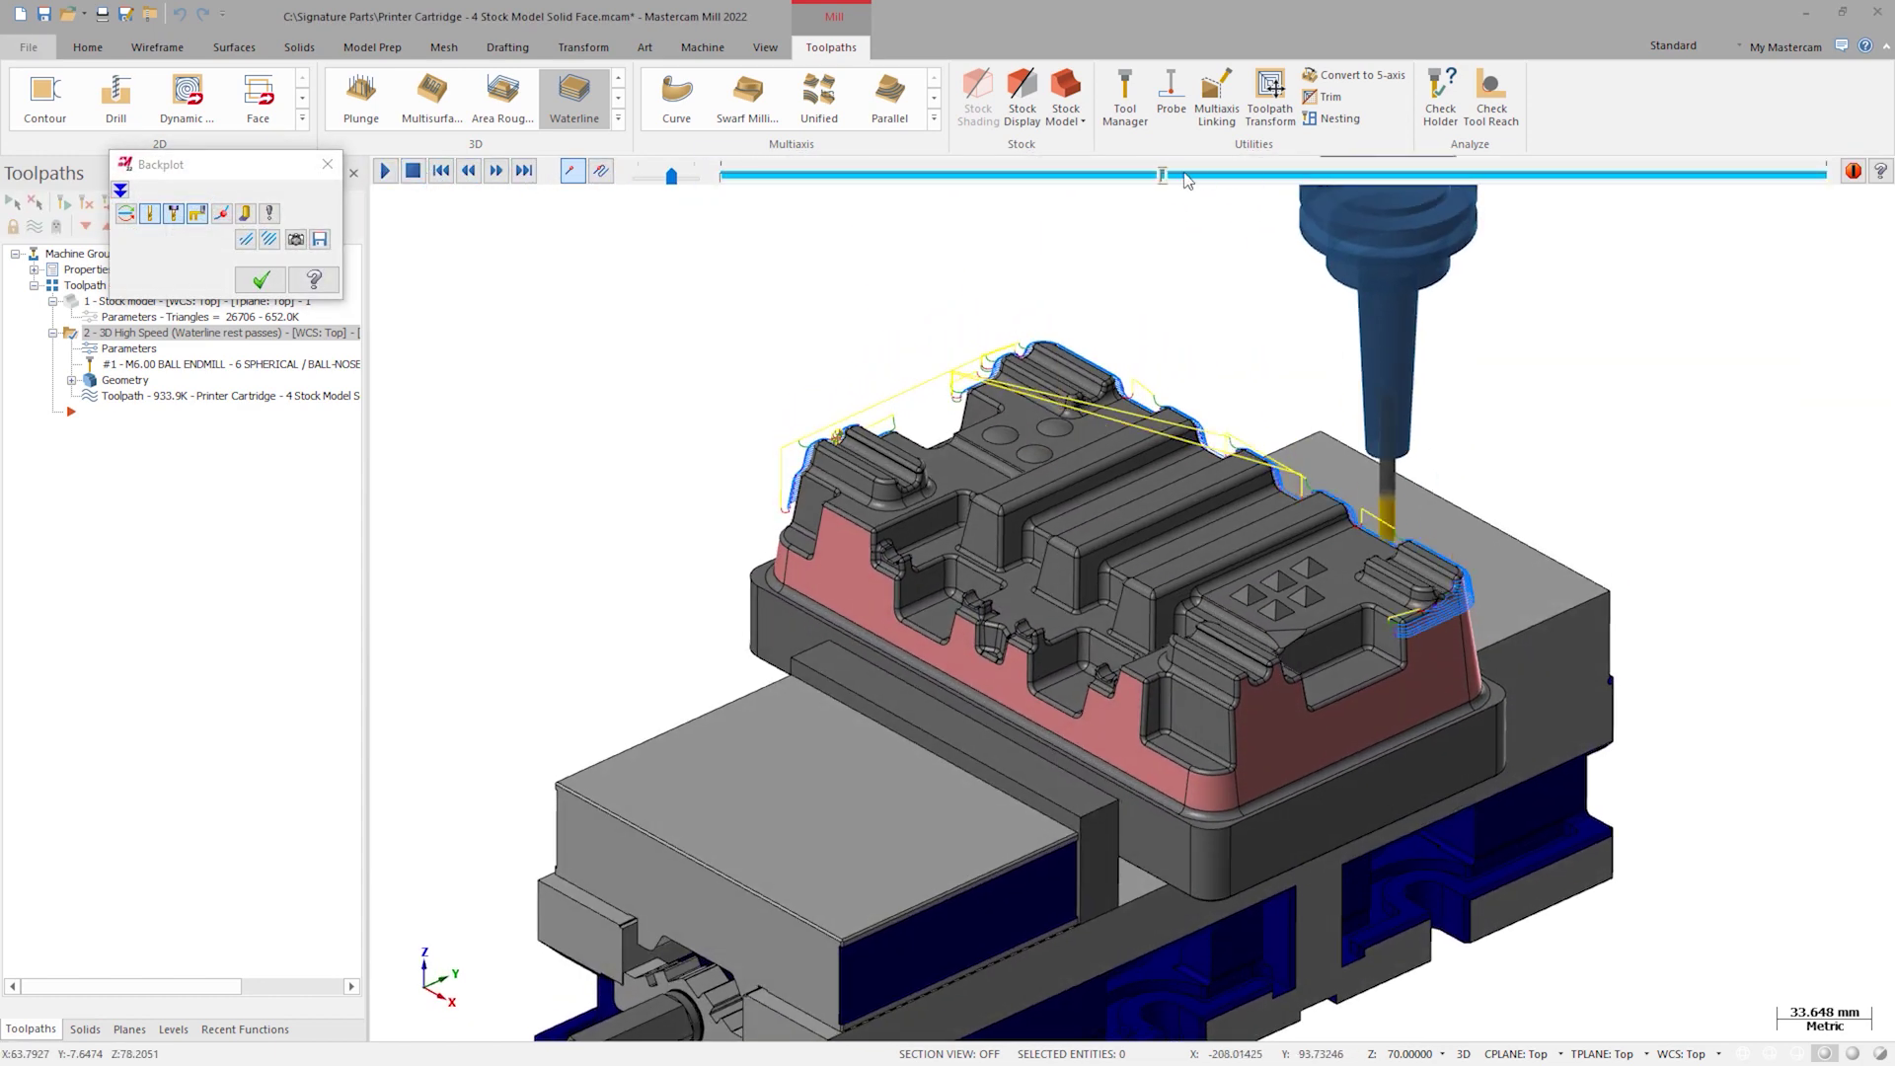
- Advance the backplot to the end, inspect the side walls up close, and close Backplot
{"action": "mouse_move", "coordinate": [1165, 179]}
{"action": "left_mouse_down"}
{"action": "mouse_move", "coordinate": [1375, 178]}
{"action": "mouse_move", "coordinate": [1460, 205]}
{"action": "mouse_move", "coordinate": [1831, 223]}
{"action": "left_mouse_up"}
{"action": "scroll", "coordinate": [1727, 232], "scroll_direction": "up", "scroll_amount": 5}
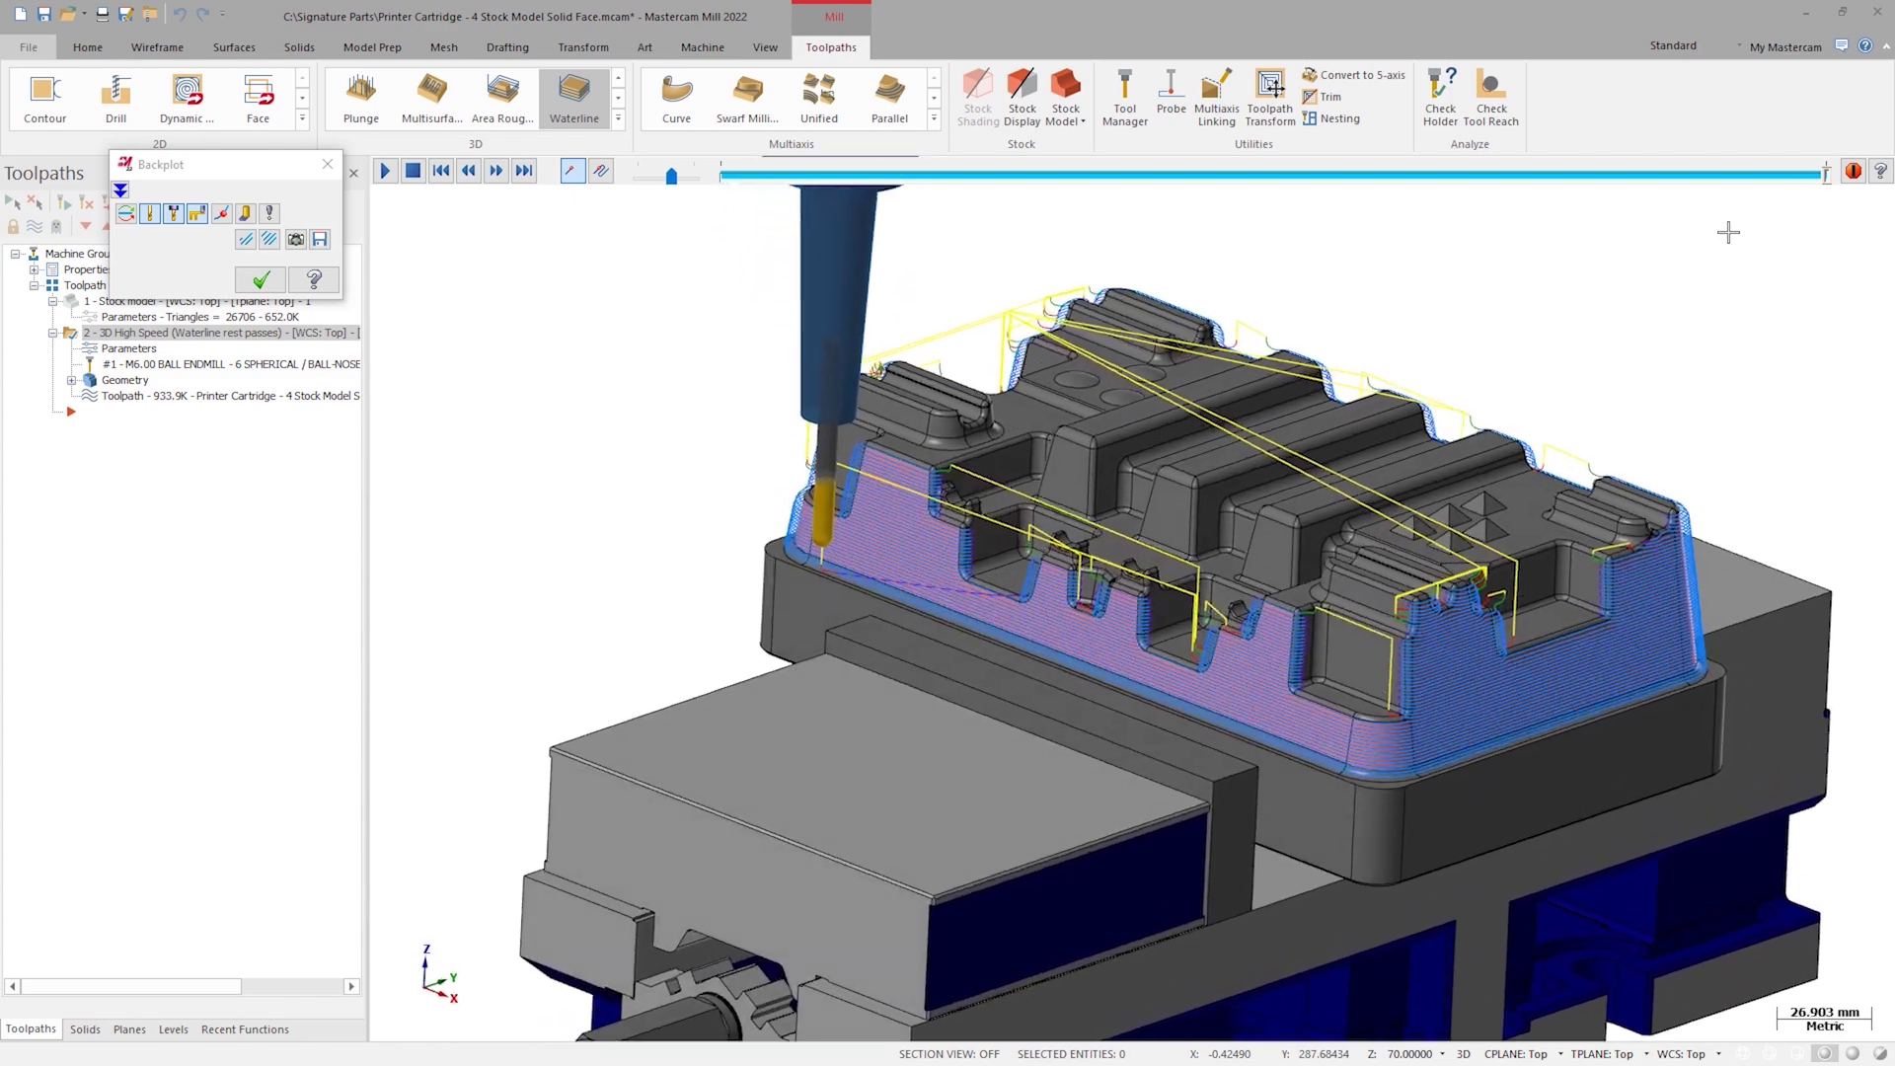
{"action": "scroll", "coordinate": [1727, 232], "scroll_direction": "up", "scroll_amount": 4}
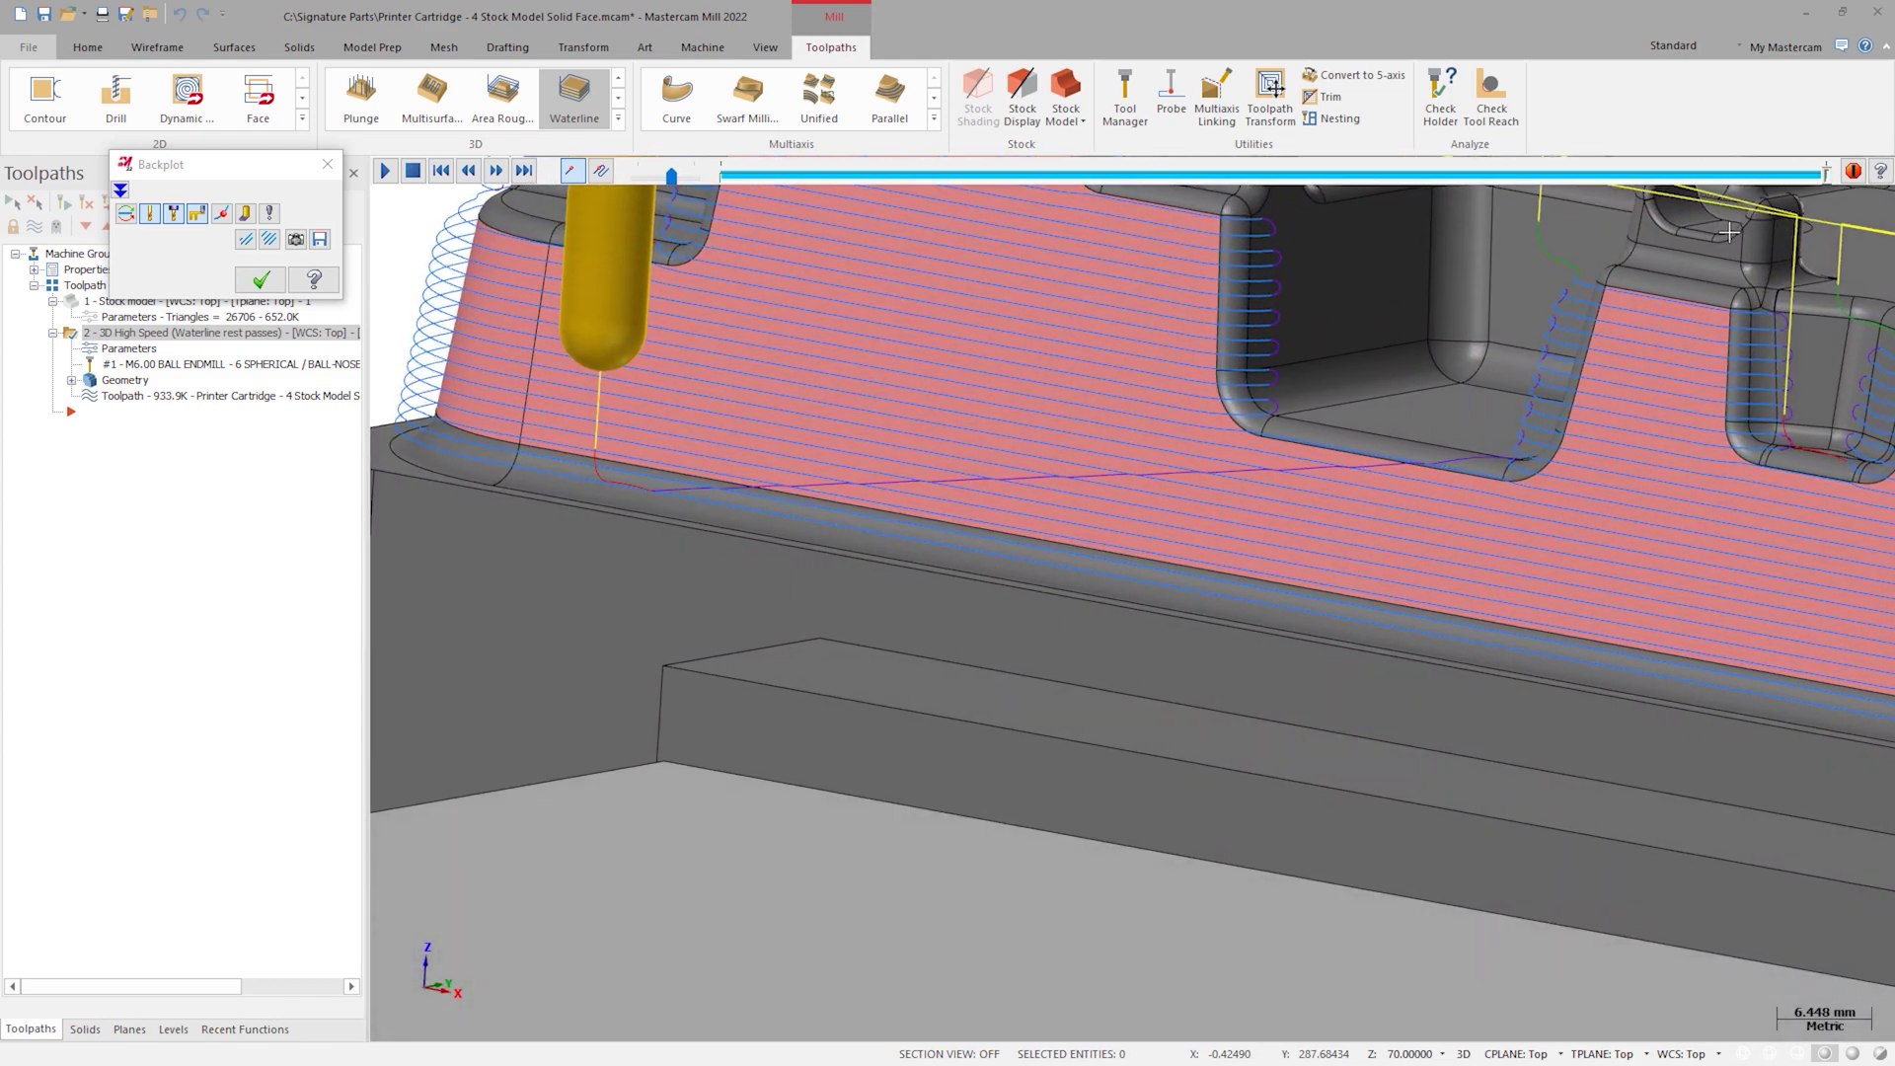
{"action": "scroll", "coordinate": [1700, 233], "scroll_direction": "down", "scroll_amount": 3}
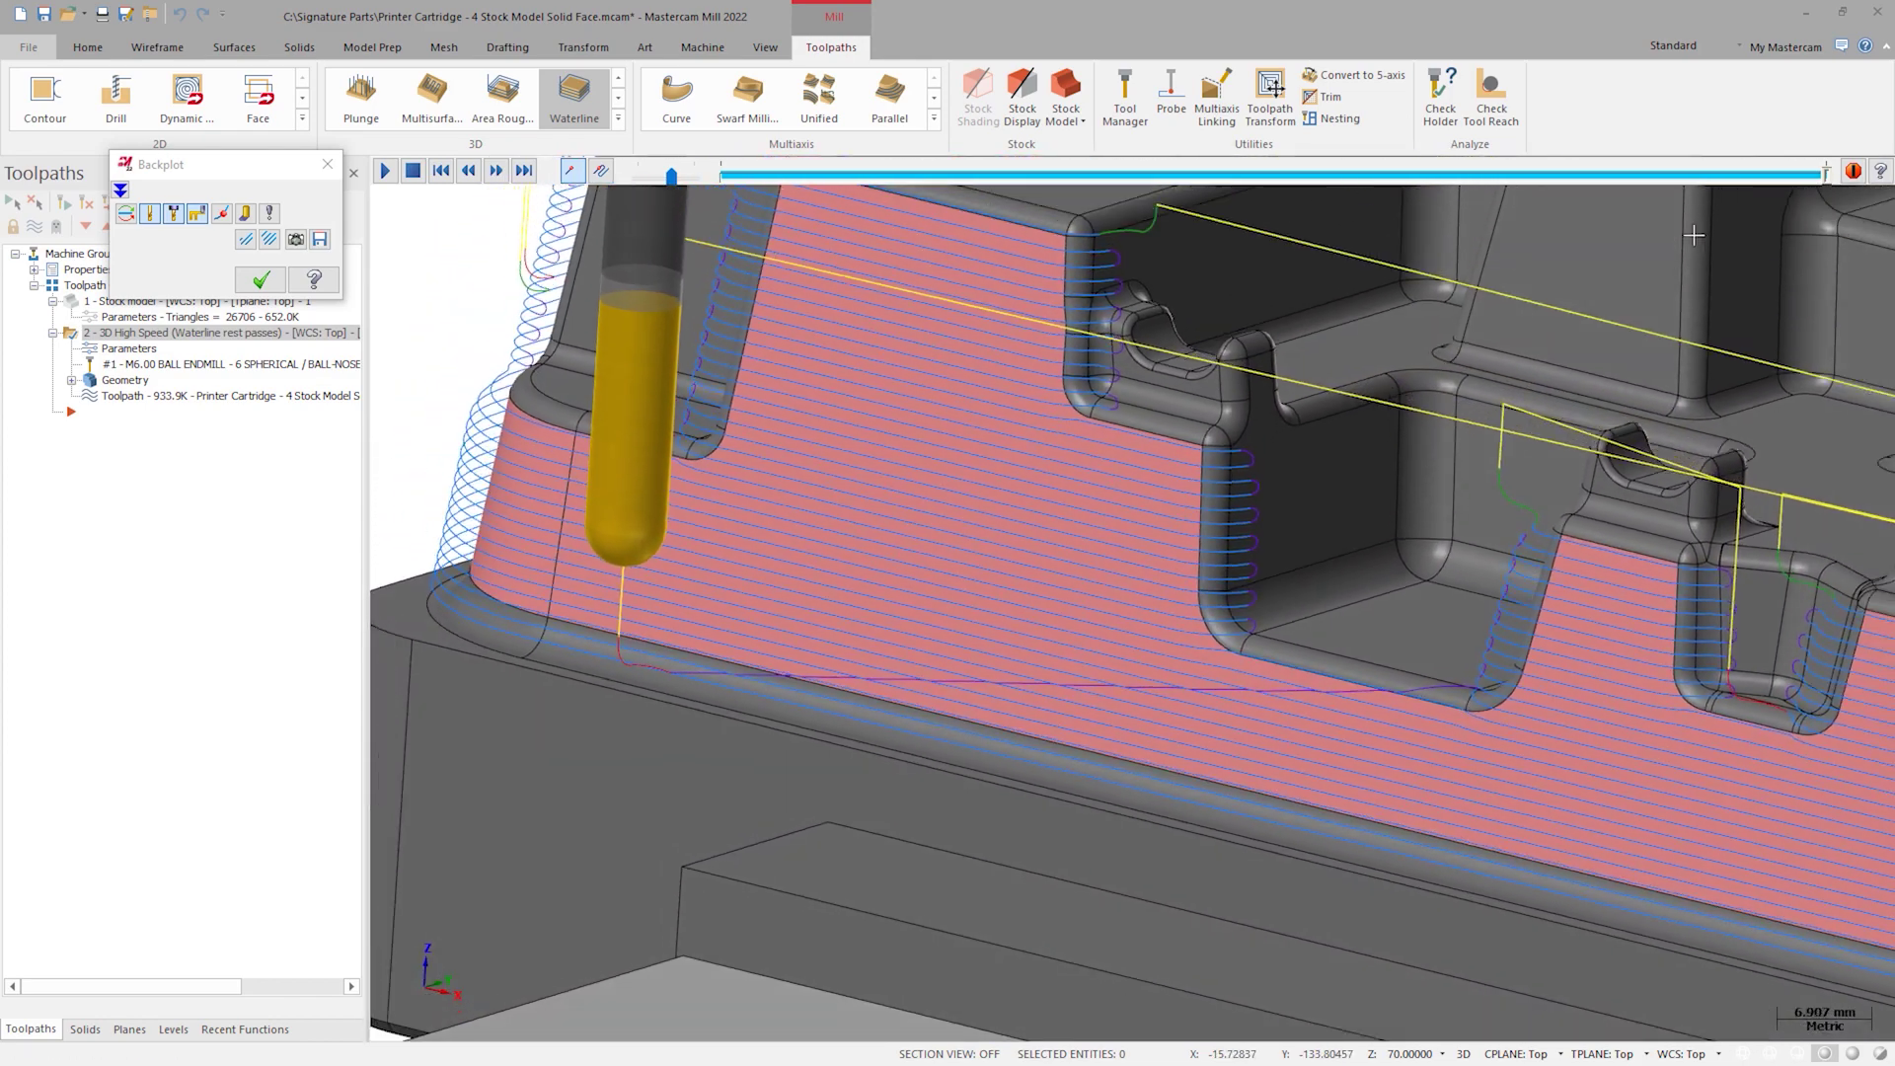
{"action": "scroll", "coordinate": [1687, 240], "scroll_direction": "down", "scroll_amount": 8}
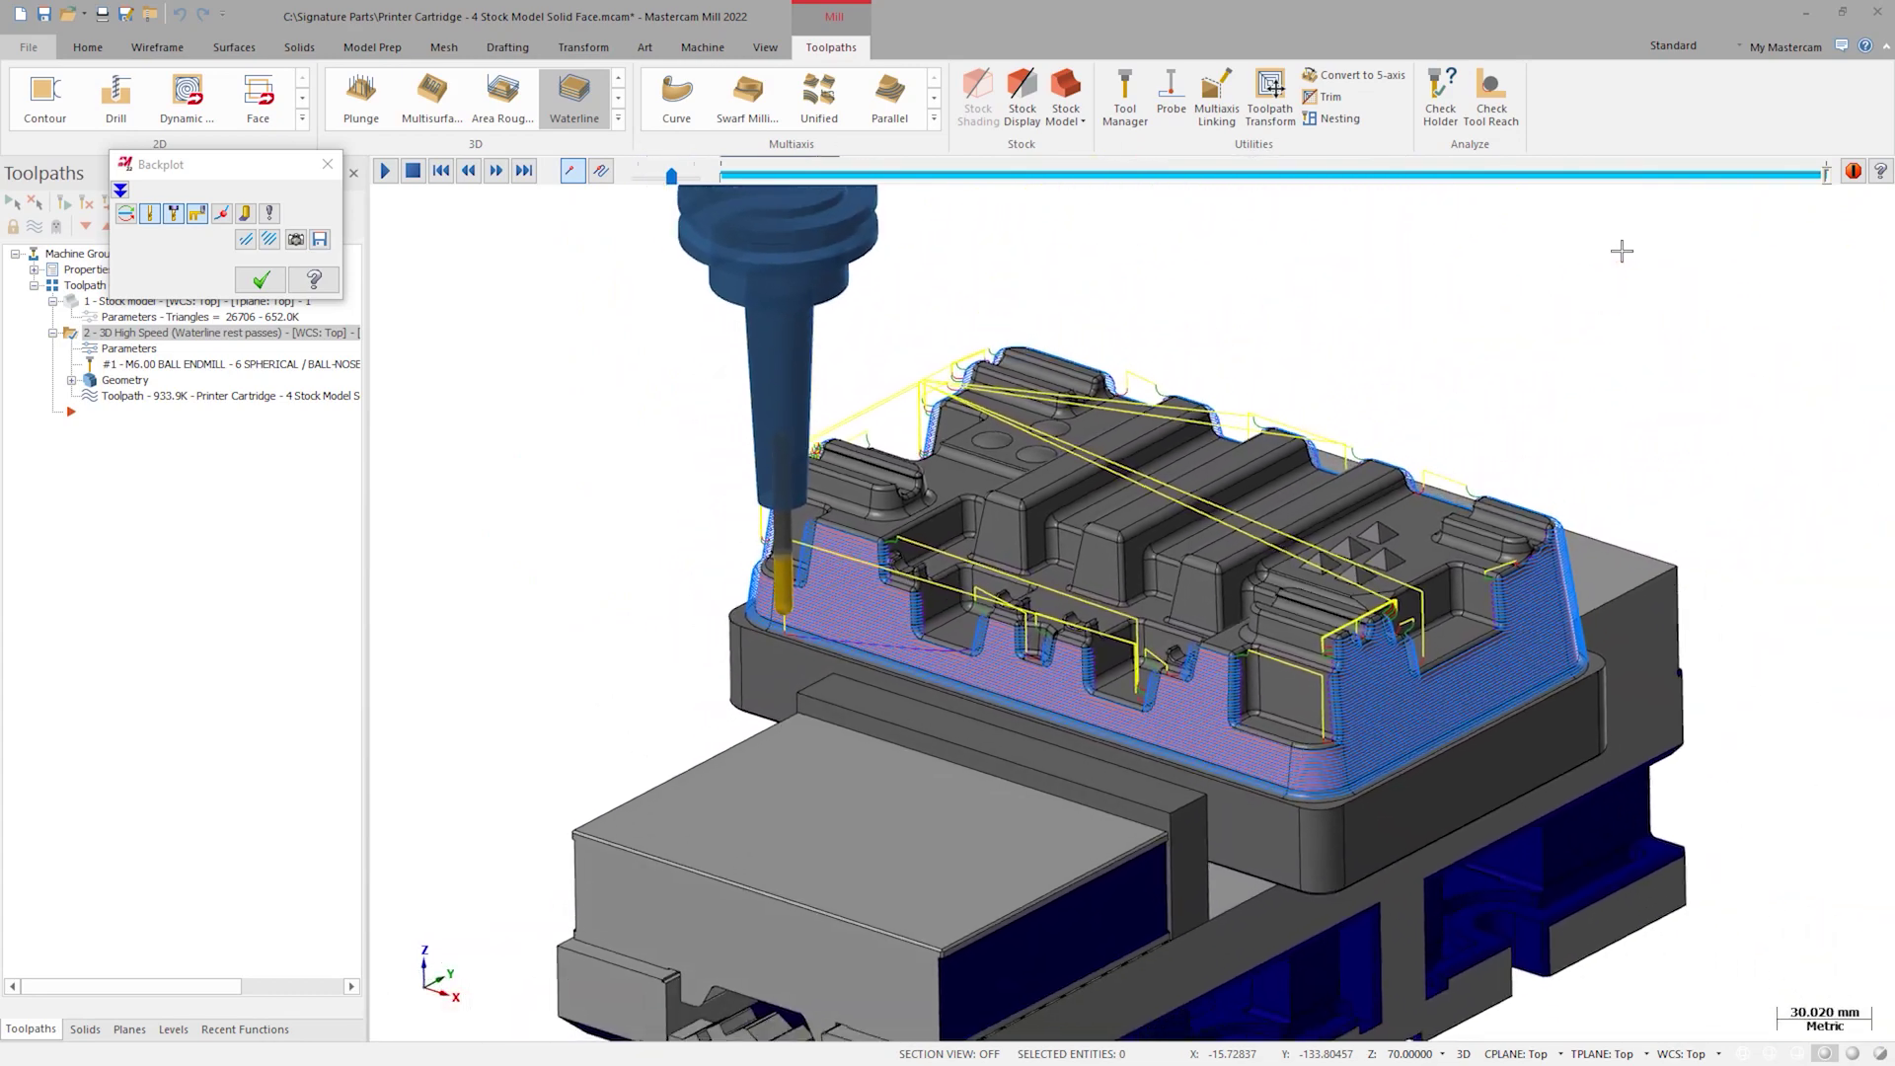
{"action": "left_click", "coordinate": [330, 166]}
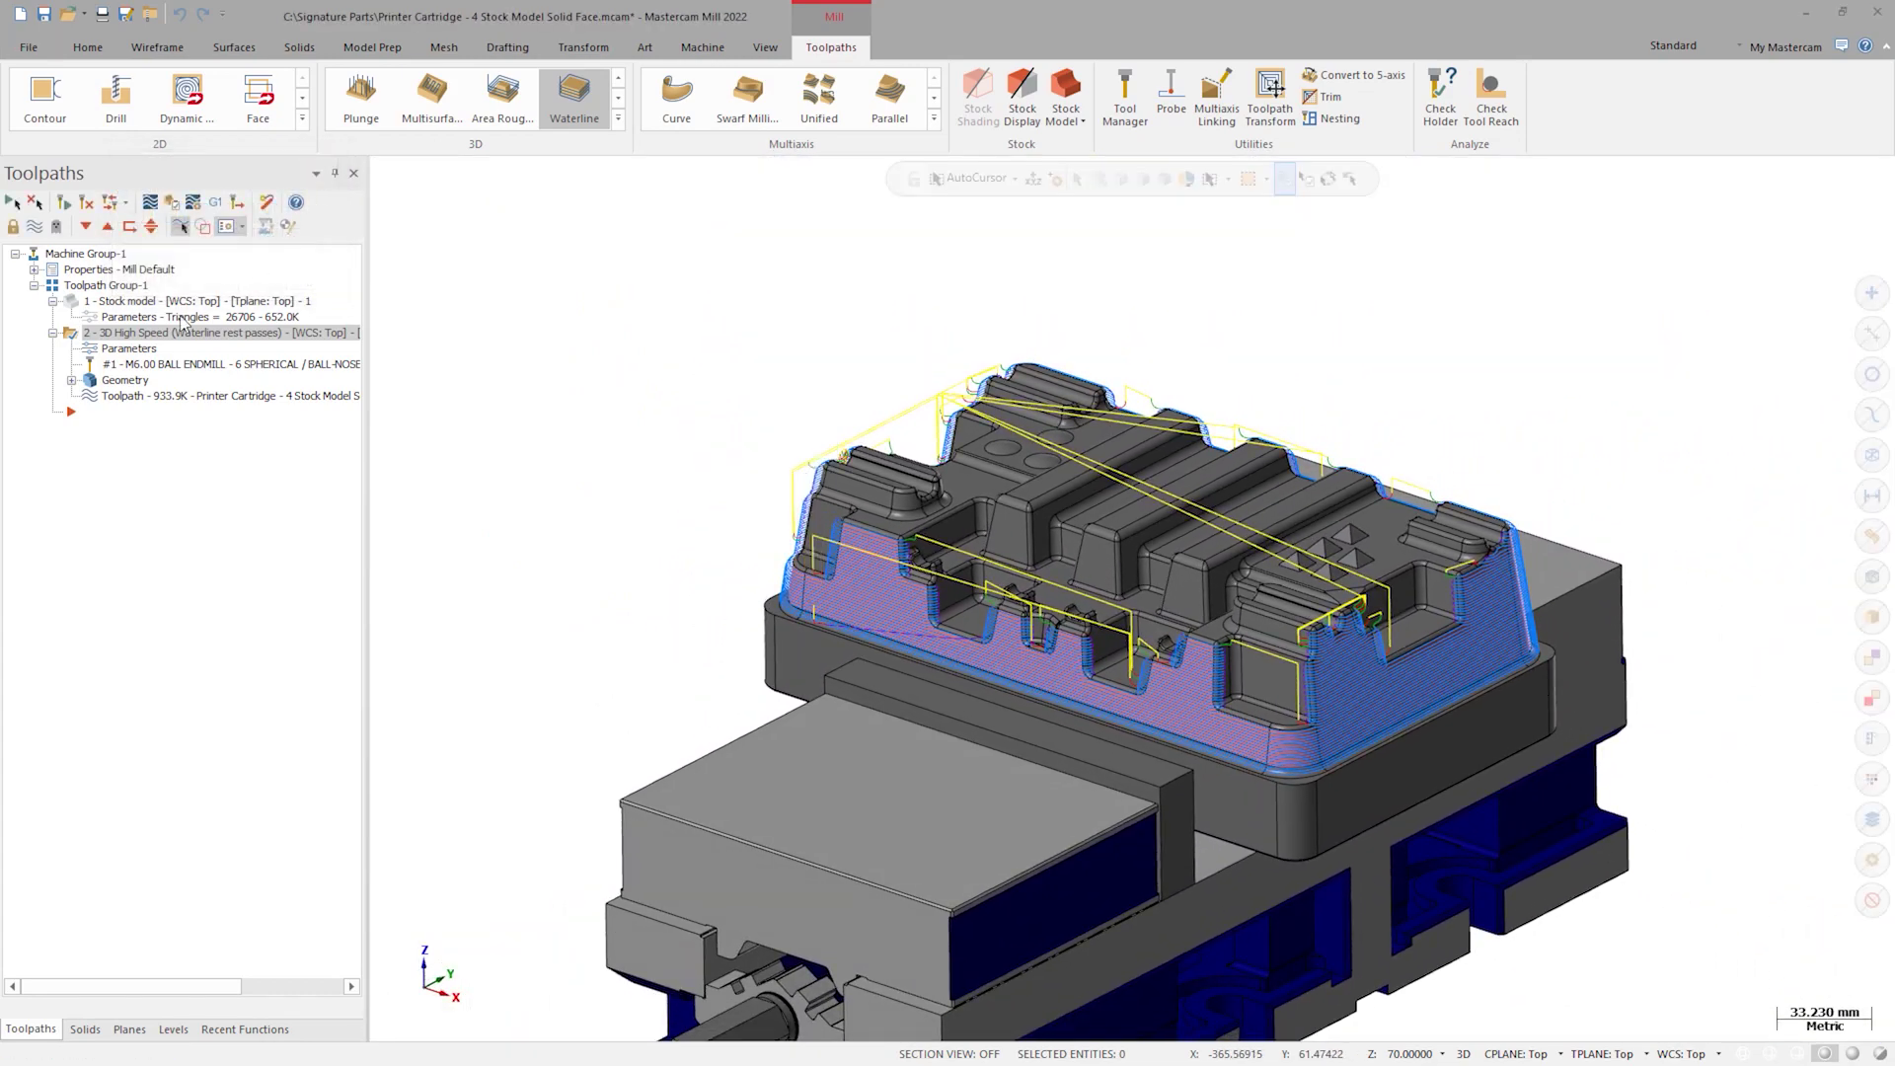
- Set the closed contour direction to Climb Spiral, regenerate, and backplot the updated Waterline
{"action": "left_click", "coordinate": [119, 349]}
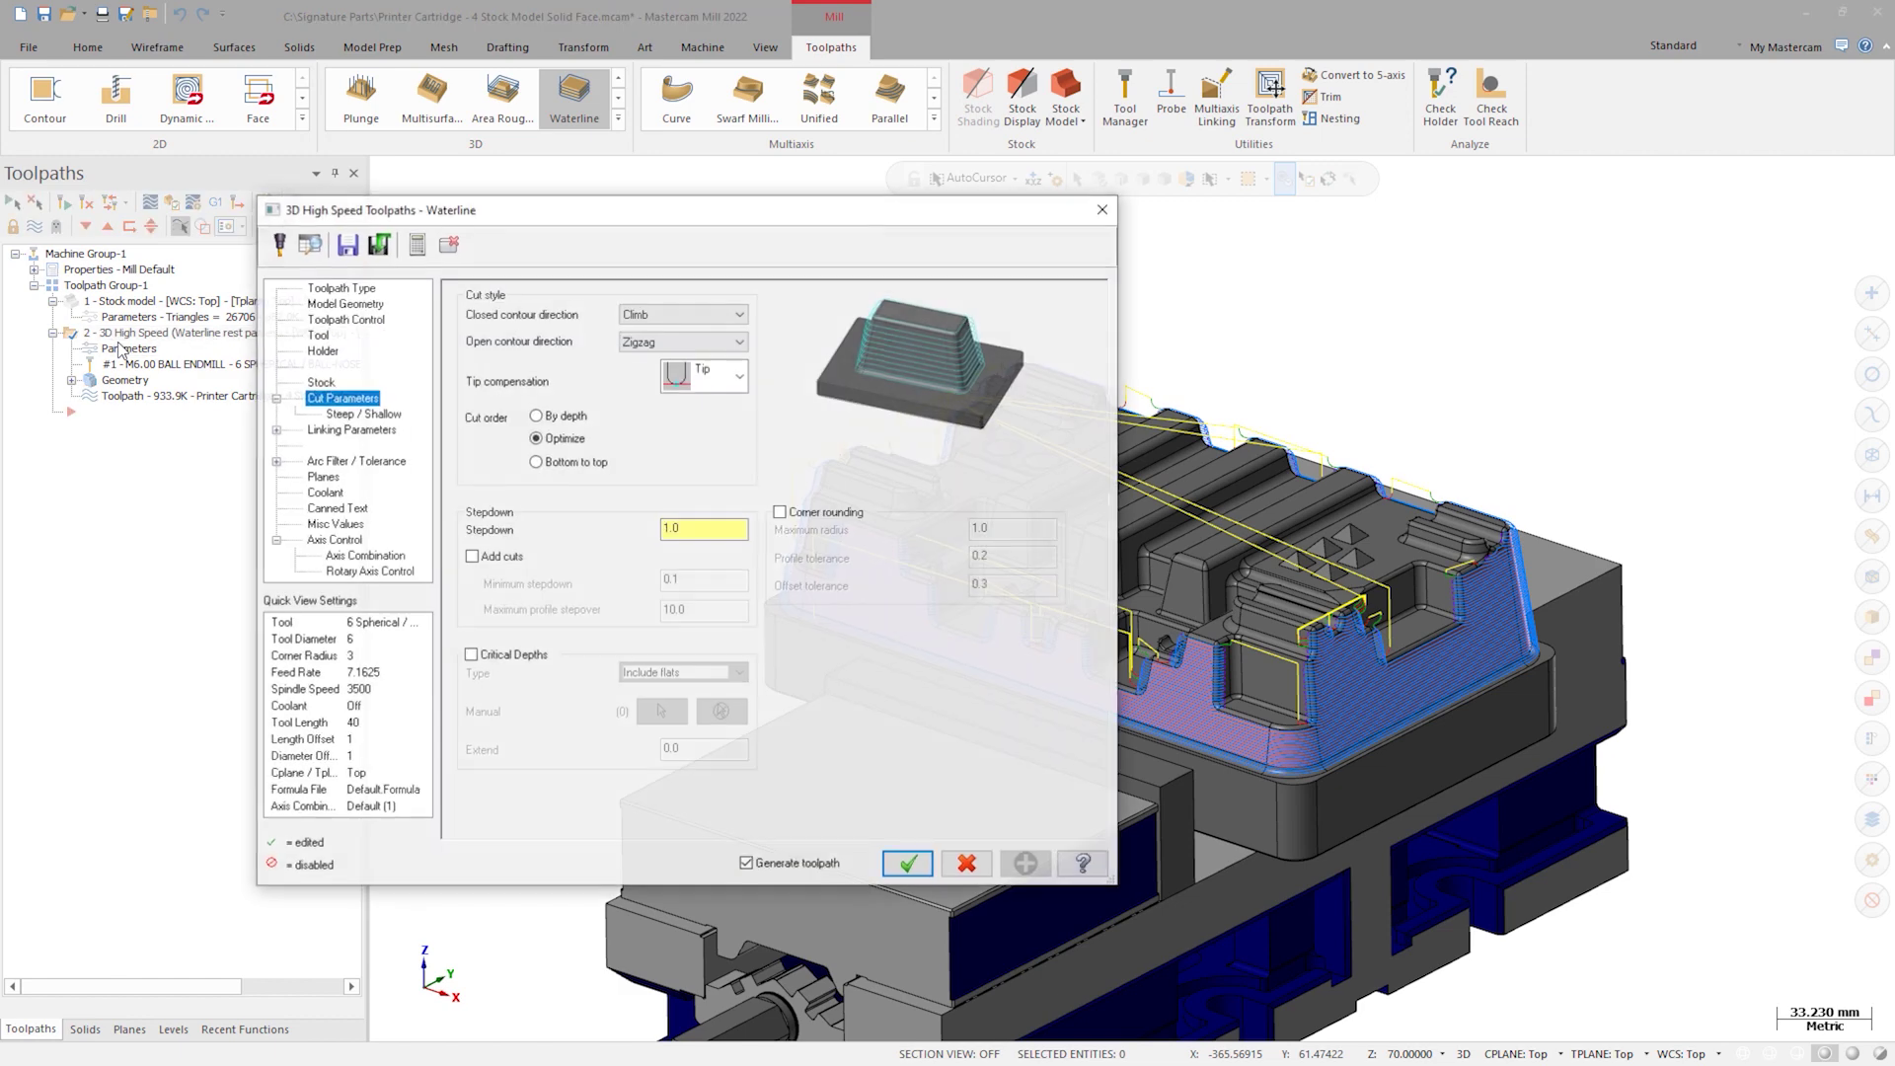
{"action": "left_click", "coordinate": [742, 314]}
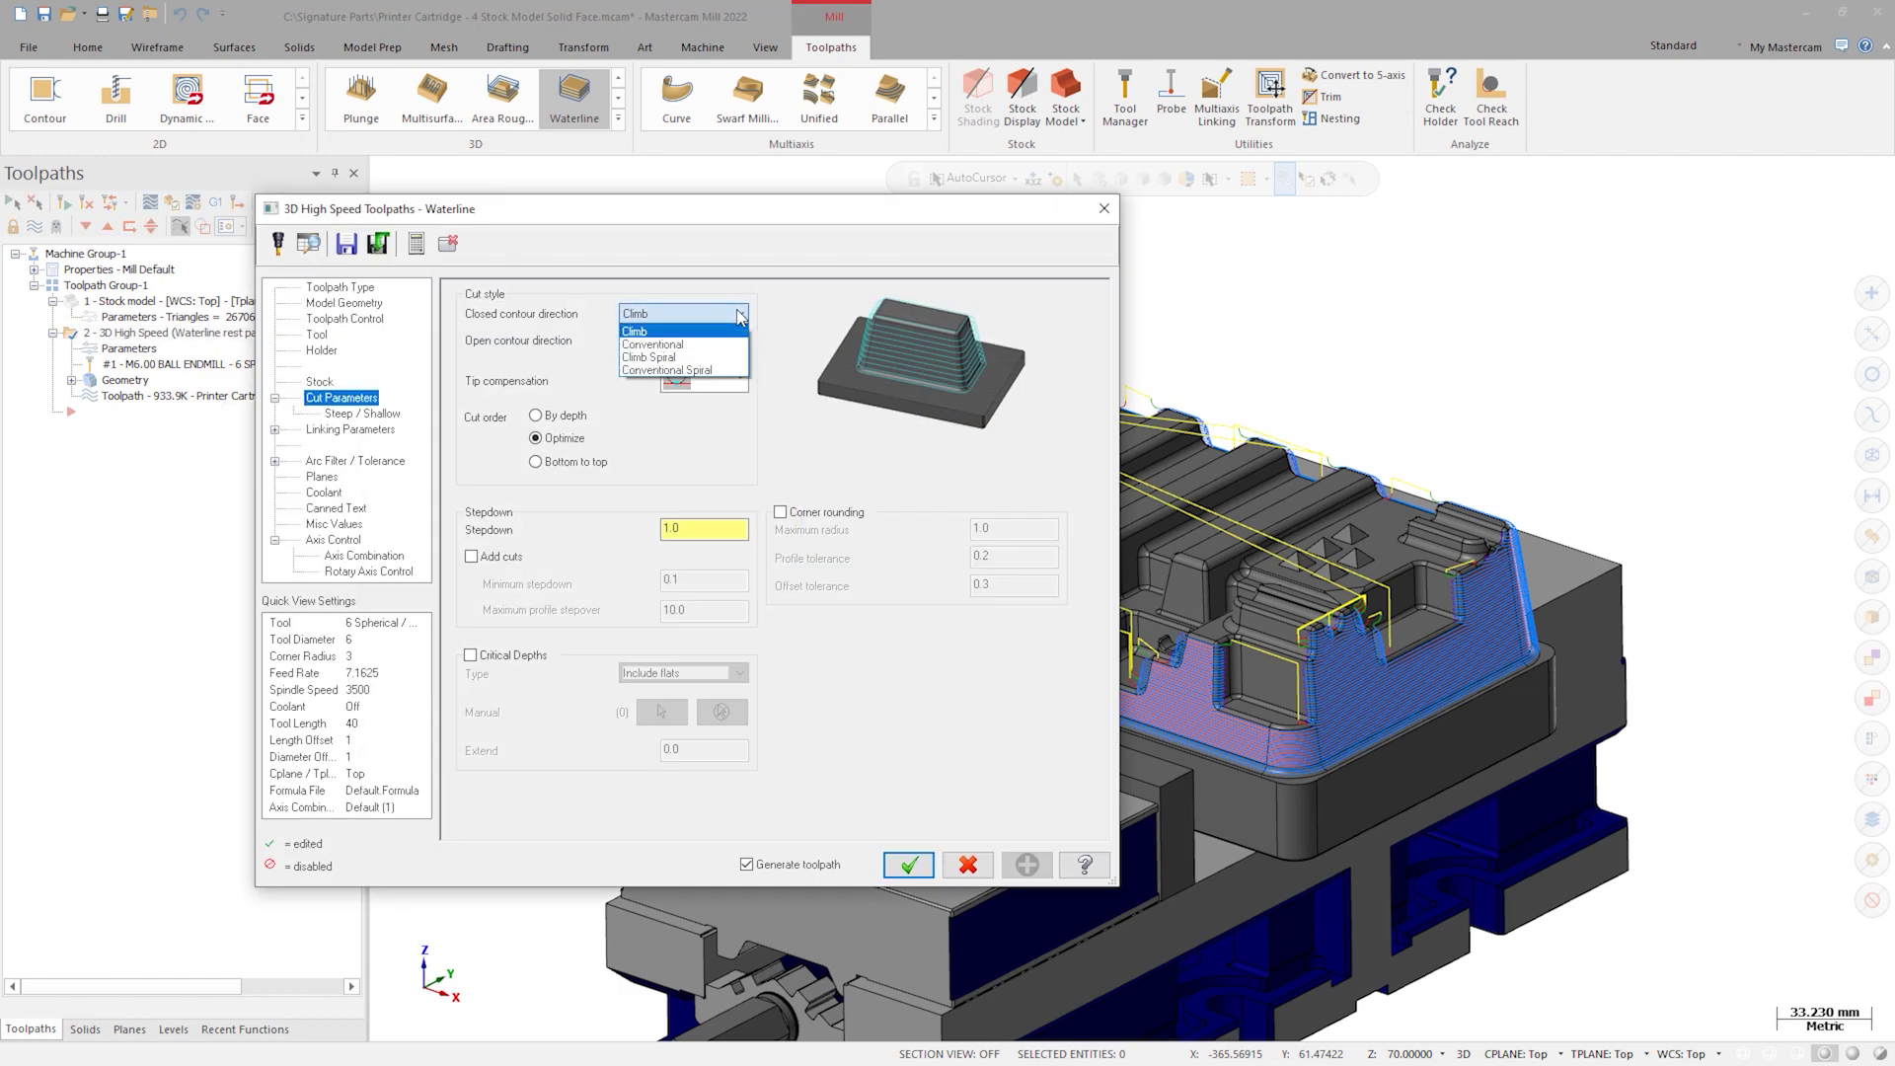
{"action": "left_click", "coordinate": [702, 363]}
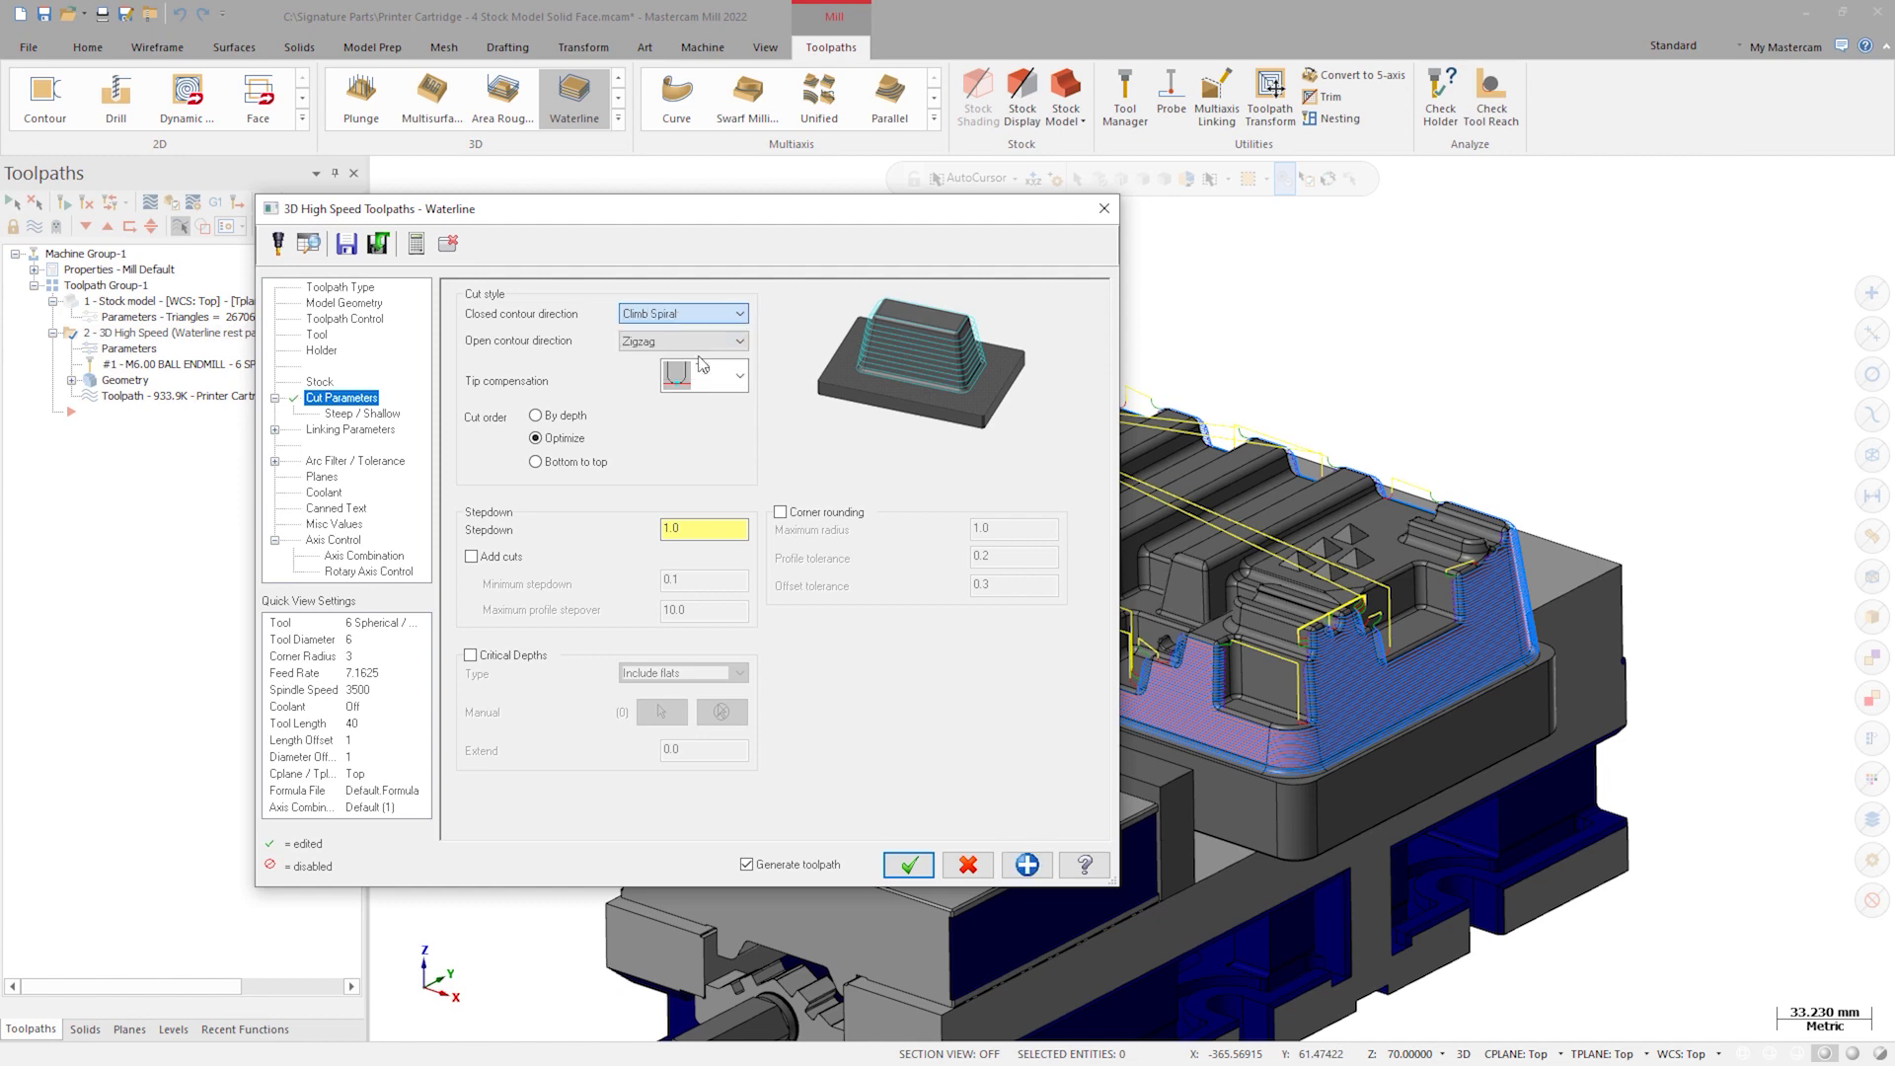
{"action": "left_click", "coordinate": [907, 865]}
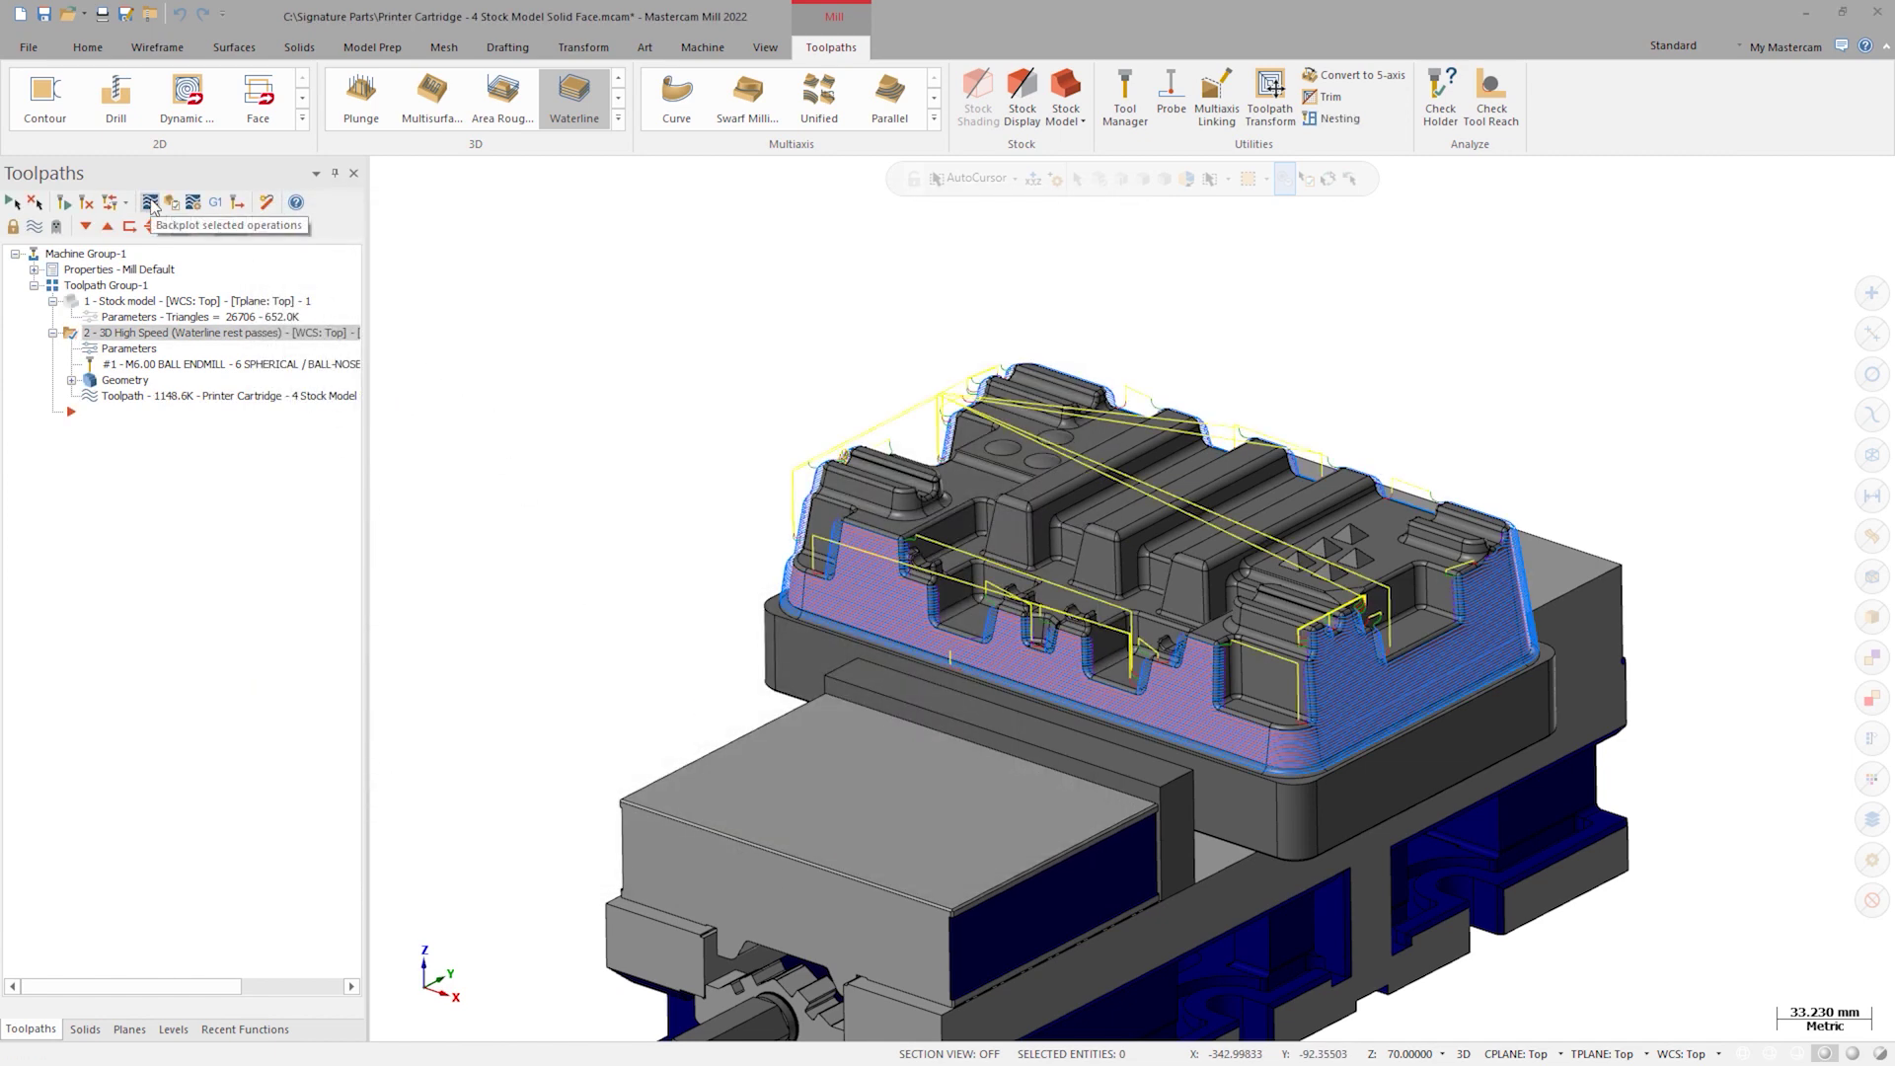
{"action": "left_click", "coordinate": [151, 204]}
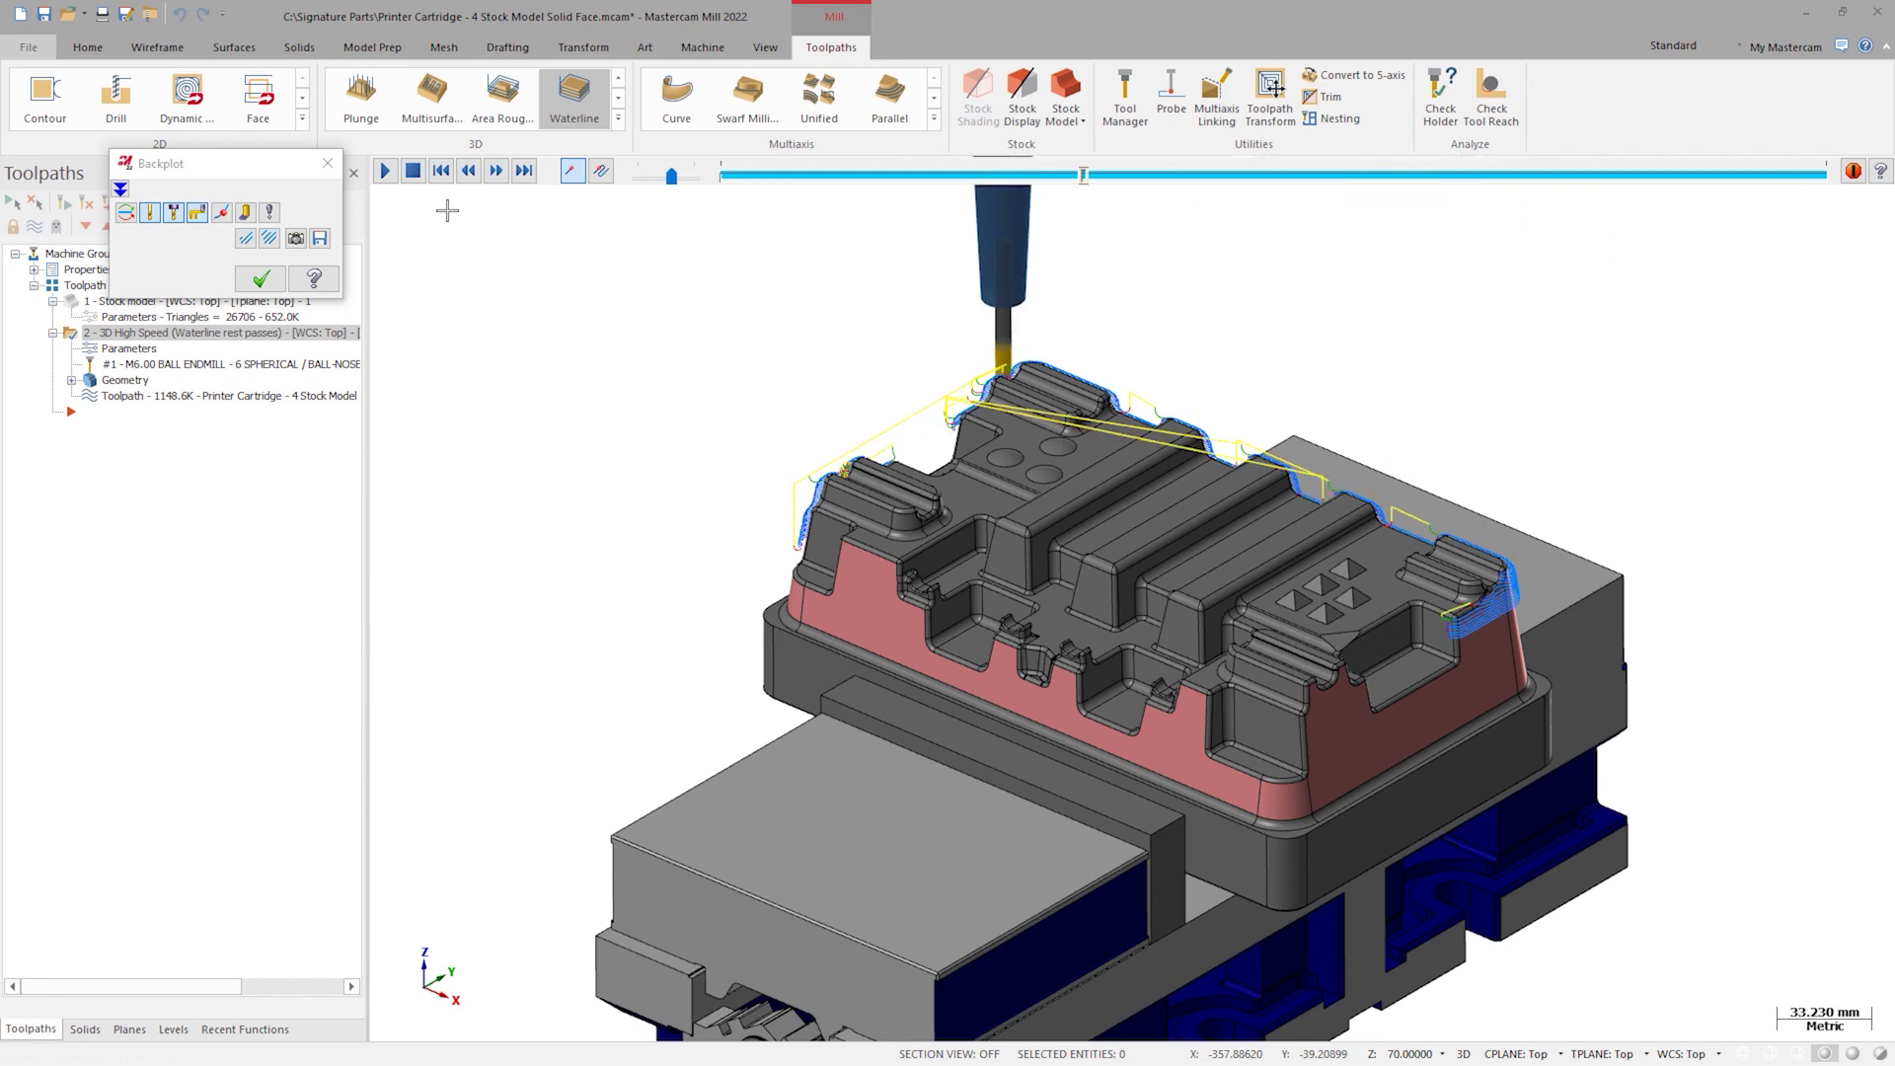
{"action": "key", "text": "alt+Right"}
{"action": "key", "text": "alt+Right"}
{"action": "key", "text": "alt+Right"}
{"action": "key", "text": "alt+Right"}
{"action": "key", "text": "alt+Right"}
{"action": "key", "text": "alt+Right"}
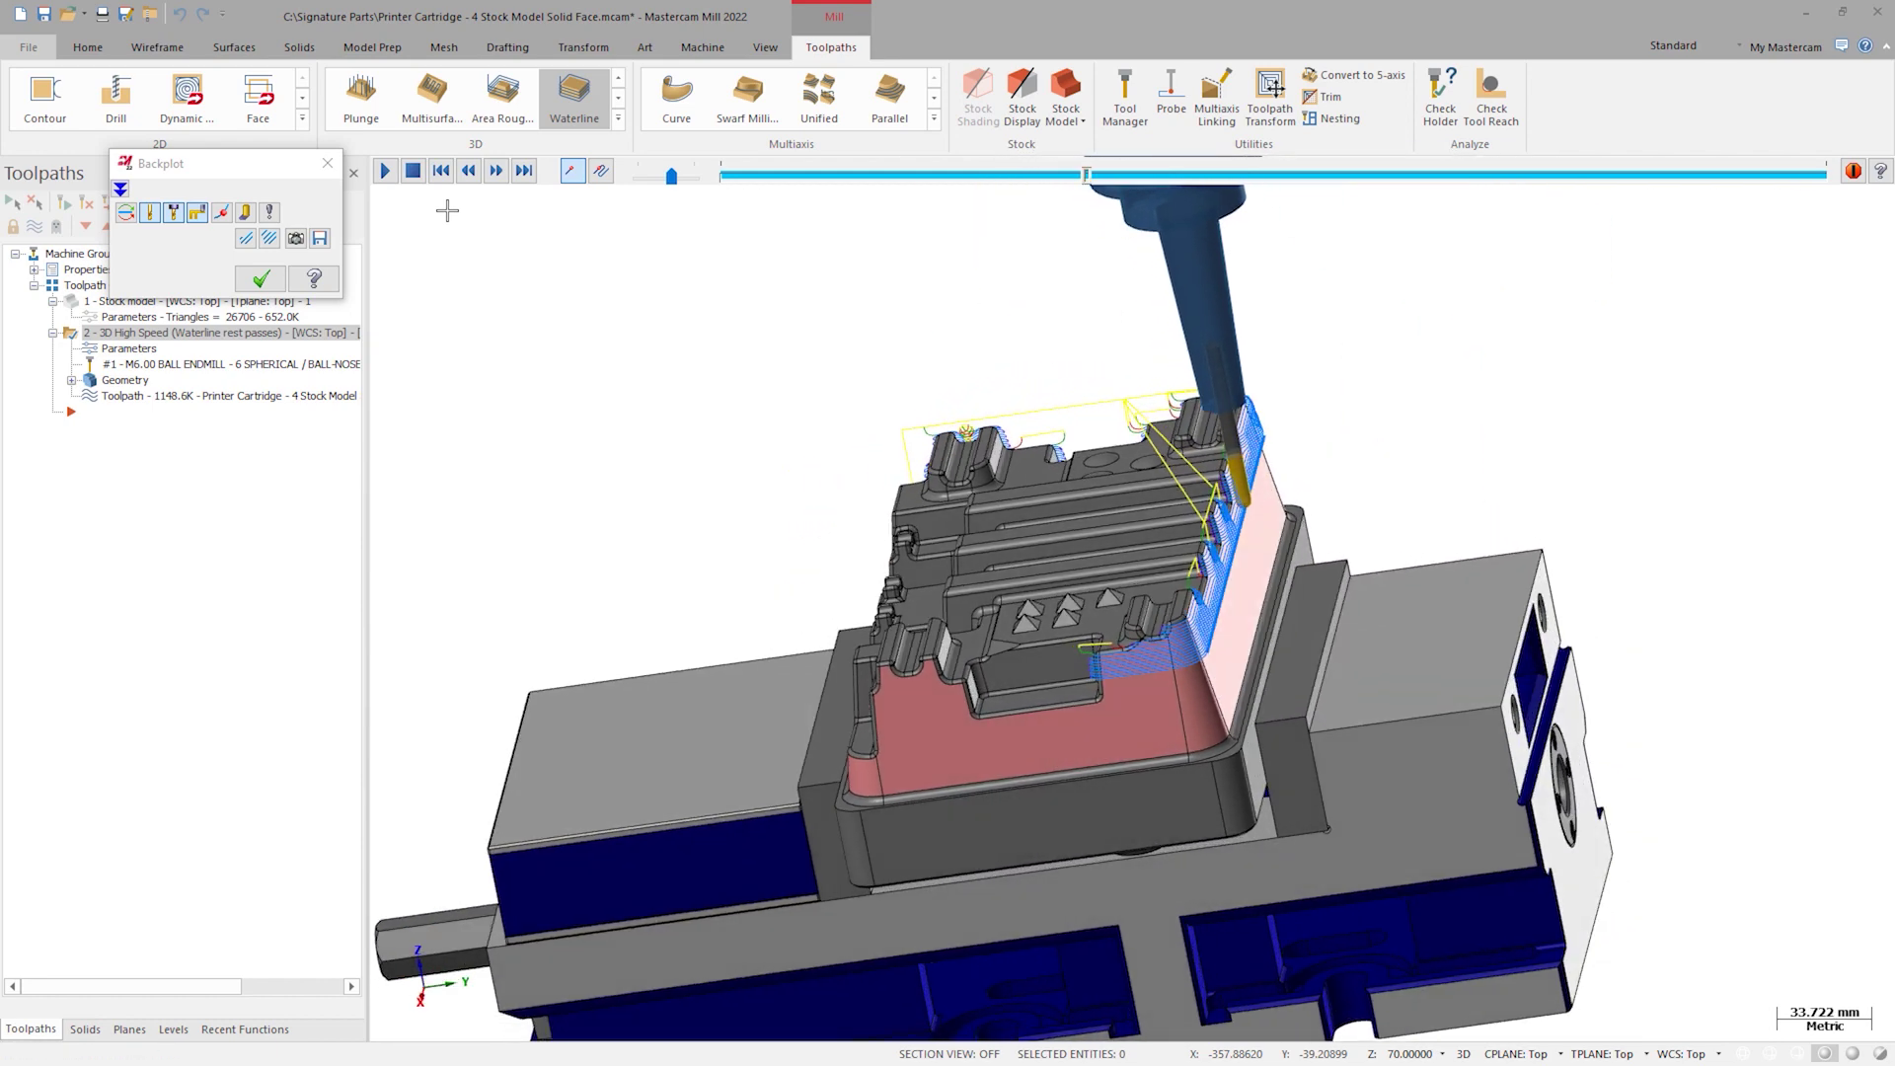
{"action": "key", "text": "alt+Right"}
{"action": "key", "text": "alt+Right"}
{"action": "key", "text": "alt+Right"}
{"action": "key", "text": "alt+Right"}
{"action": "key", "text": "alt+Right"}
{"action": "key", "text": "alt+Right"}
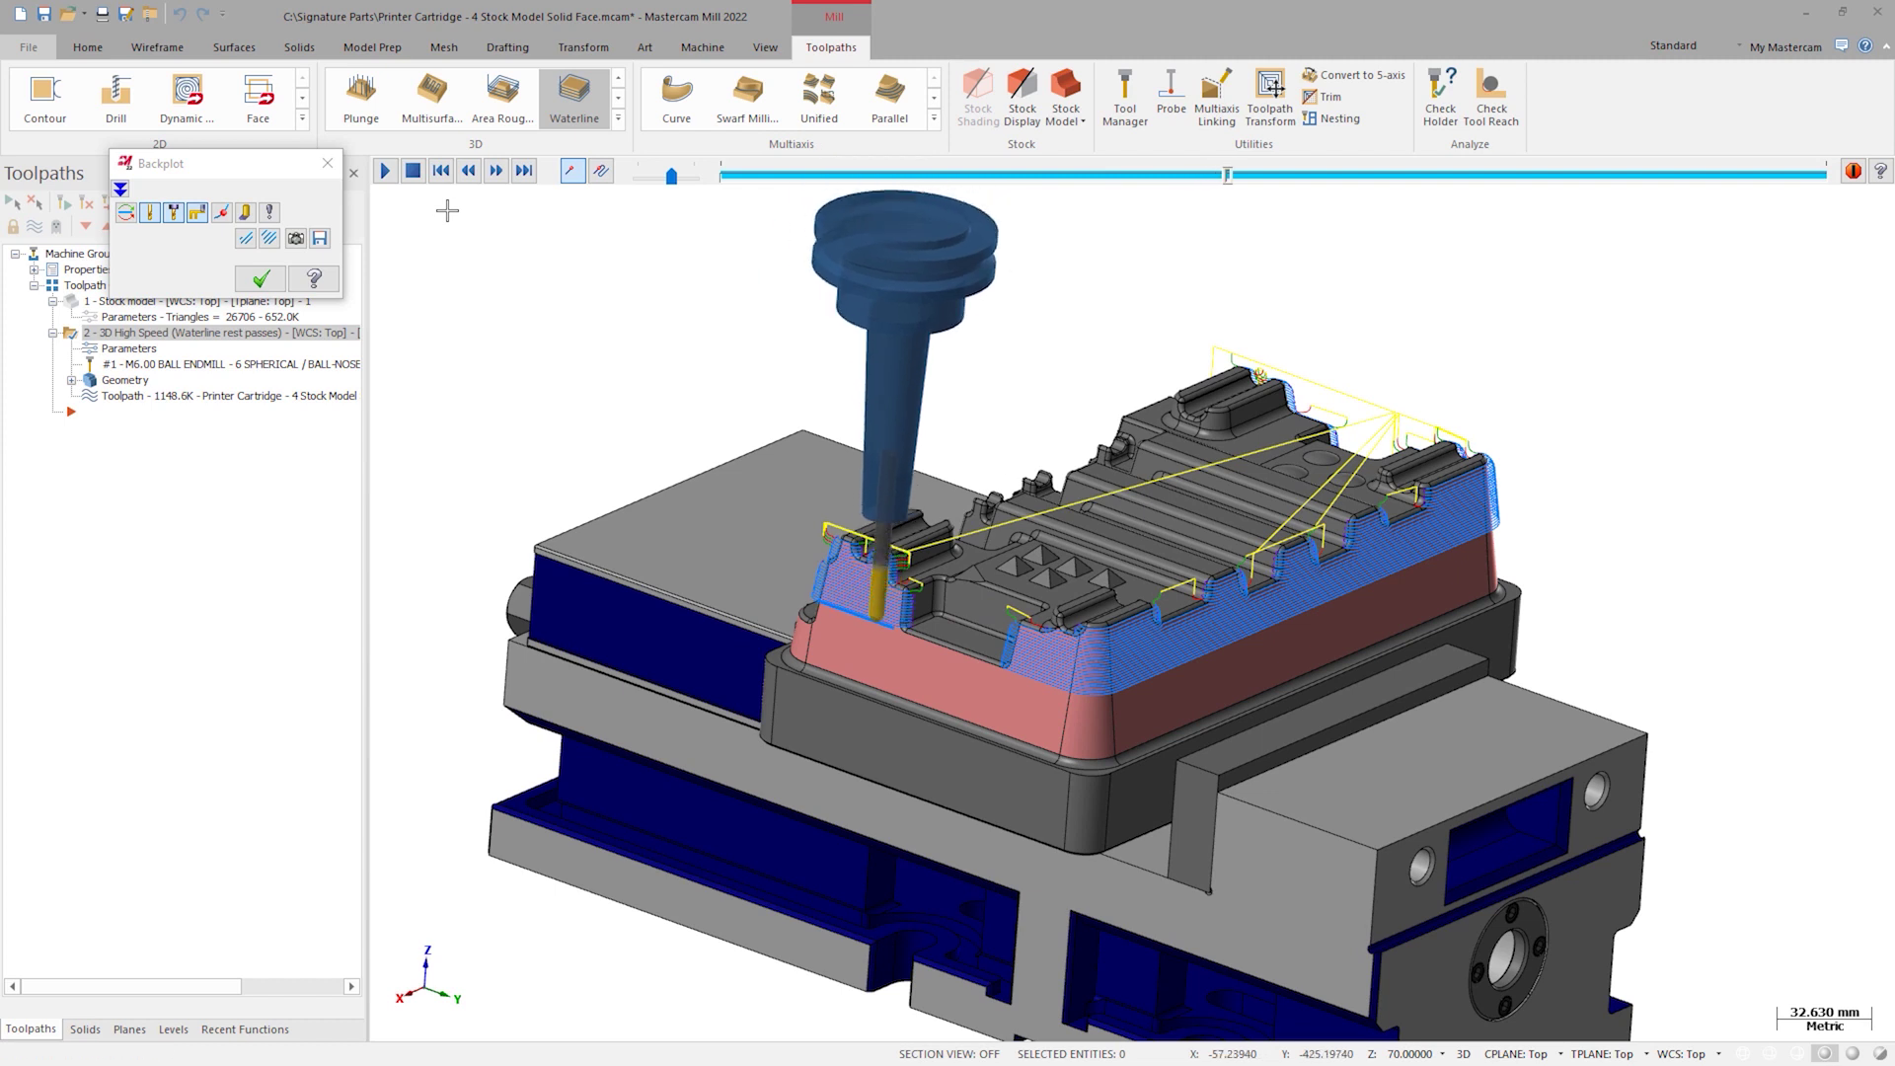